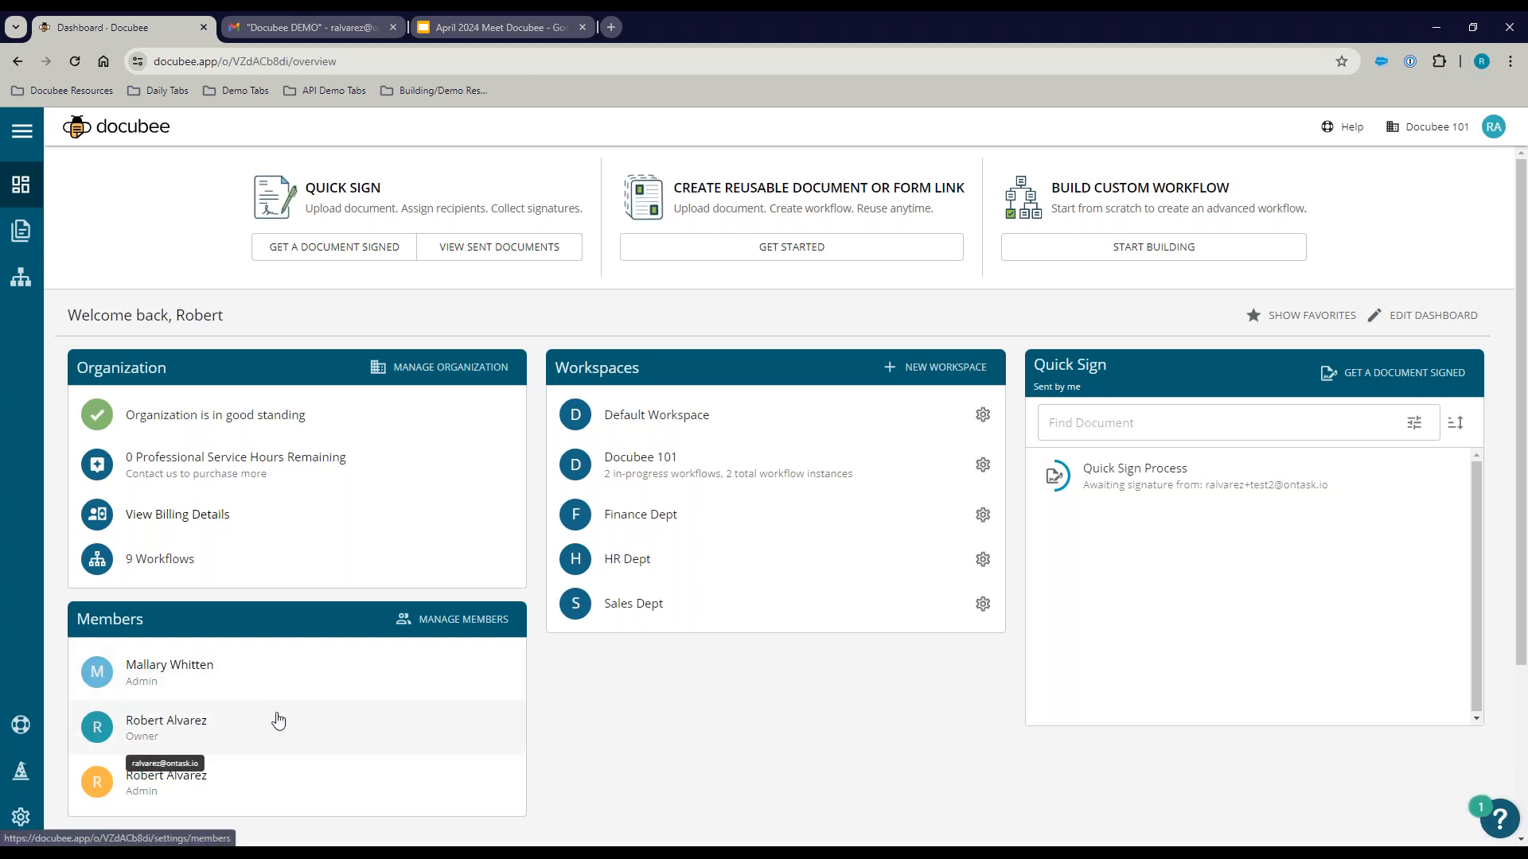
# Step: Open the organization Settings page from the gear in the dashboard sidebar
pyautogui.click(20, 820)
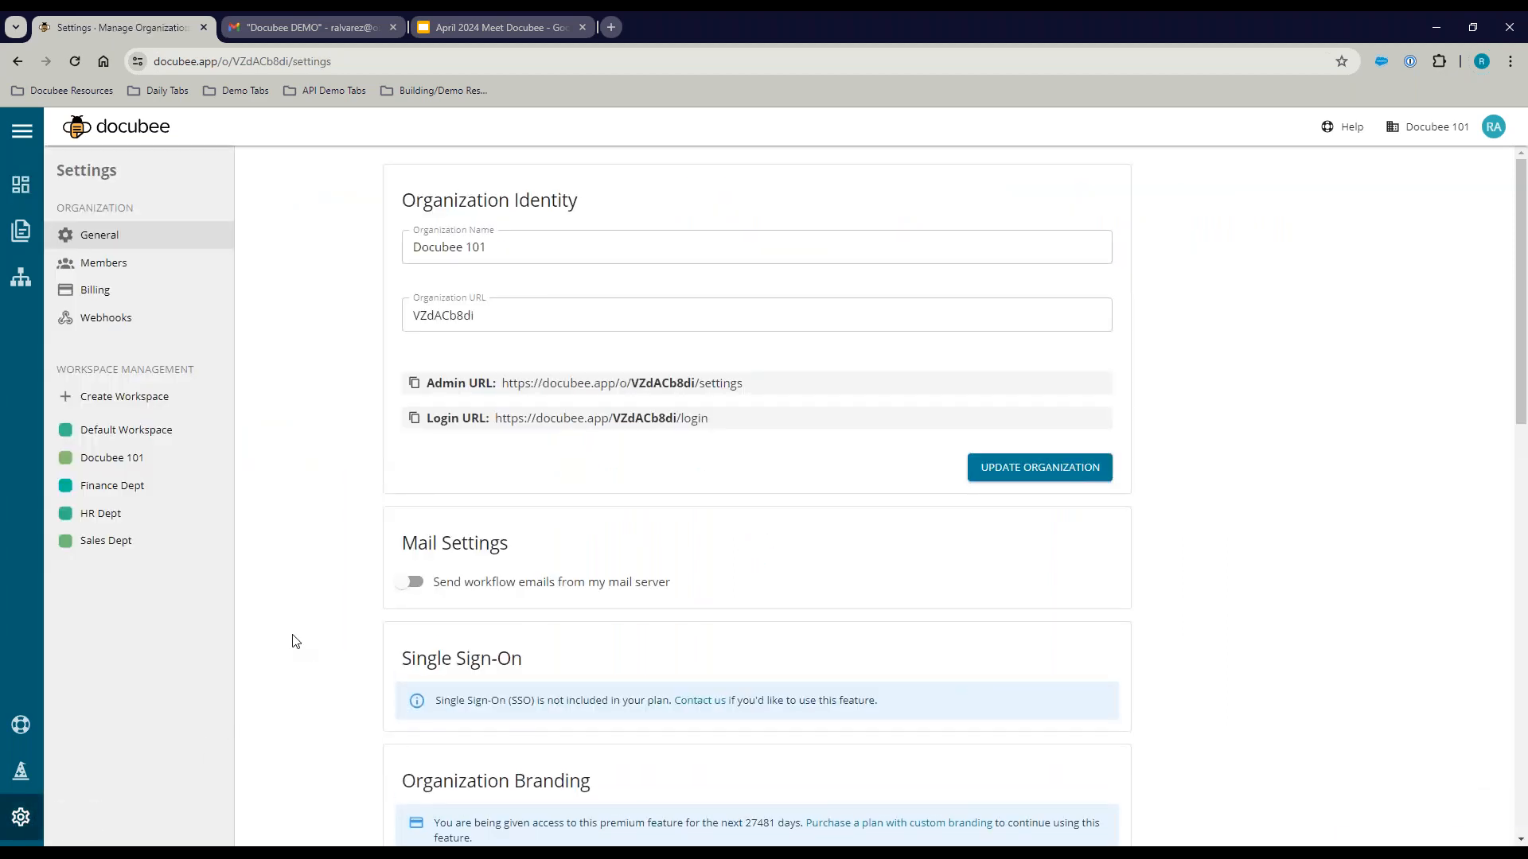
# Step: Turn sending workflow emails from your own mail server on, then back off
pyautogui.scroll(-1, 330, 549)
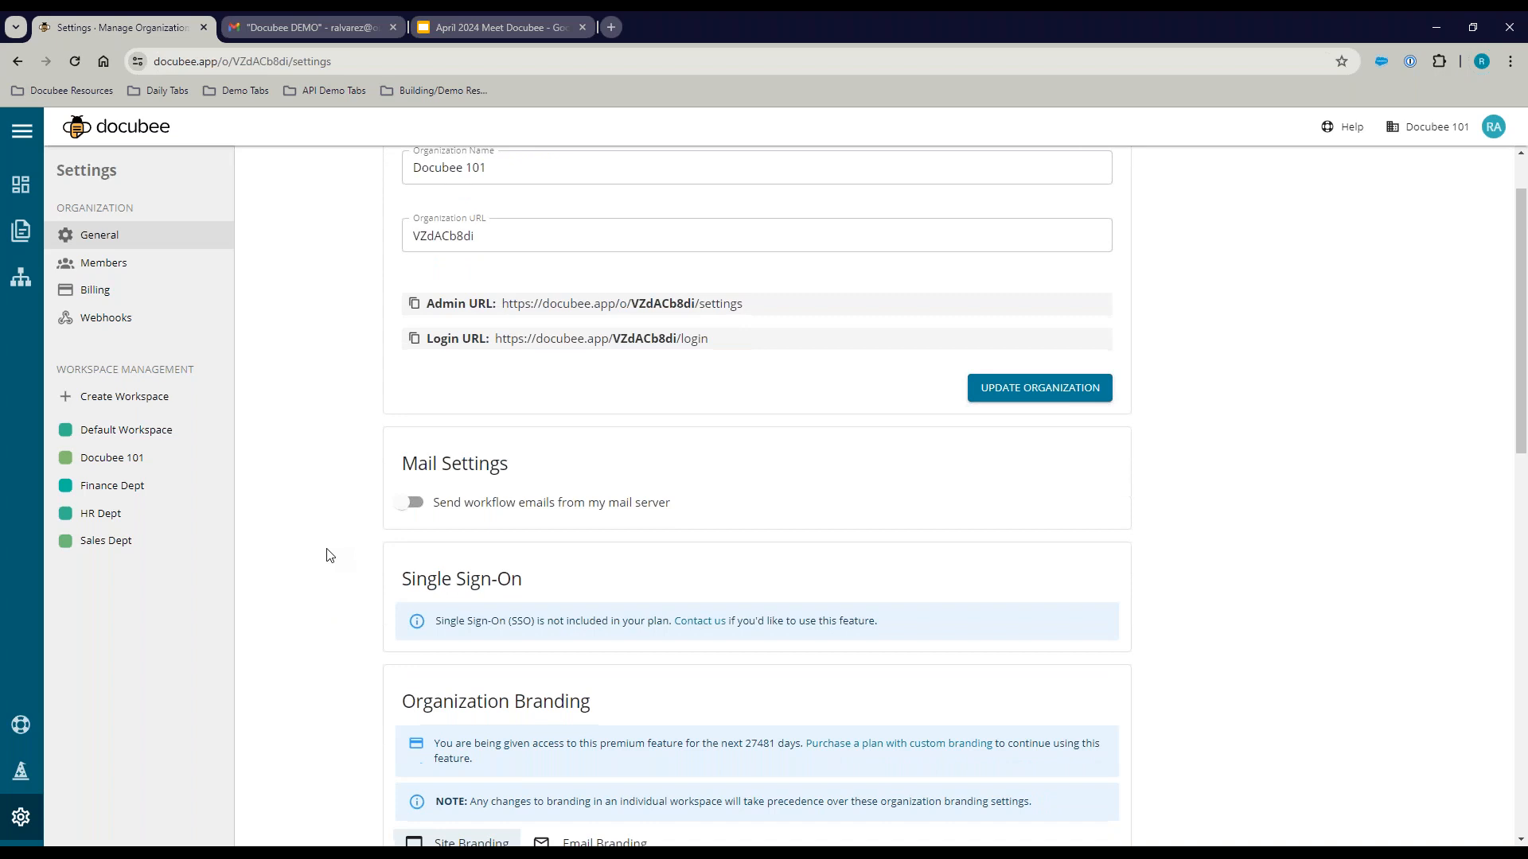
pyautogui.scroll(-2, 334, 549)
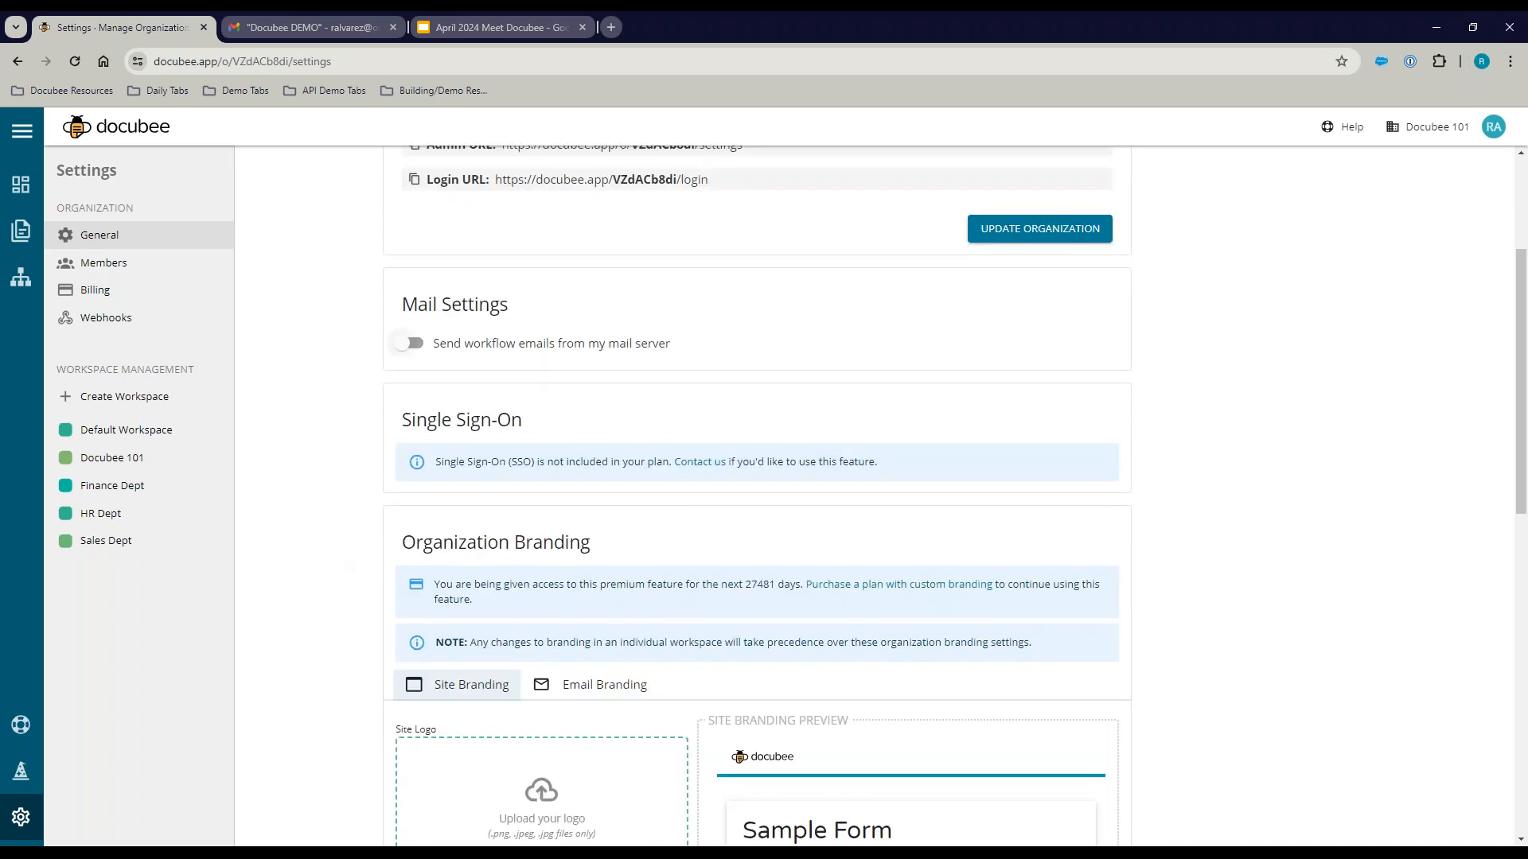
pyautogui.click(407, 345)
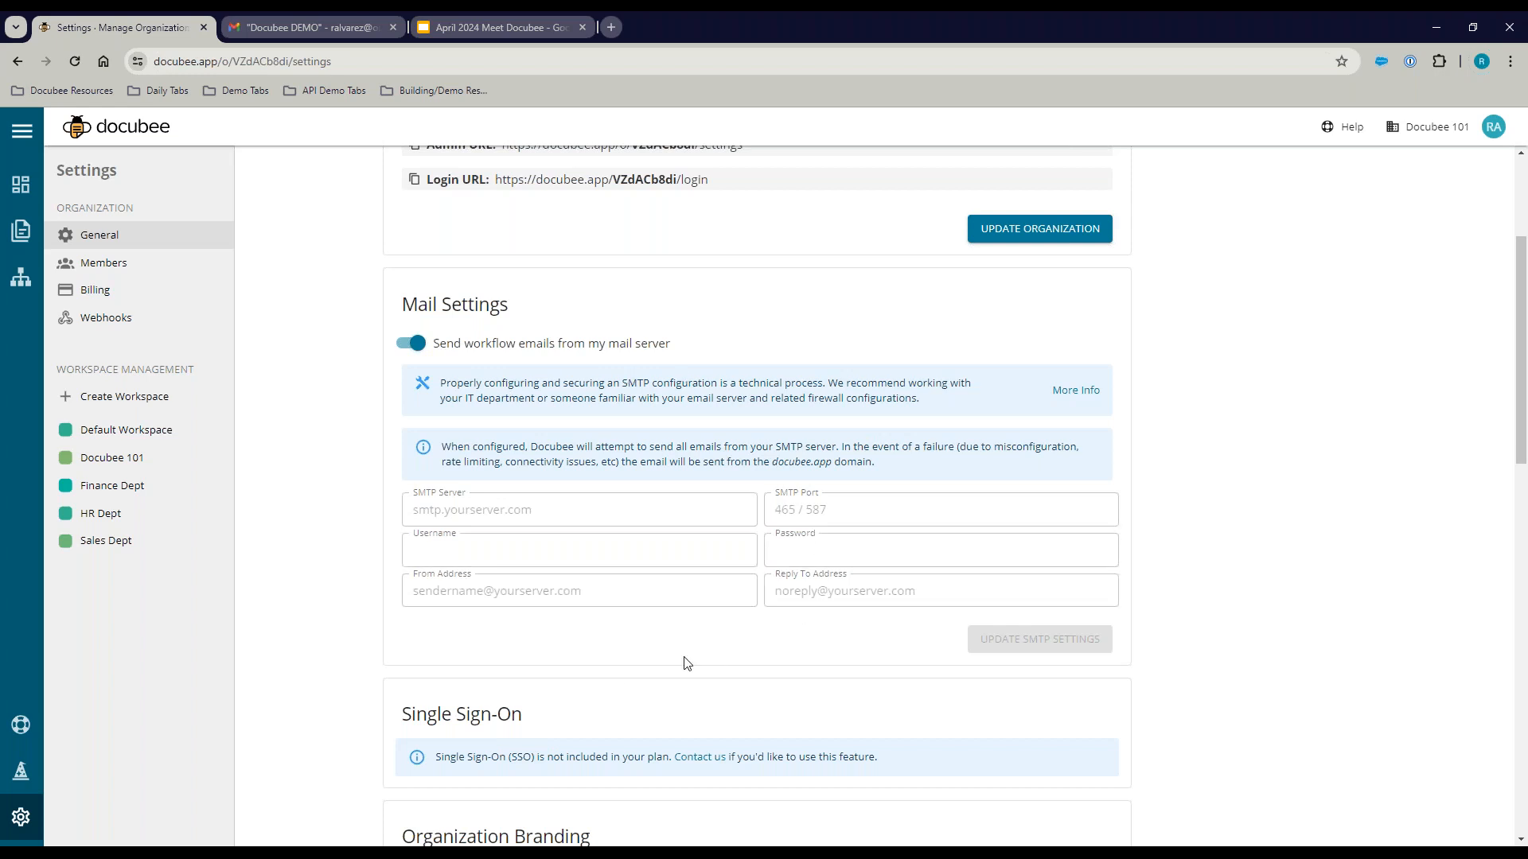
pyautogui.click(414, 344)
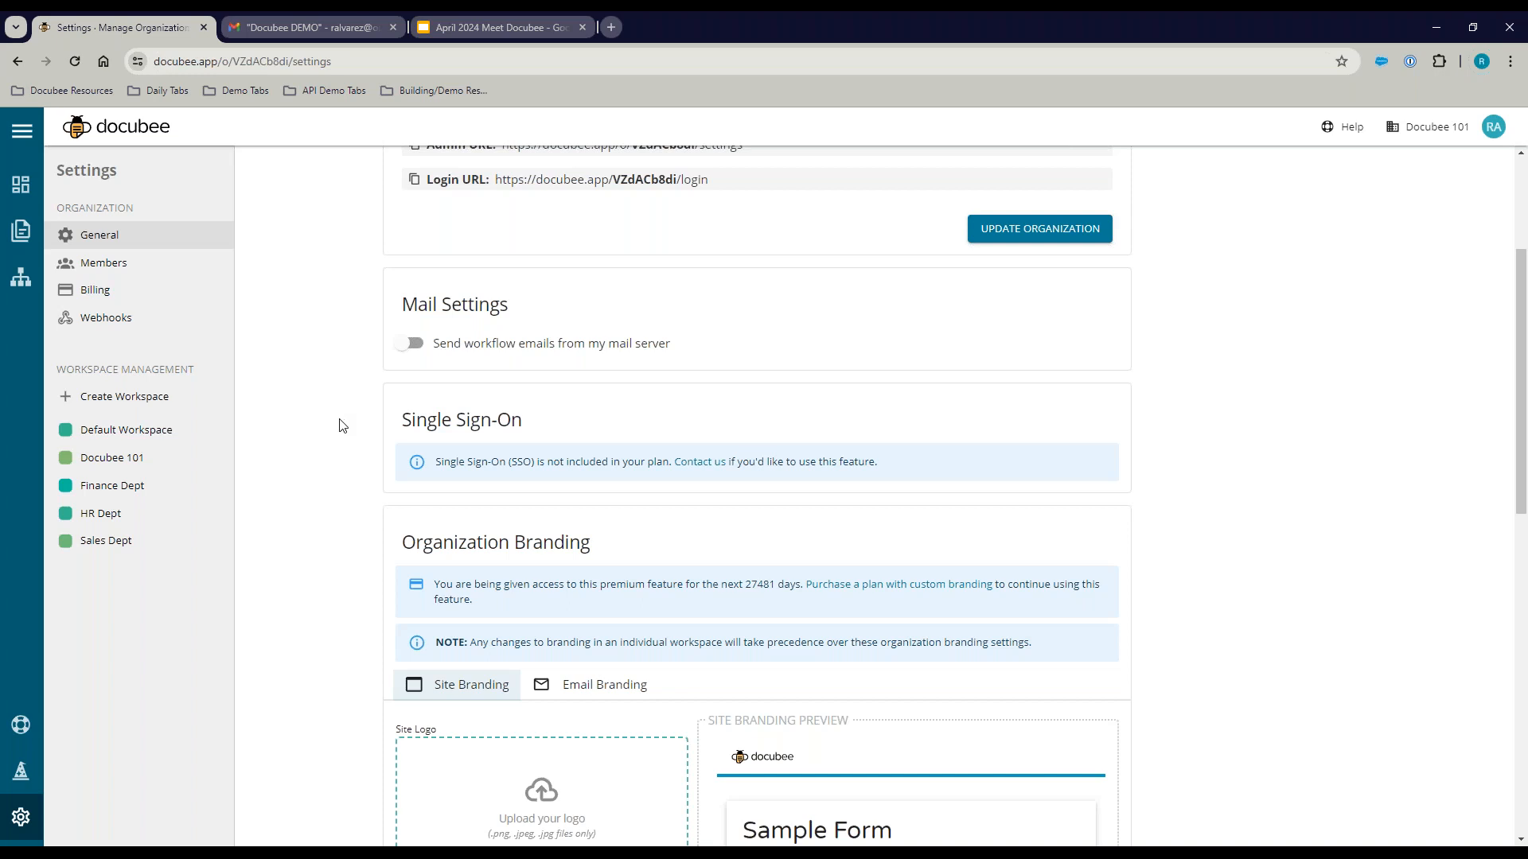
# Step: View the Email Branding settings and preview, then return to the dashboard
pyautogui.scroll(-4, 341, 426)
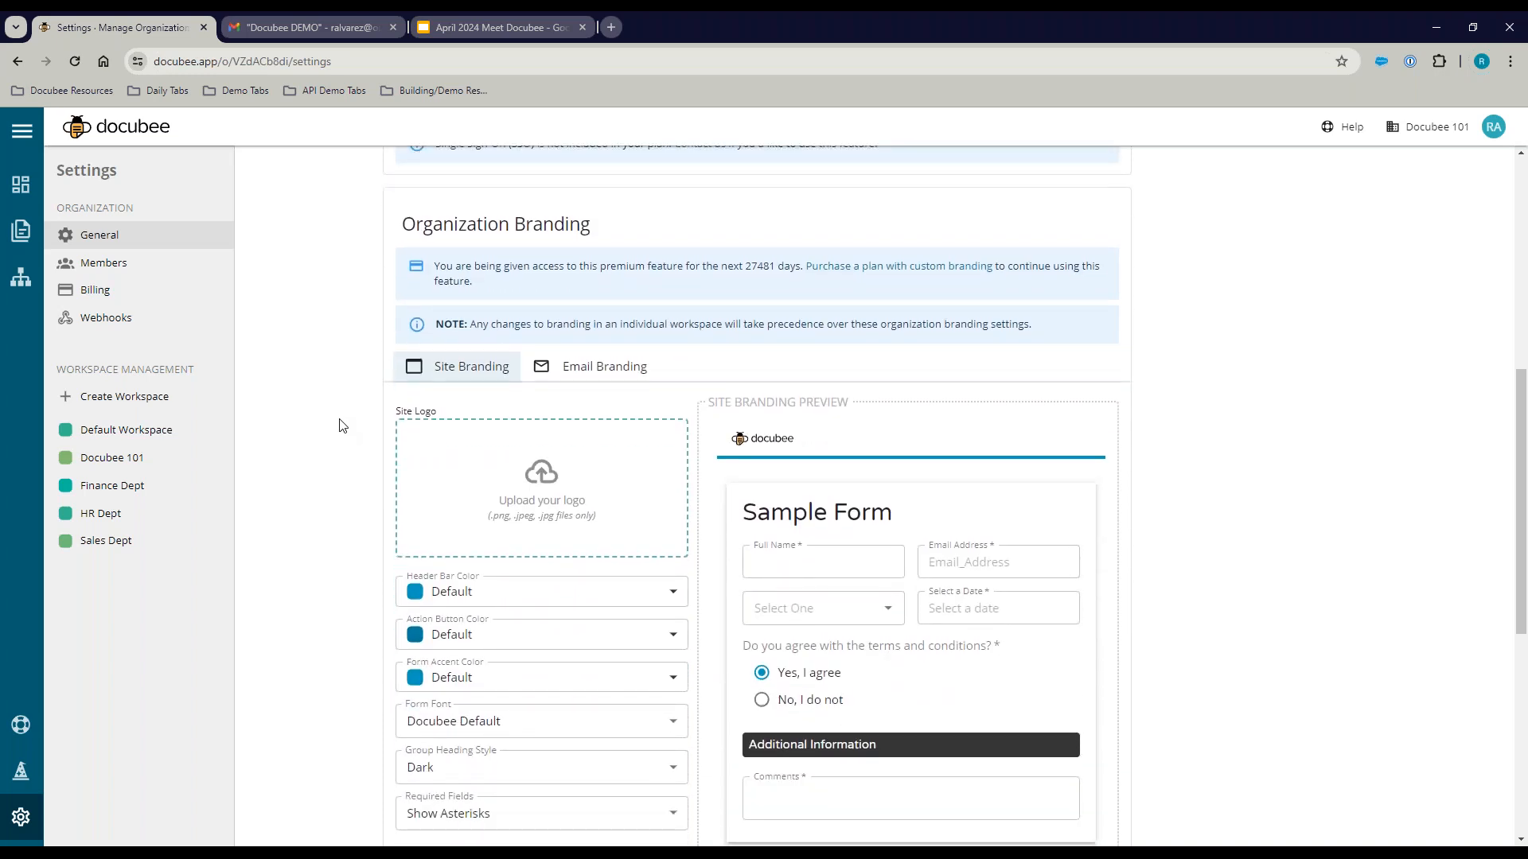
pyautogui.scroll(-1, 316, 419)
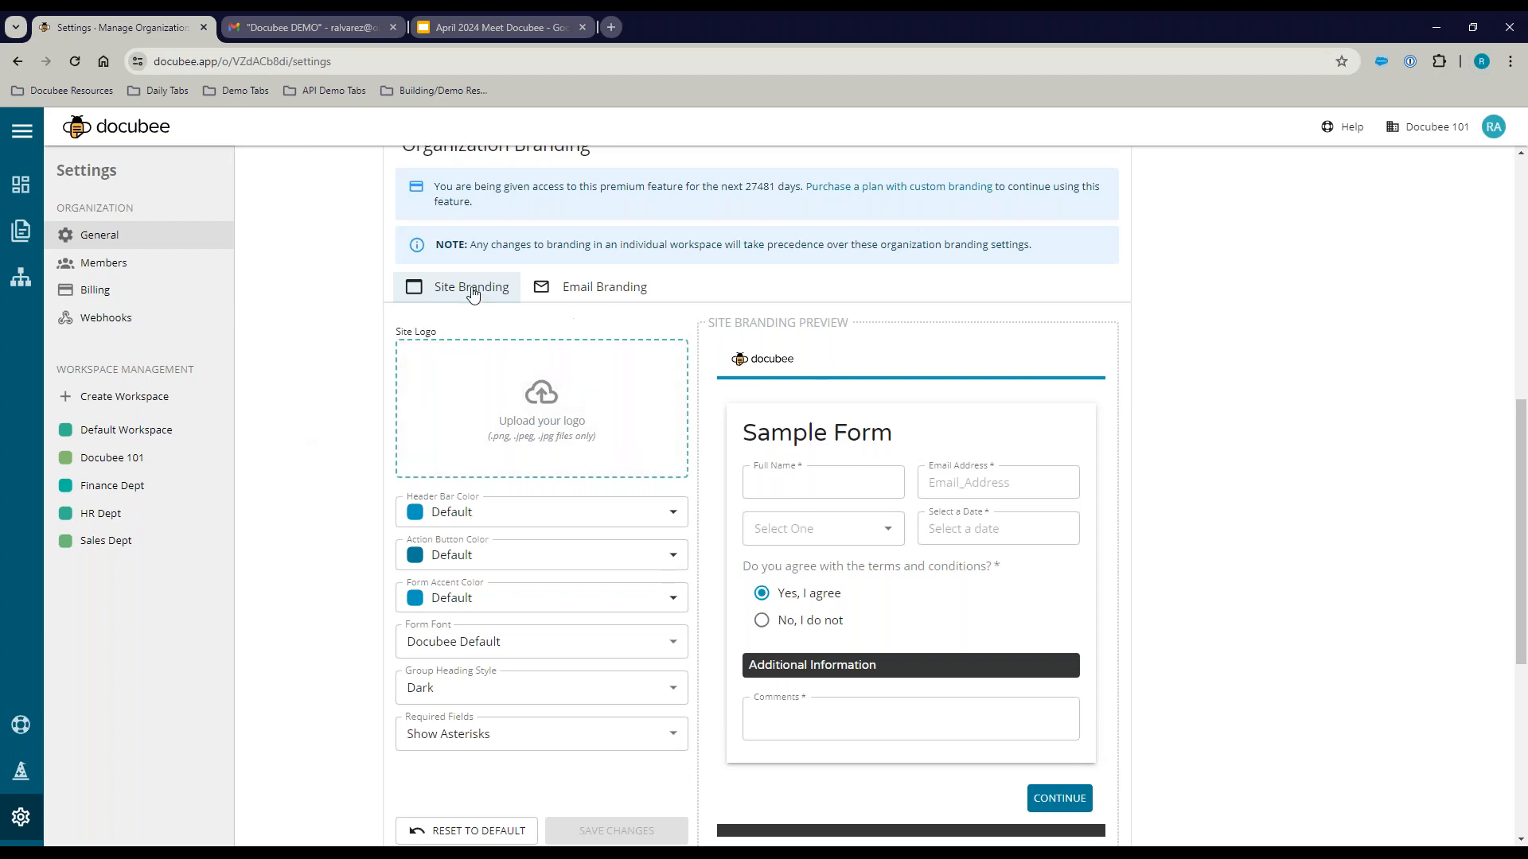
pyautogui.click(582, 290)
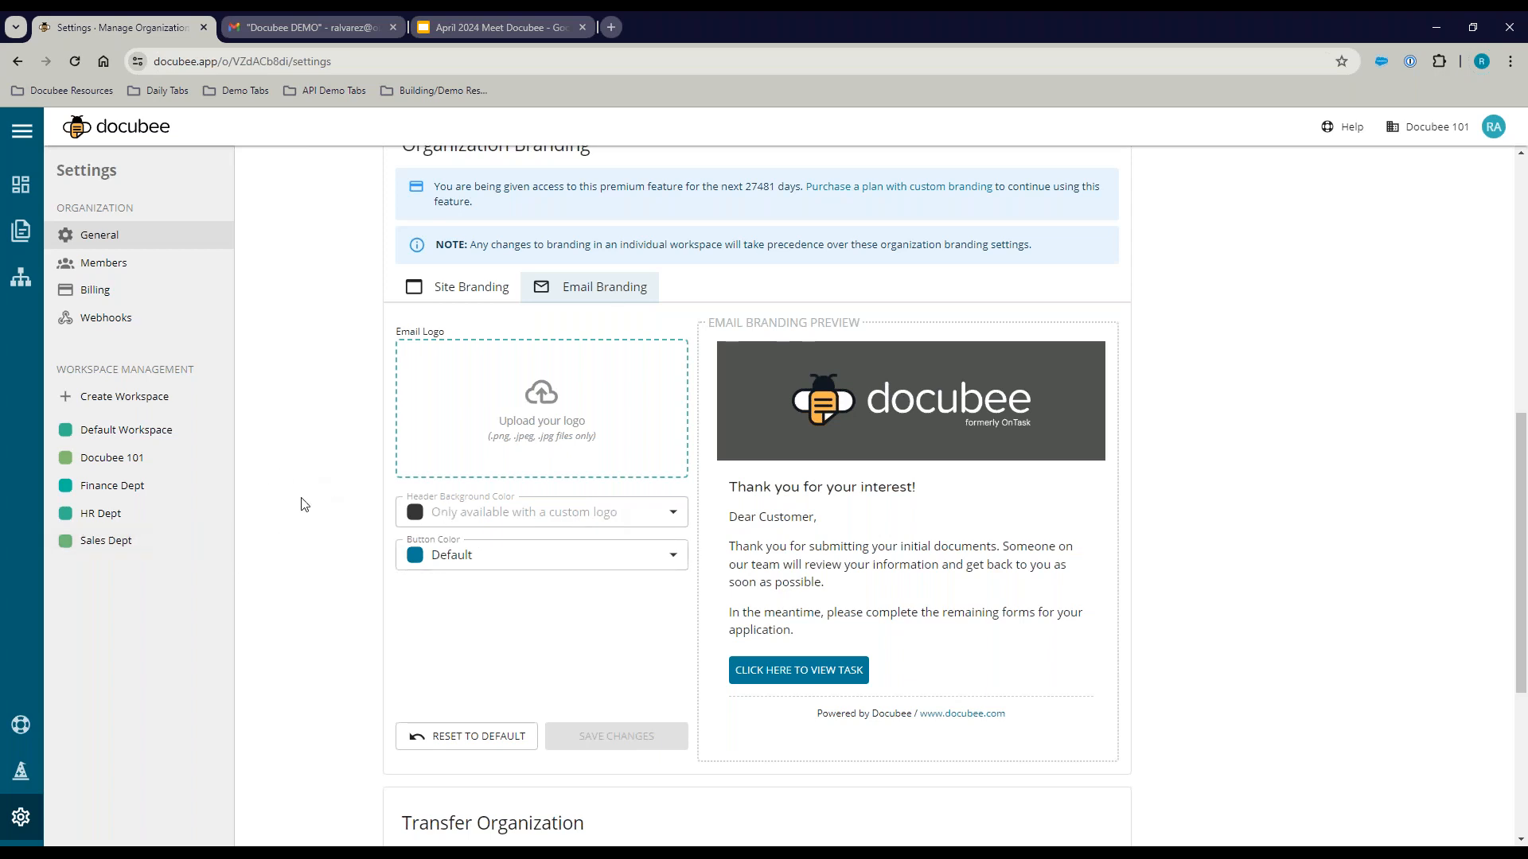
pyautogui.click(22, 186)
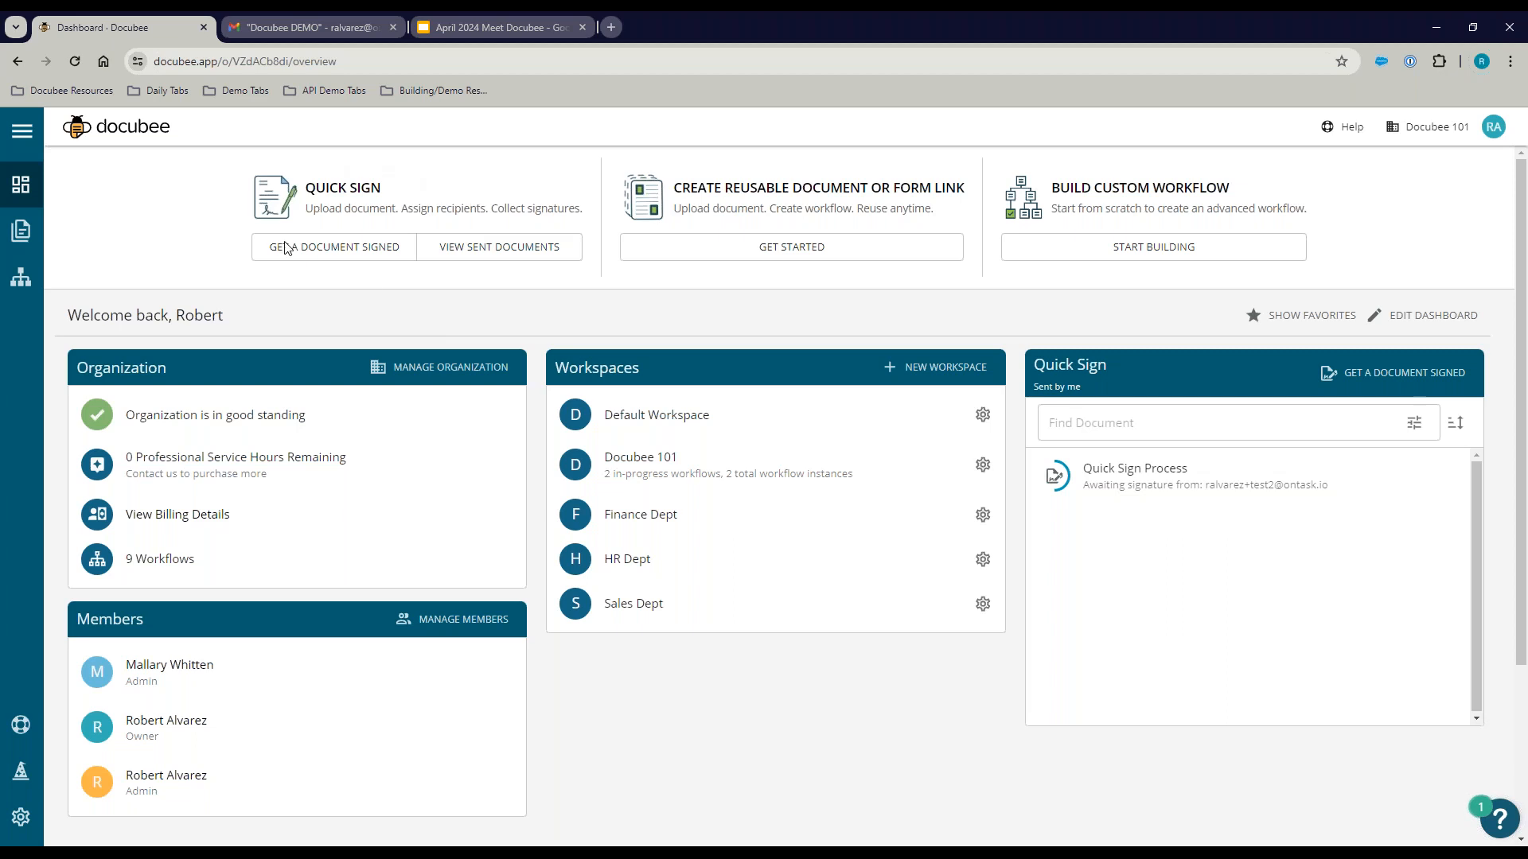
pyautogui.scroll(-3, 677, 385)
pyautogui.scroll(3, 354, 236)
# Step: Start Get a Document Signed and browse the Doc Library without choosing anything
pyautogui.click(334, 251)
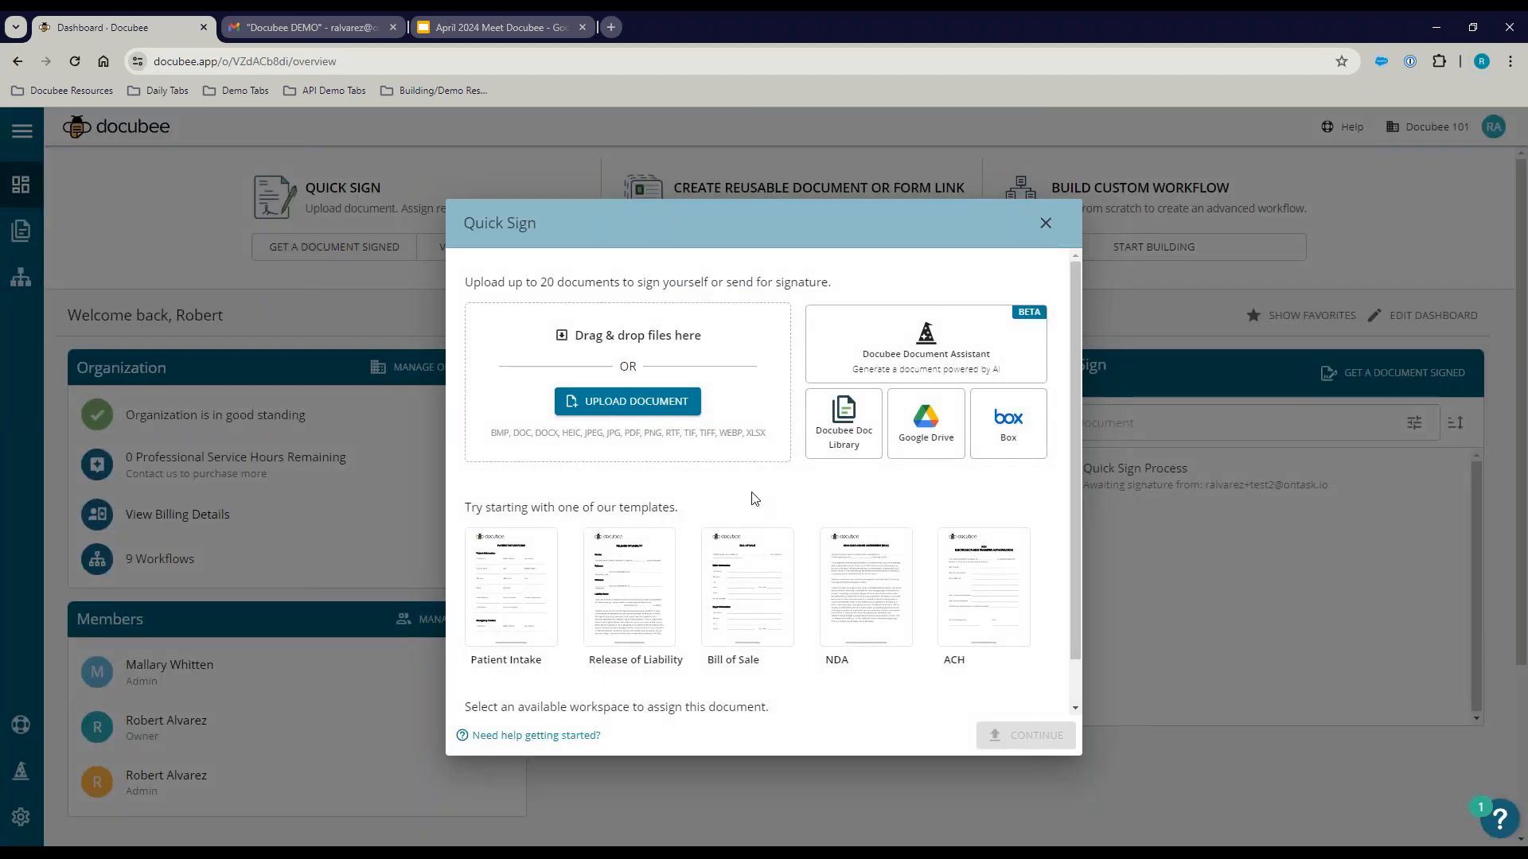
pyautogui.scroll(-1, 798, 474)
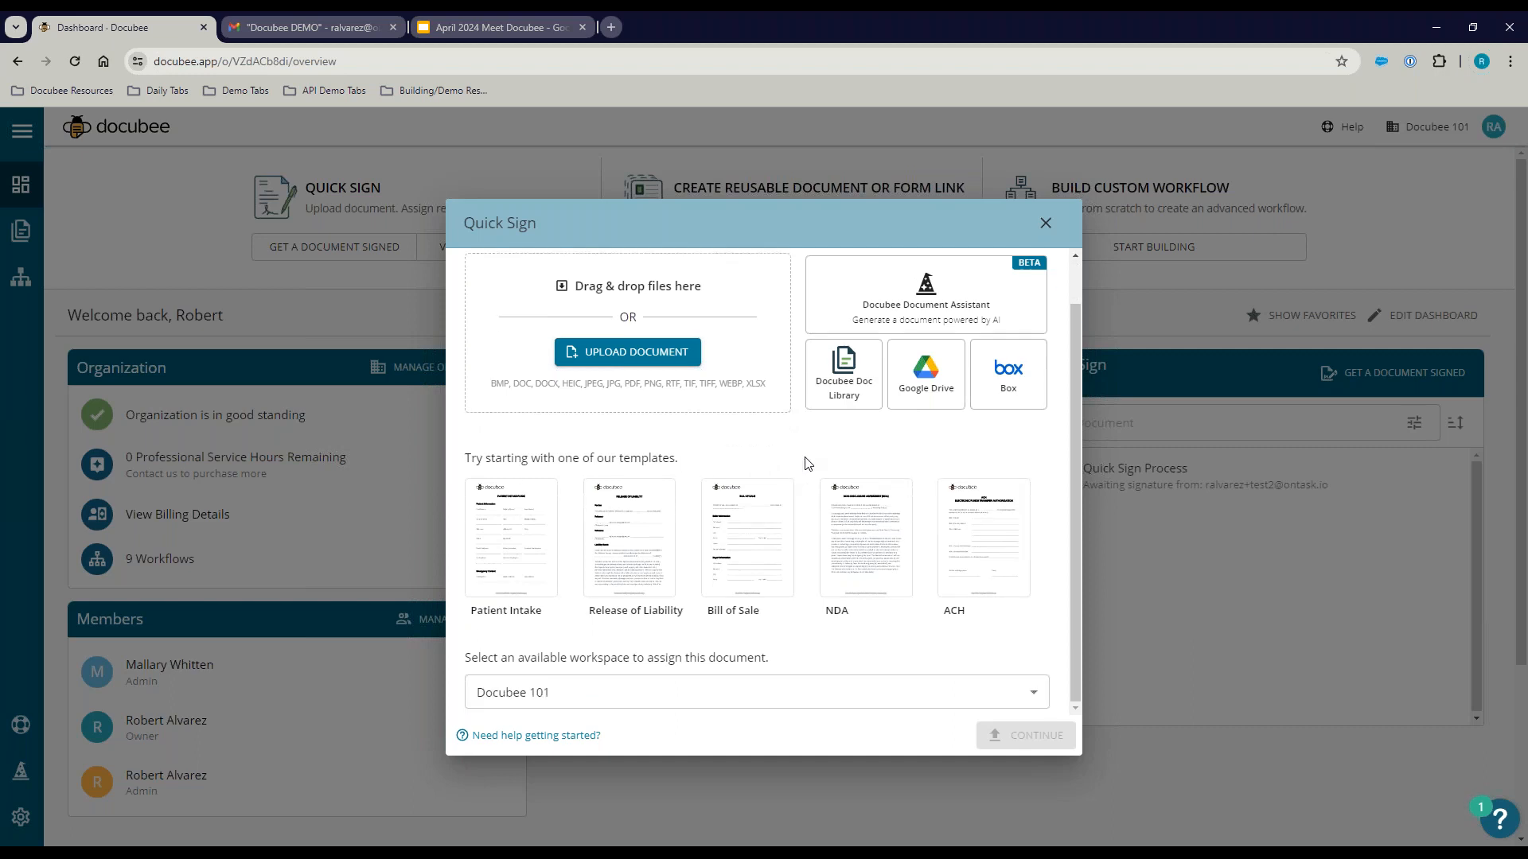
pyautogui.scroll(1, 796, 470)
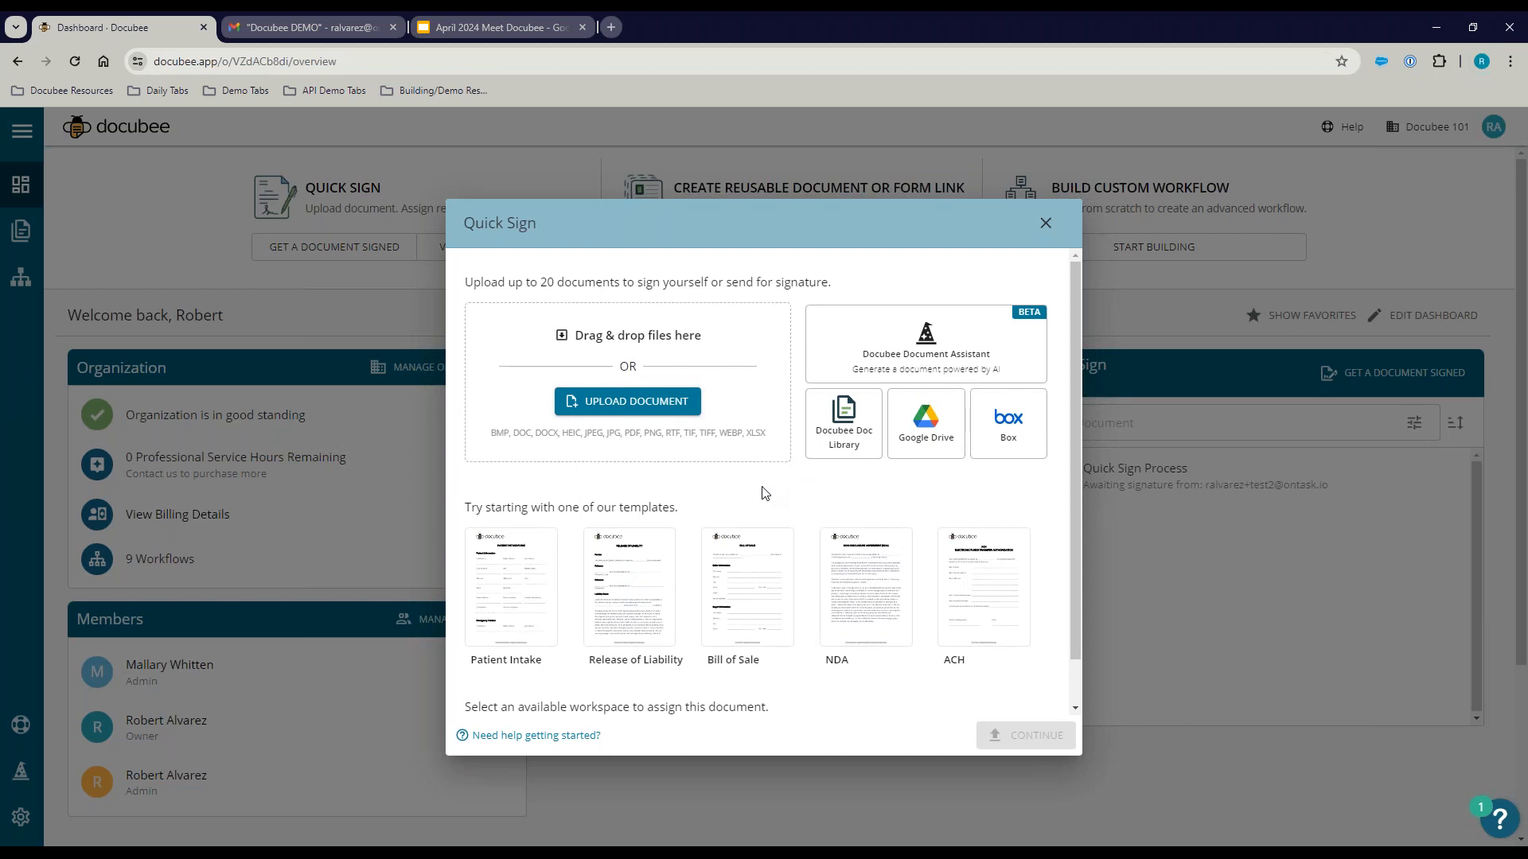
pyautogui.scroll(-1, 773, 489)
pyautogui.scroll(1, 775, 493)
pyautogui.click(844, 433)
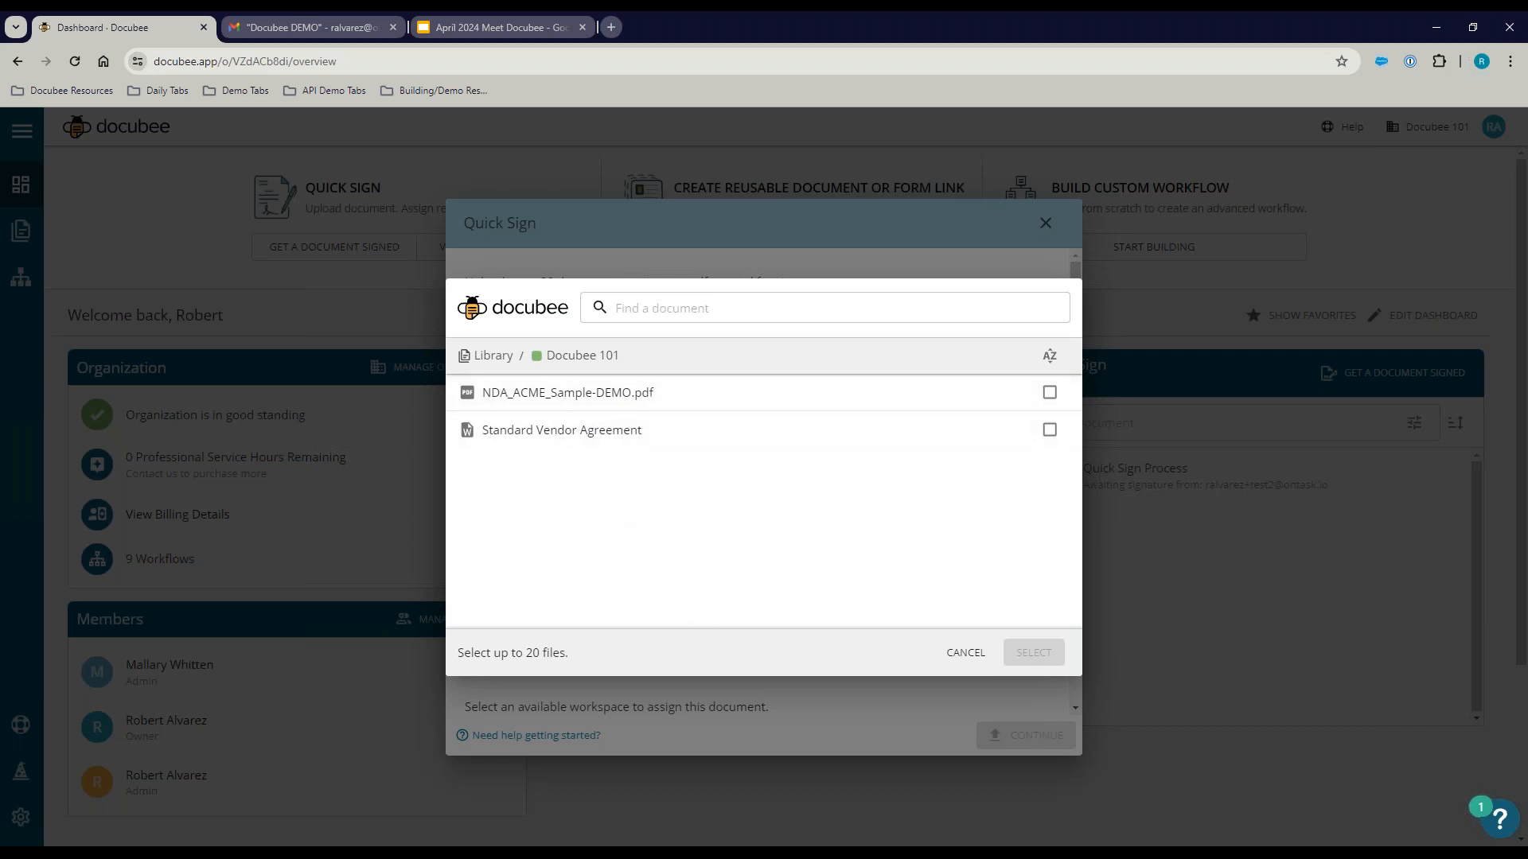
pyautogui.click(963, 652)
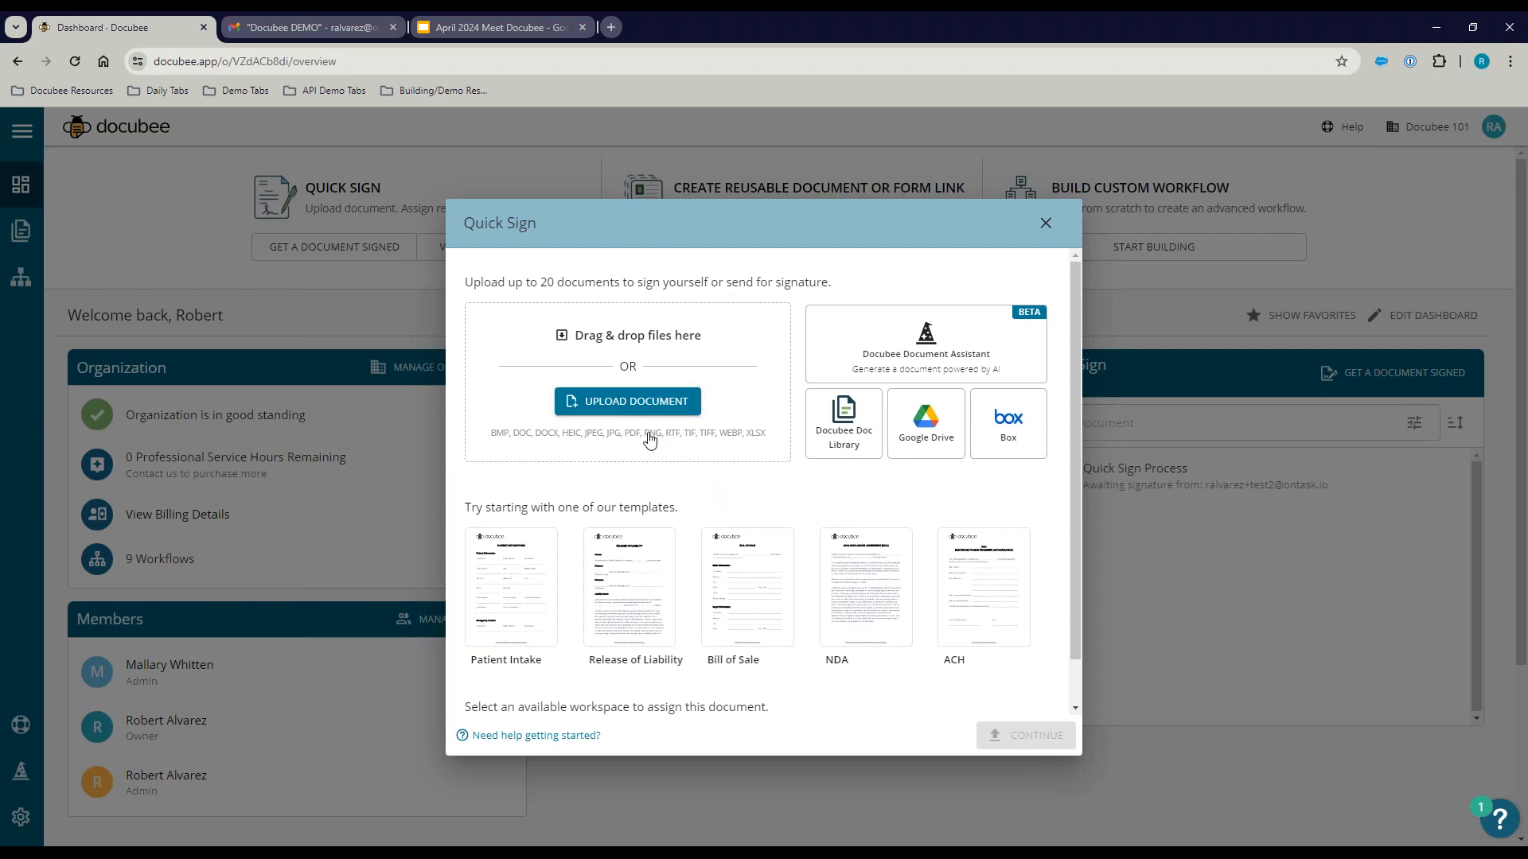
# Step: Upload NDA_ACME_Sample-DEMO.pdf from the Desktop's DEMO DOCS folder
pyautogui.click(628, 406)
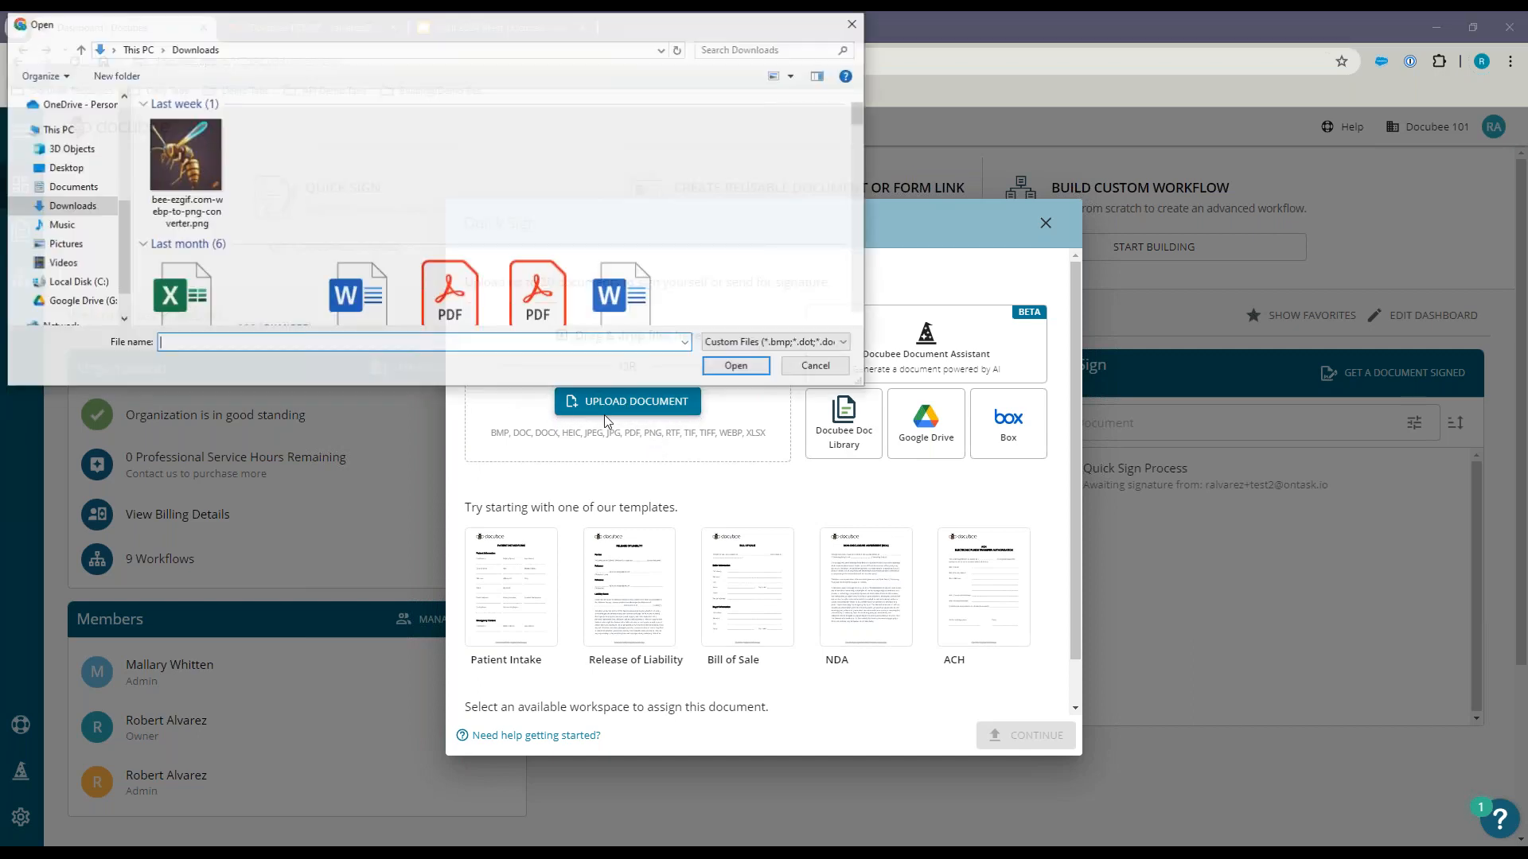
pyautogui.click(72, 187)
pyautogui.click(68, 171)
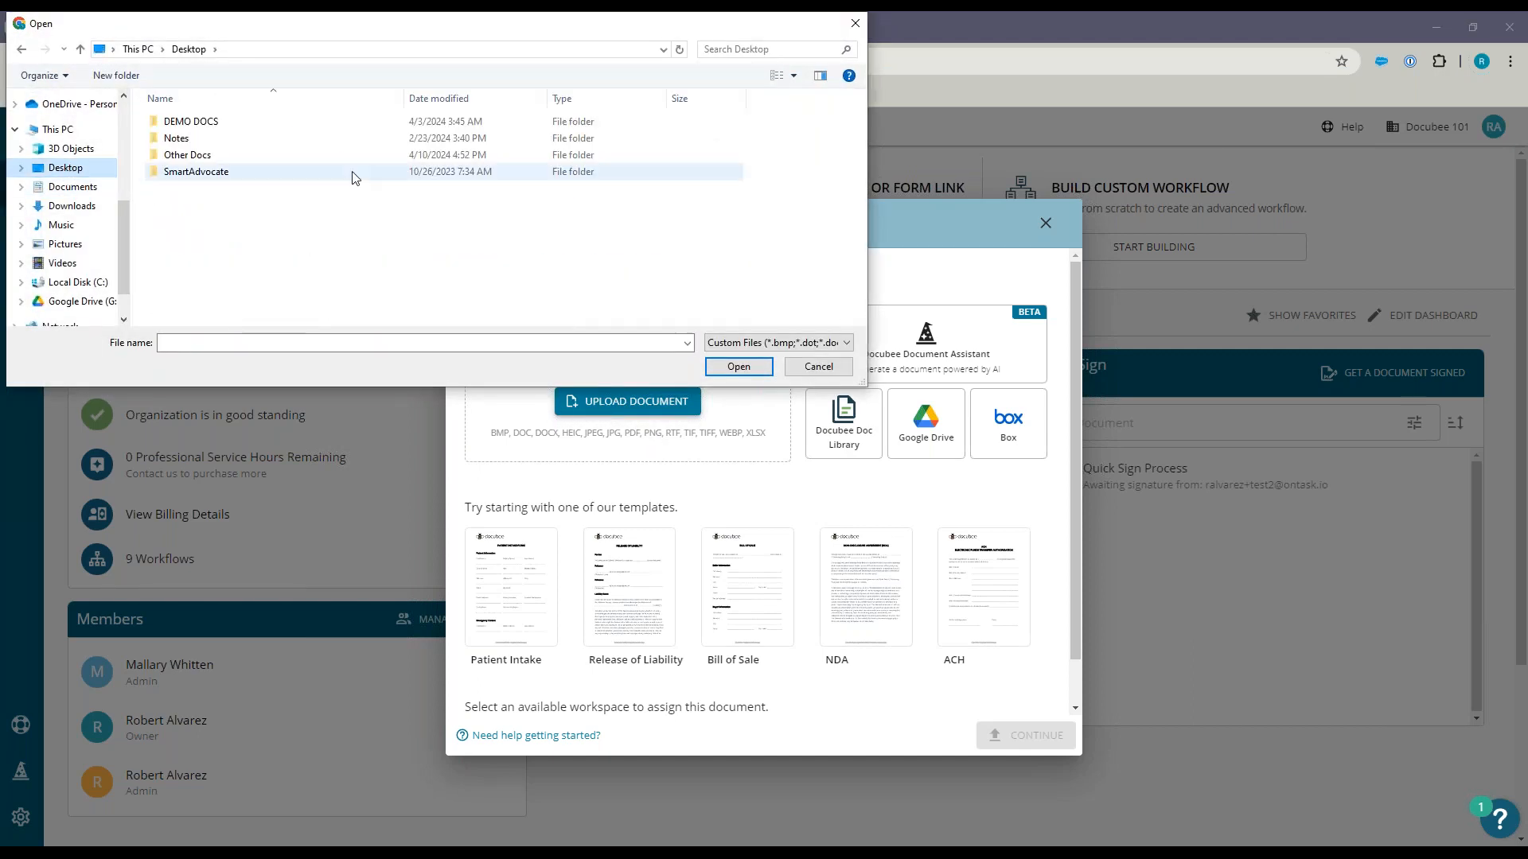
pyautogui.doubleClick(199, 121)
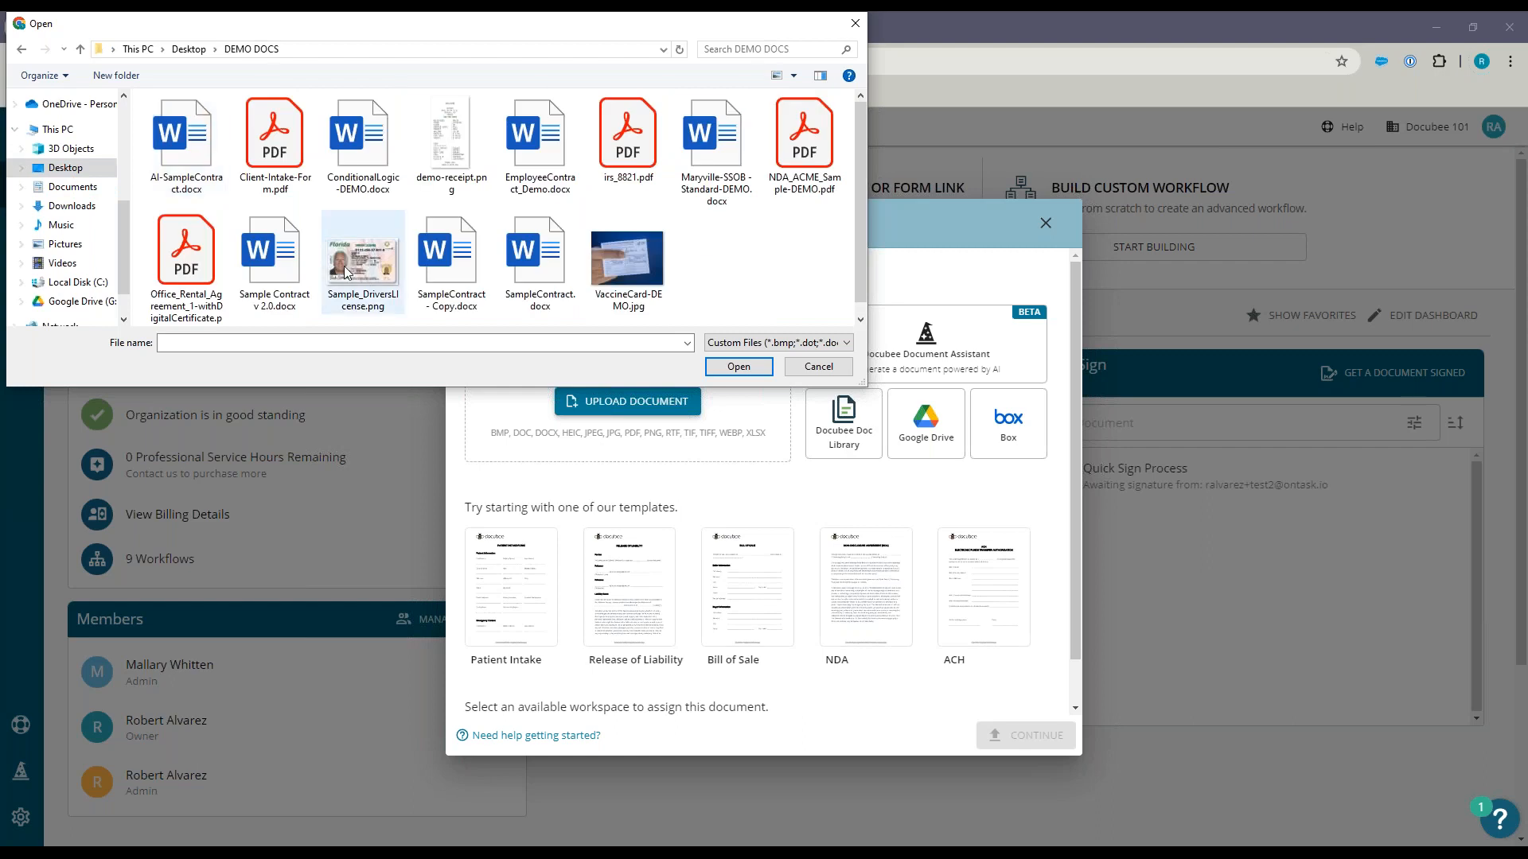
pyautogui.doubleClick(804, 136)
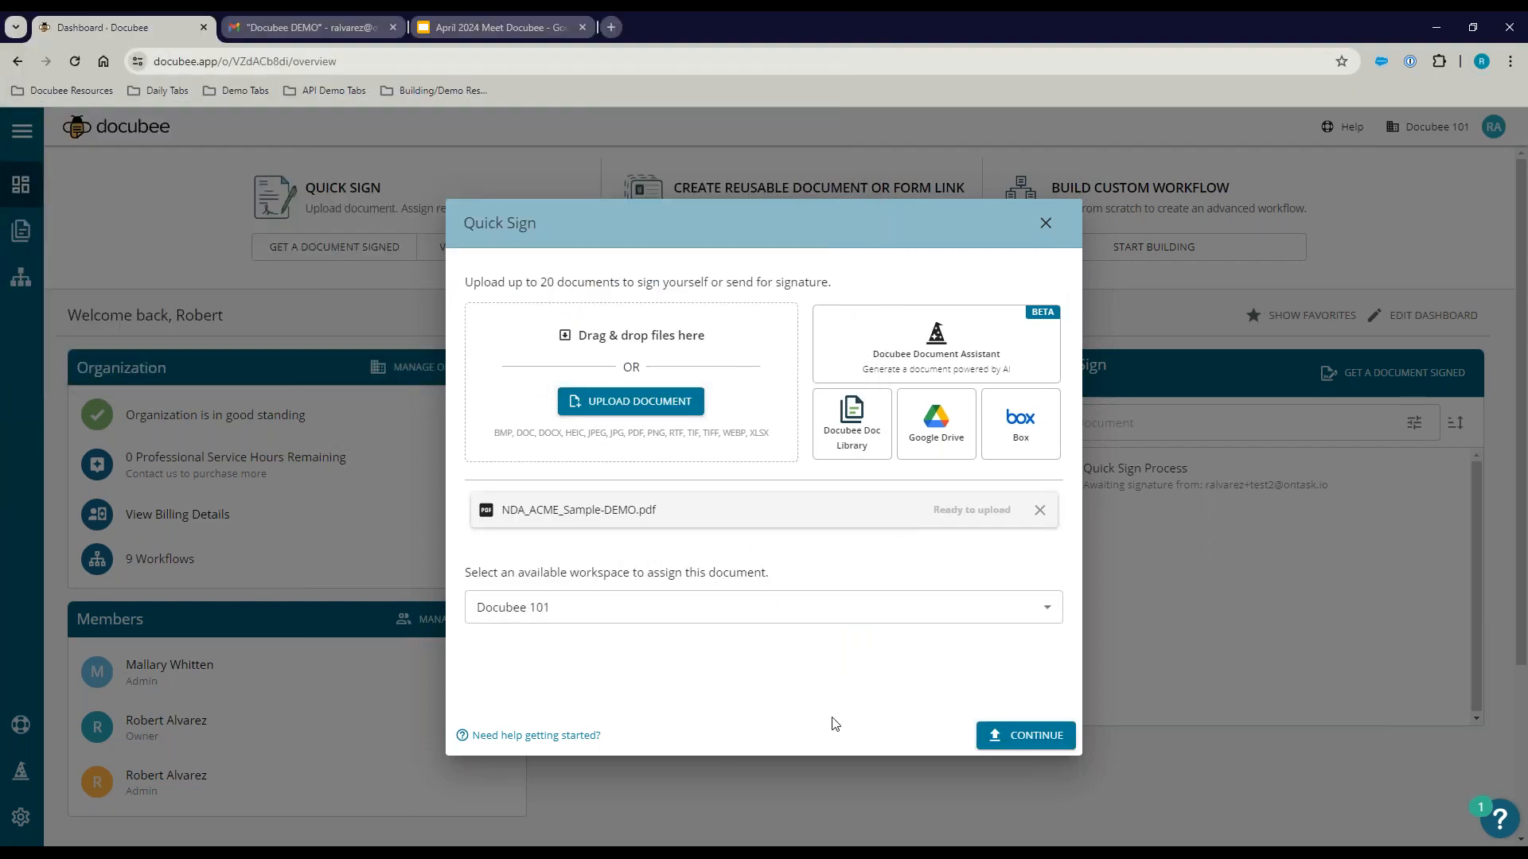
# Step: Continue with the uploaded NDA and enter the first signer's email address
pyautogui.click(1007, 746)
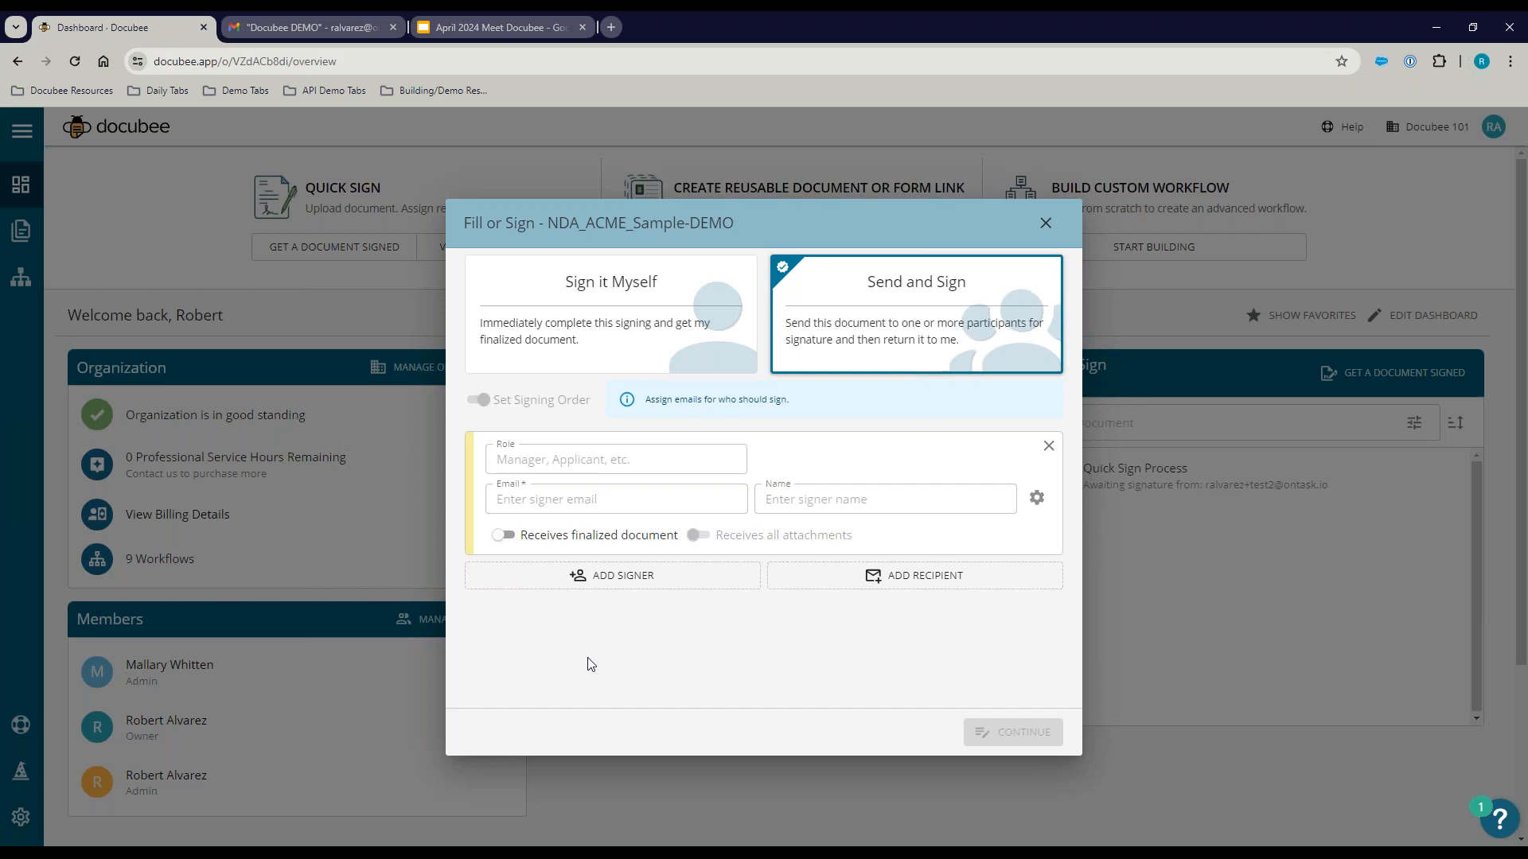
pyautogui.click(594, 497)
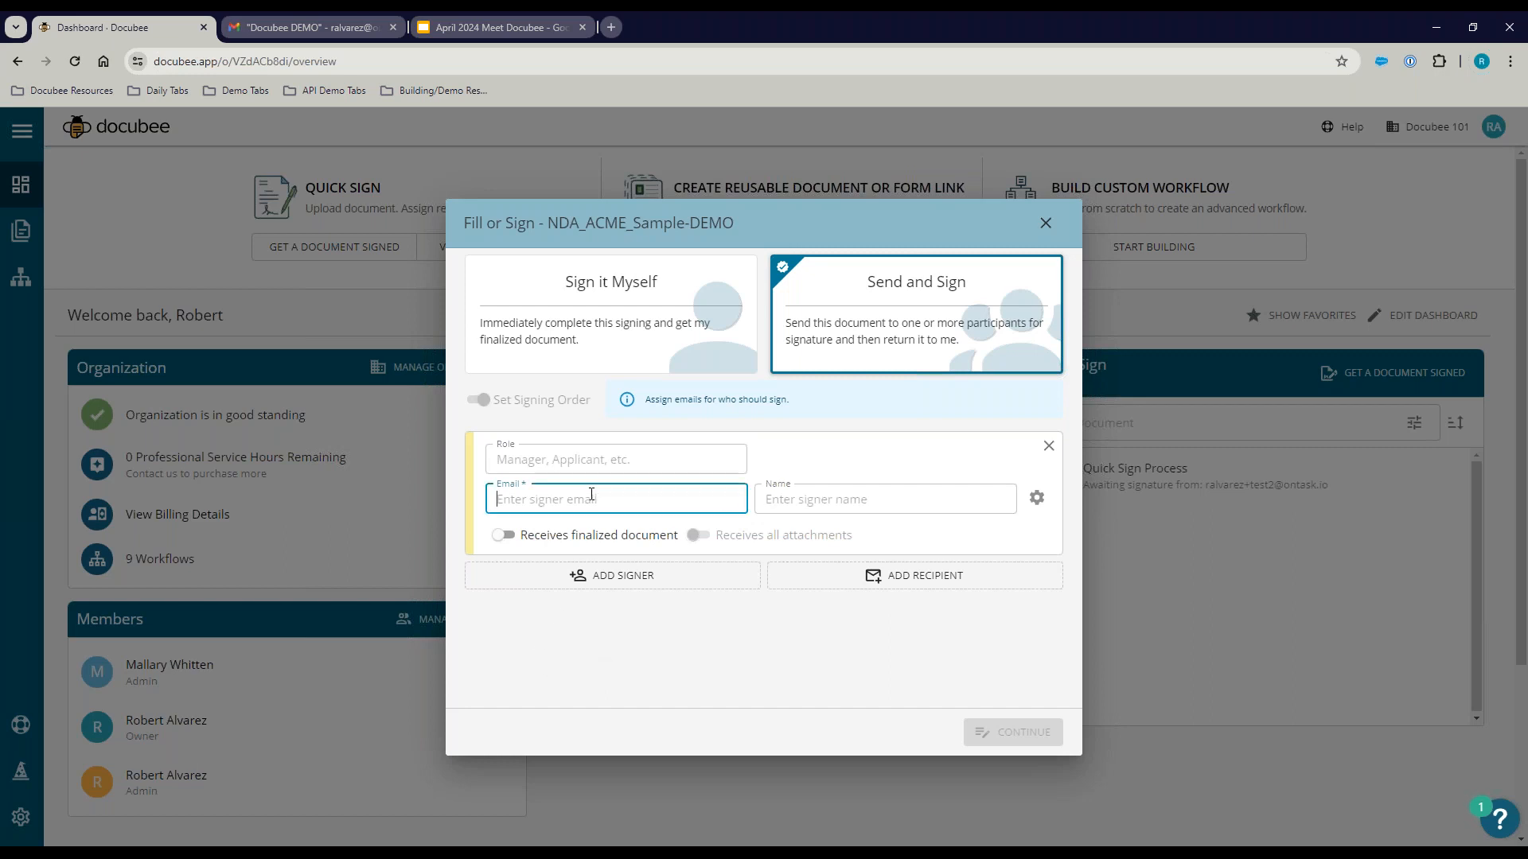
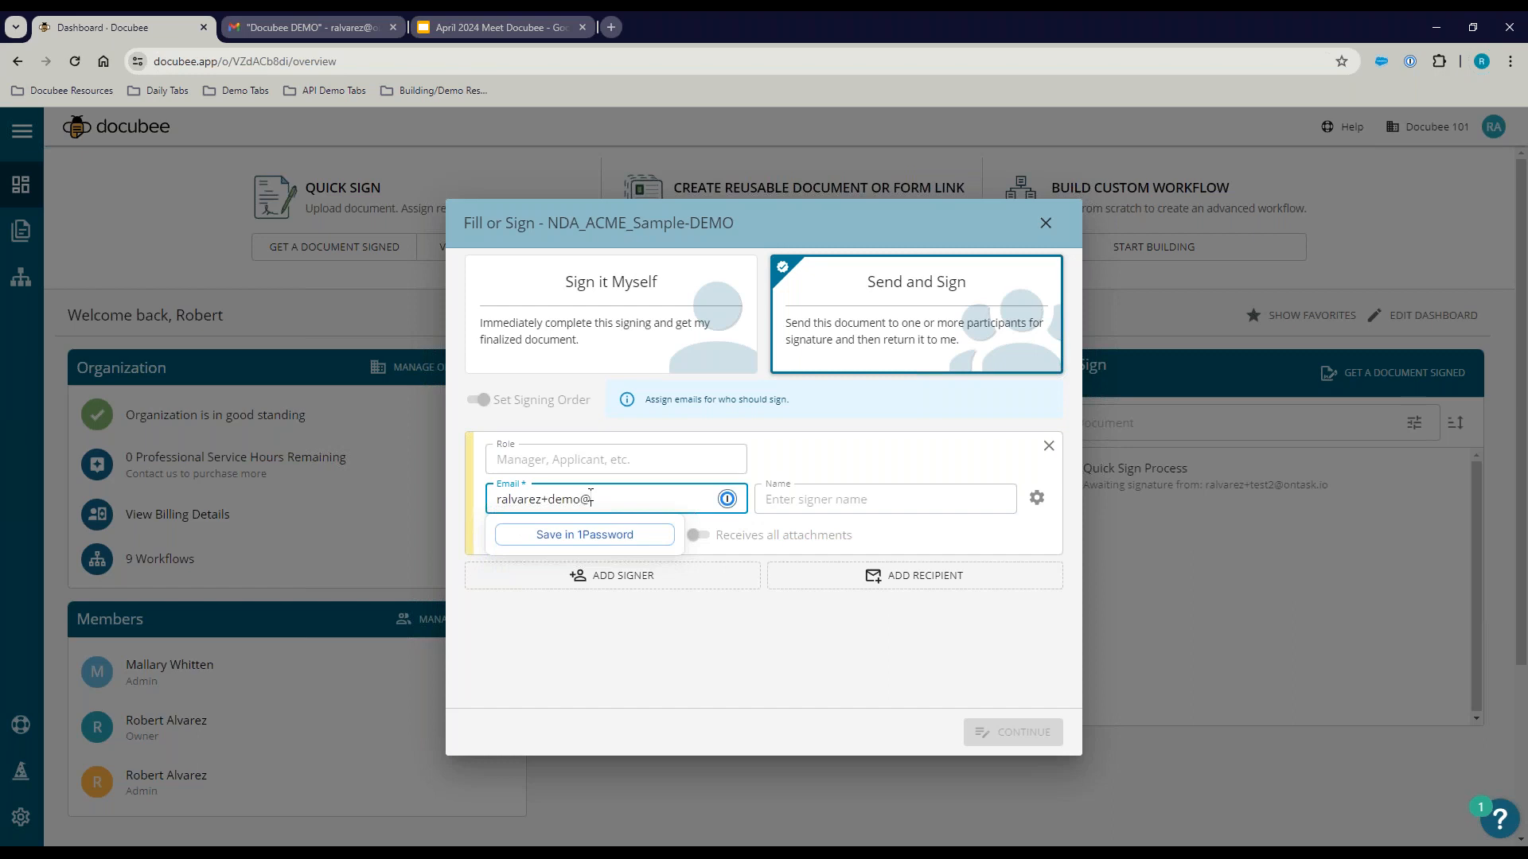
pyautogui.press('Tab')
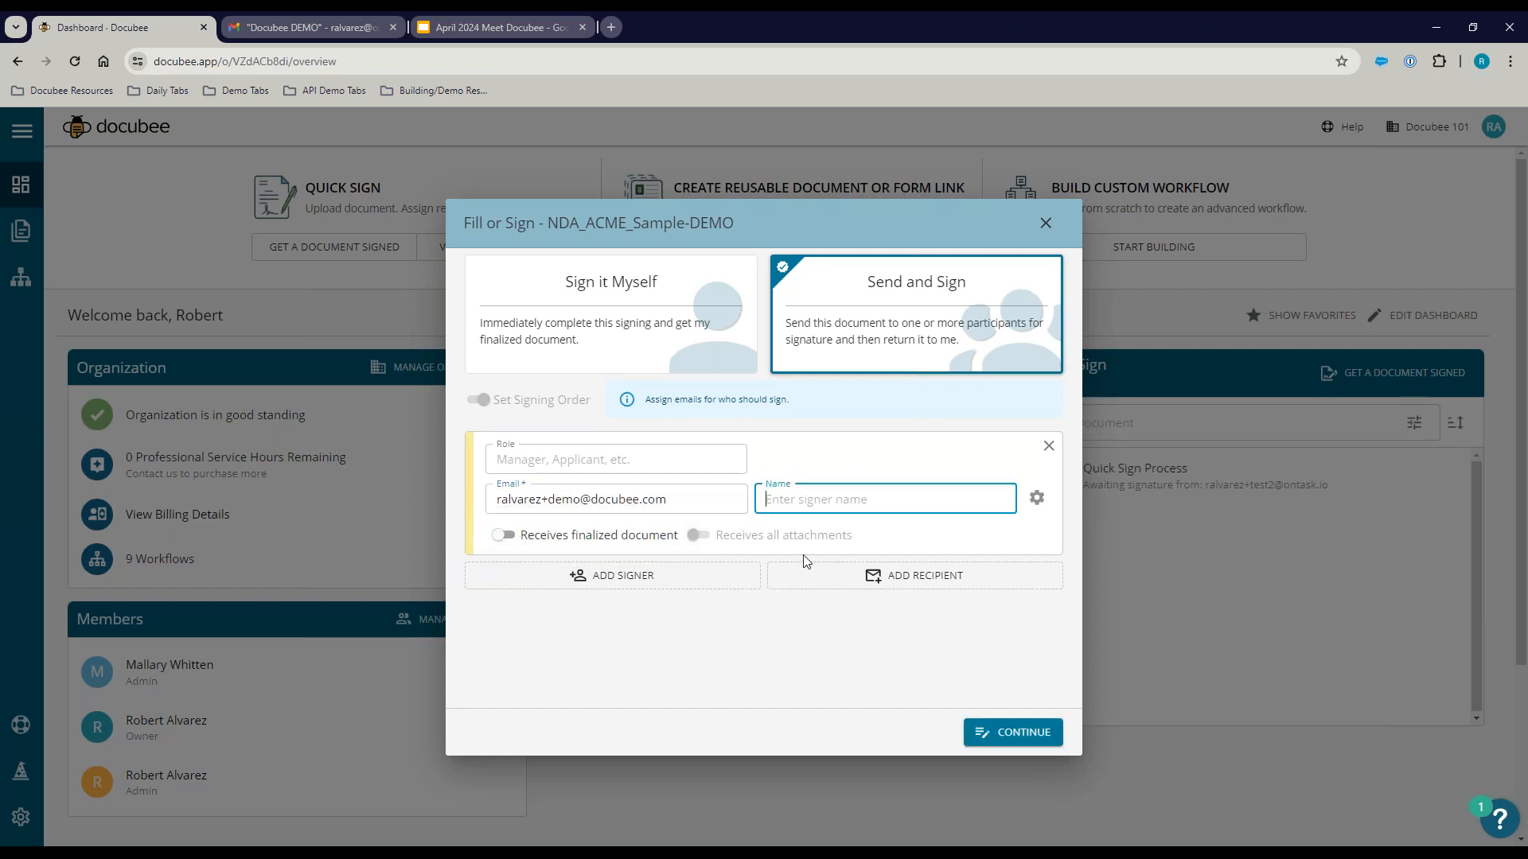
# Step: Turn on a customized notification email for the signer and start its subject and body
pyautogui.click(1035, 498)
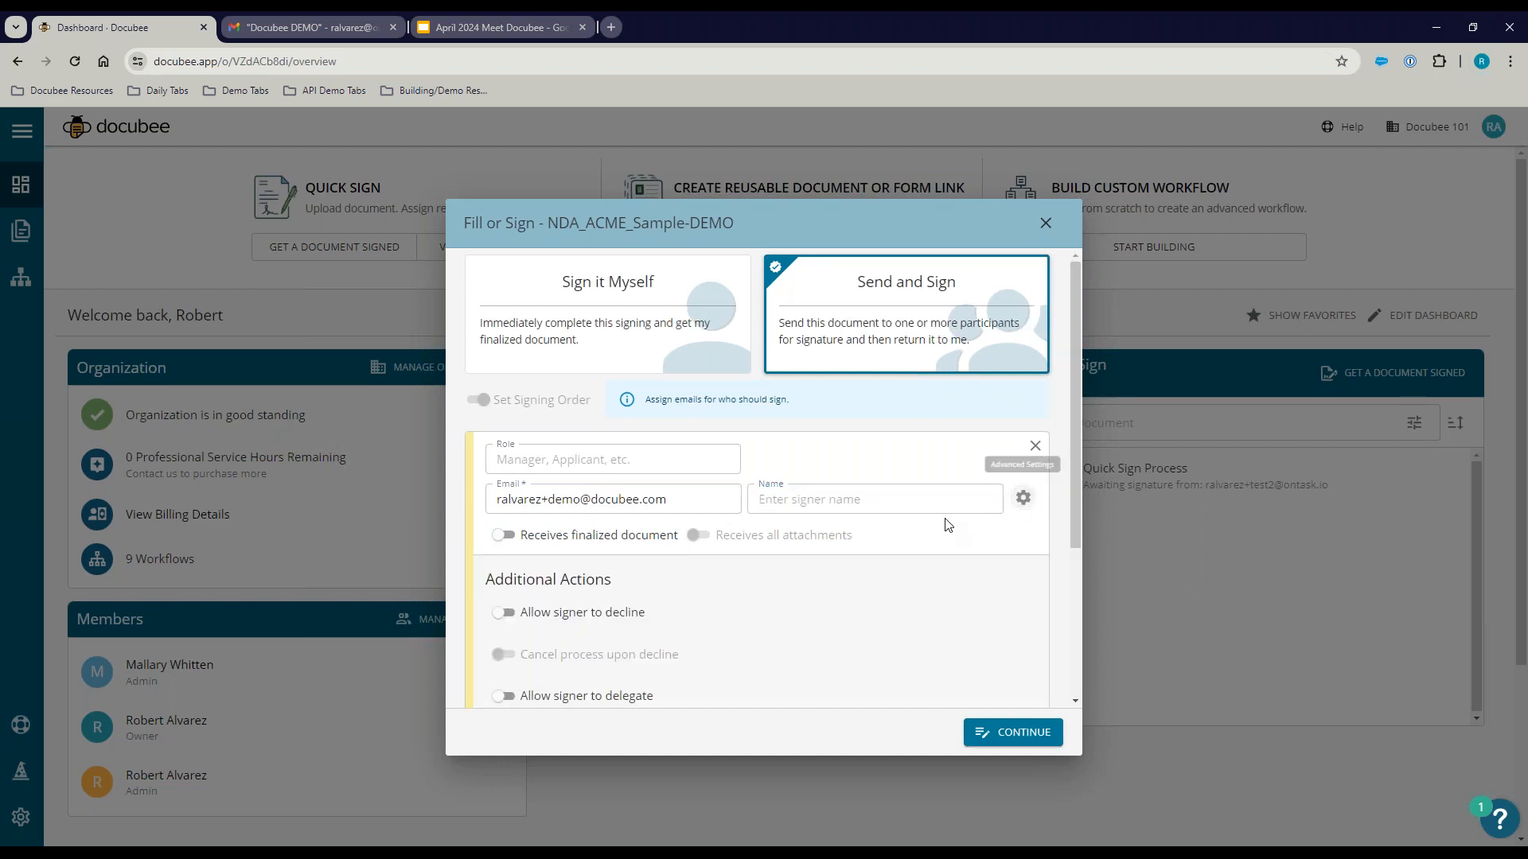
pyautogui.scroll(-3, 754, 501)
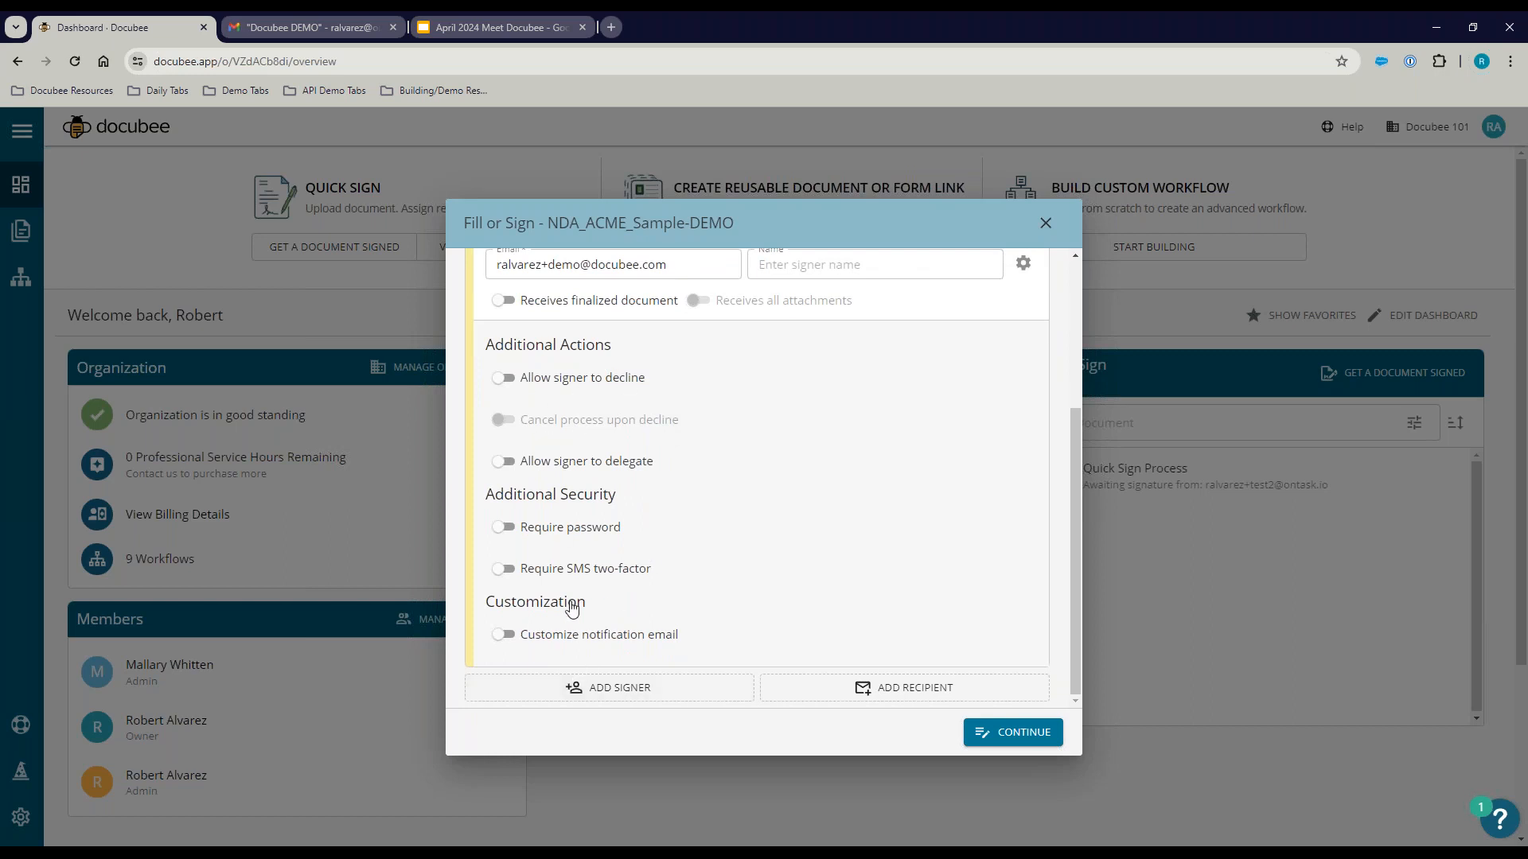
pyautogui.click(503, 635)
pyautogui.scroll(-2, 743, 542)
pyautogui.click(672, 517)
pyautogui.write('Test')
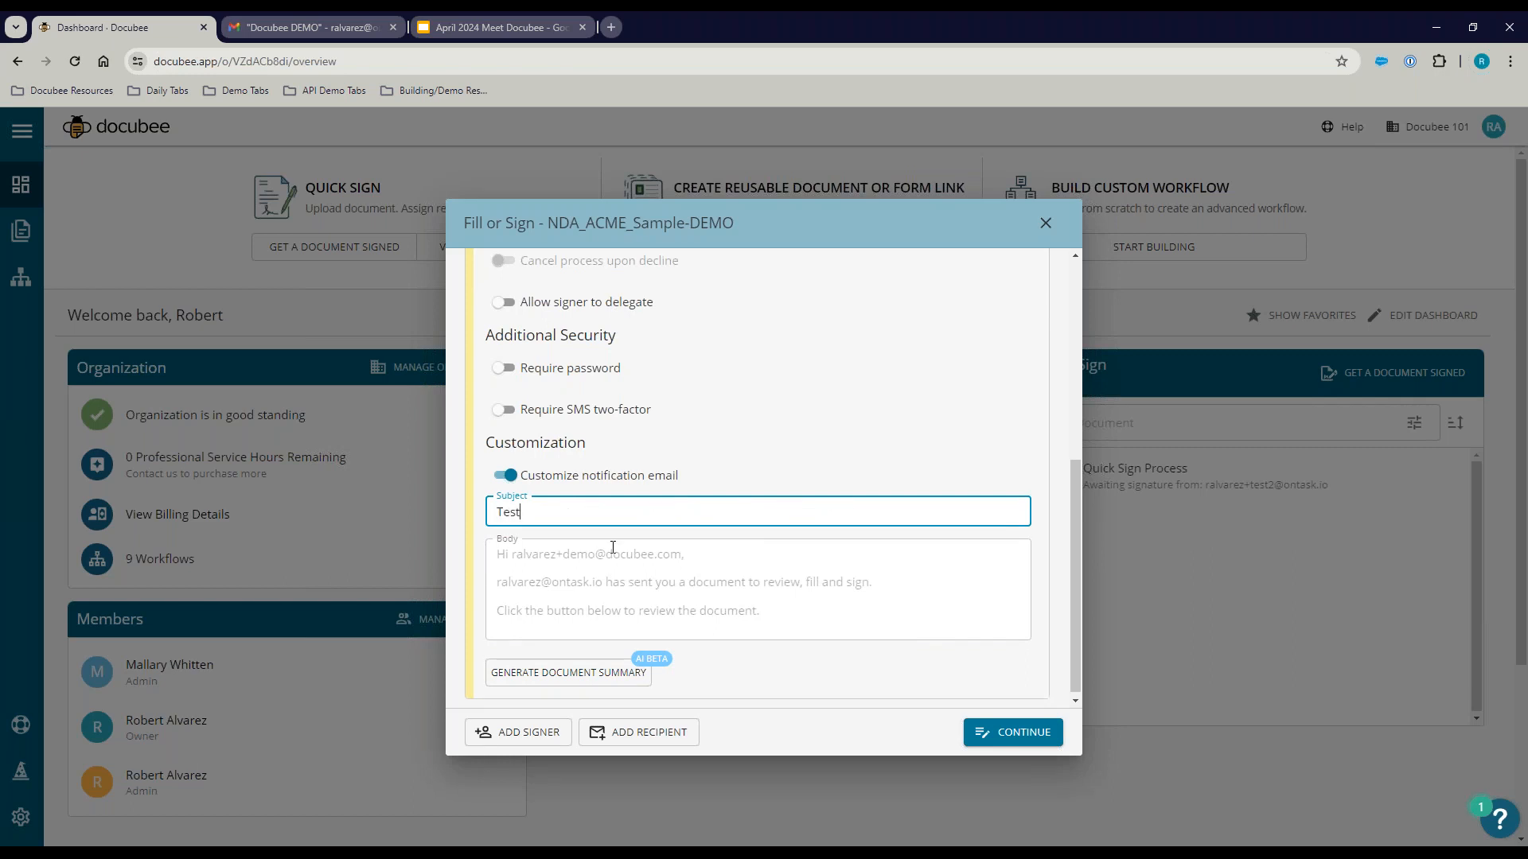
pyautogui.click(613, 548)
pyautogui.write('Test')
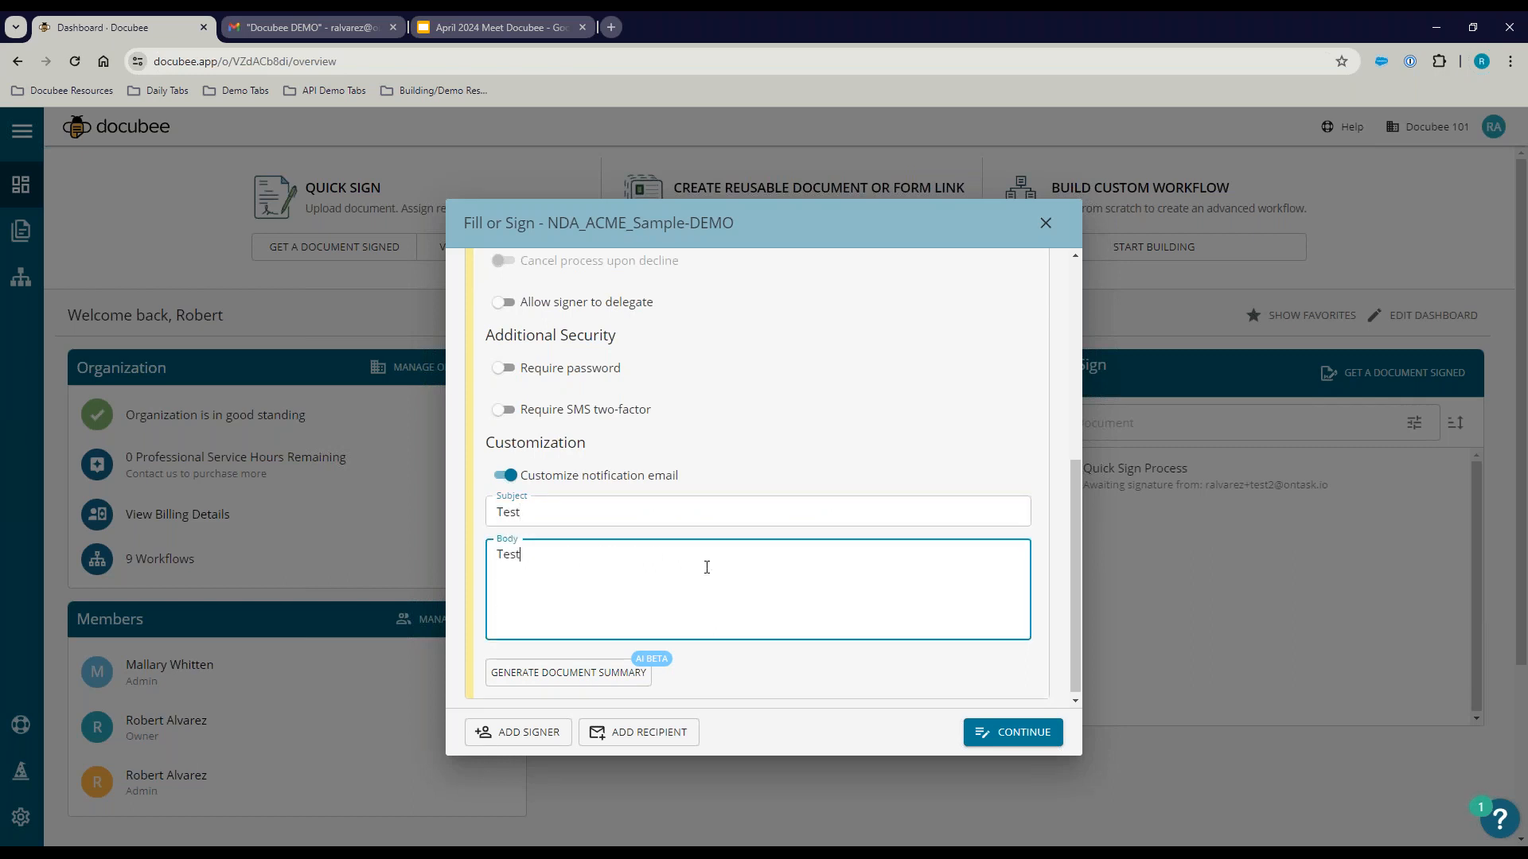
pyautogui.scroll(-1, 785, 658)
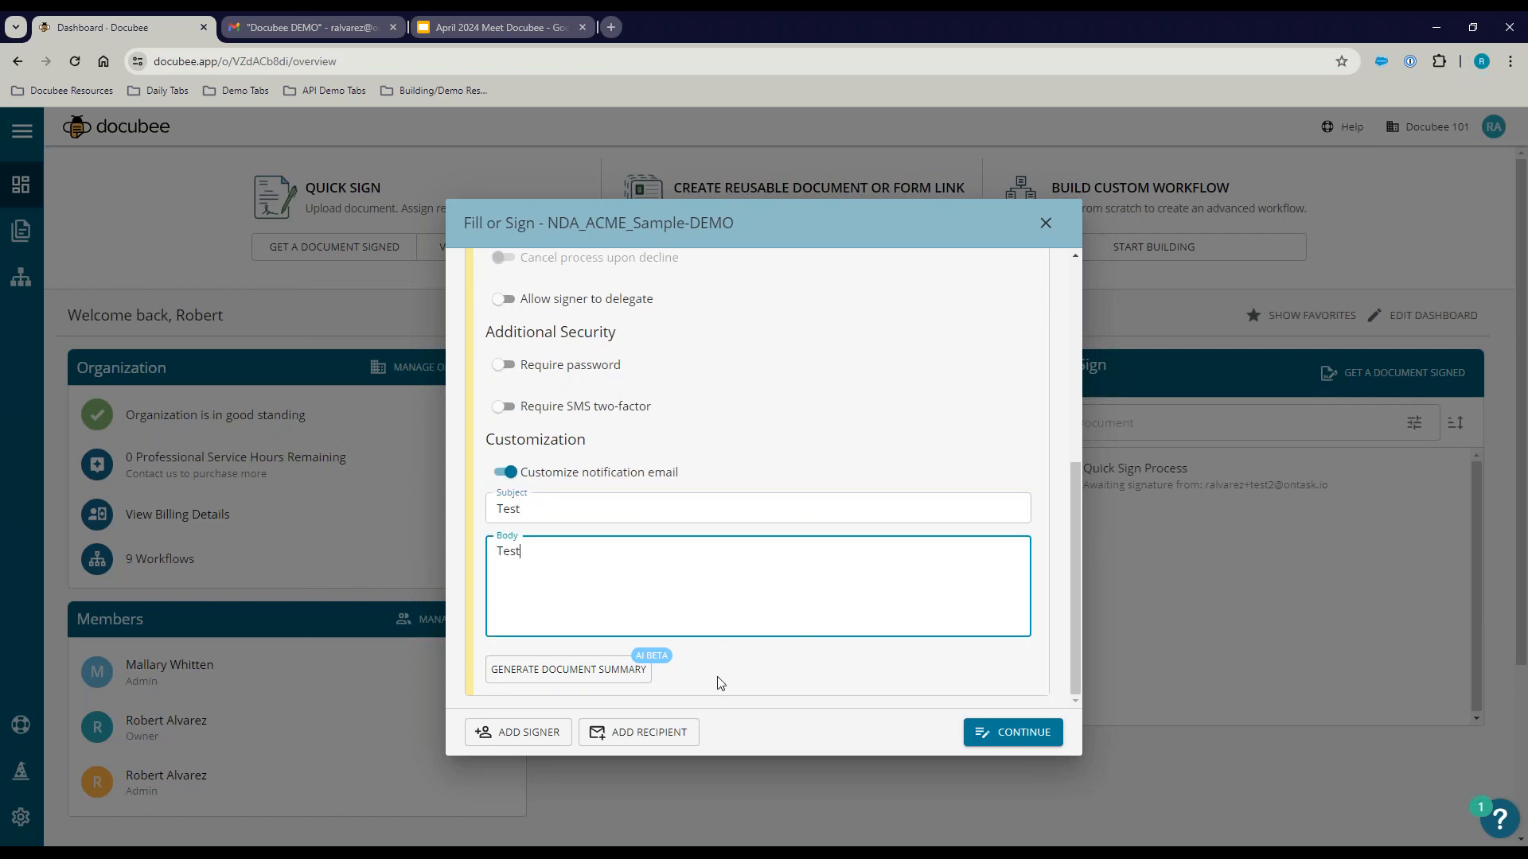
# Step: Add a Role 2 signer, then remove it, leaving one signer, and continue to field preparation
pyautogui.click(528, 732)
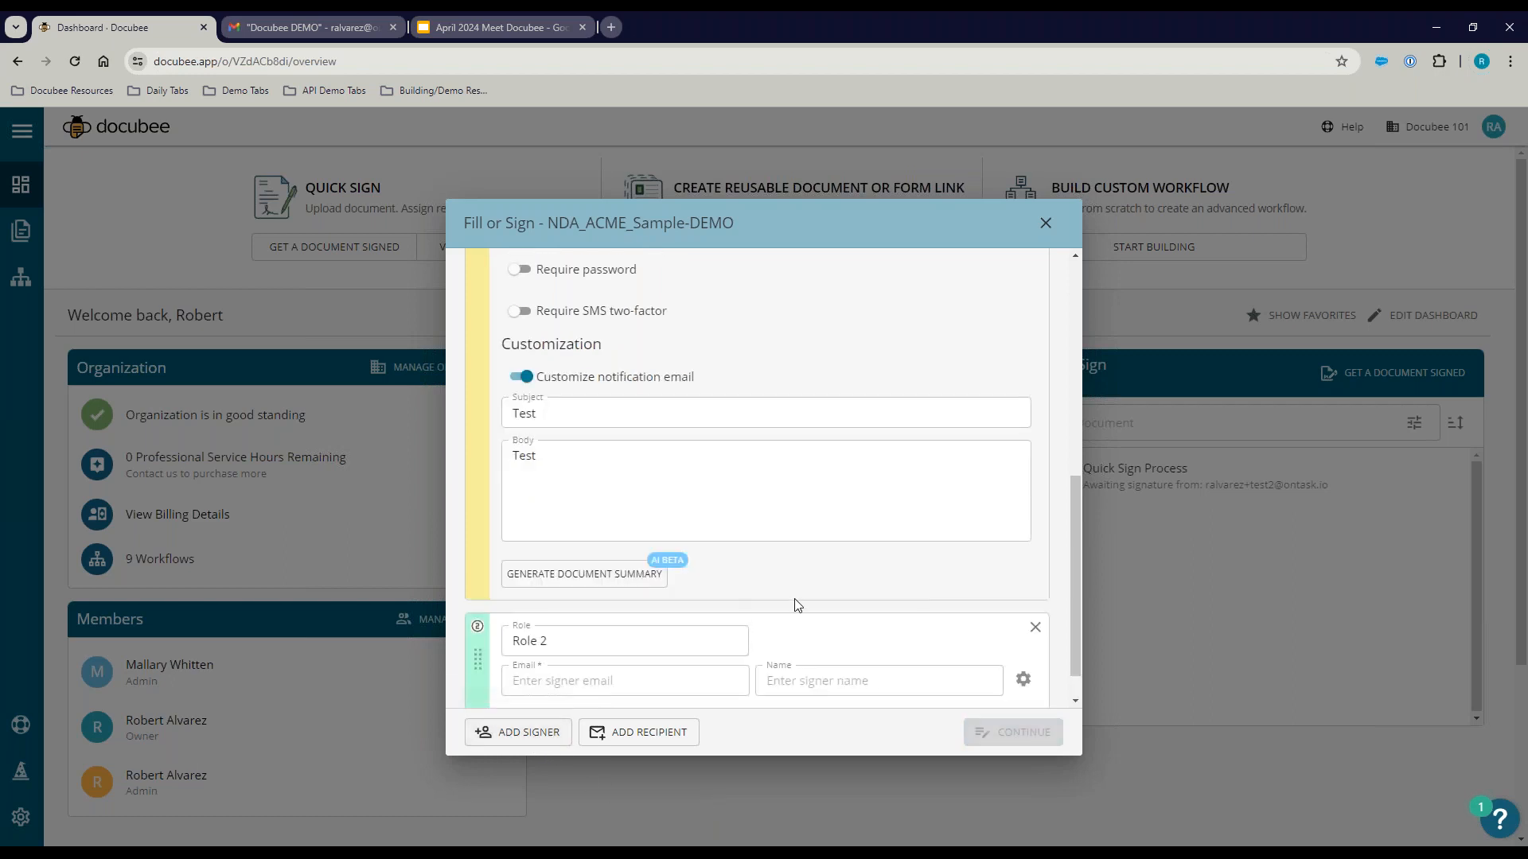
pyautogui.scroll(4, 1015, 398)
pyautogui.click(1024, 284)
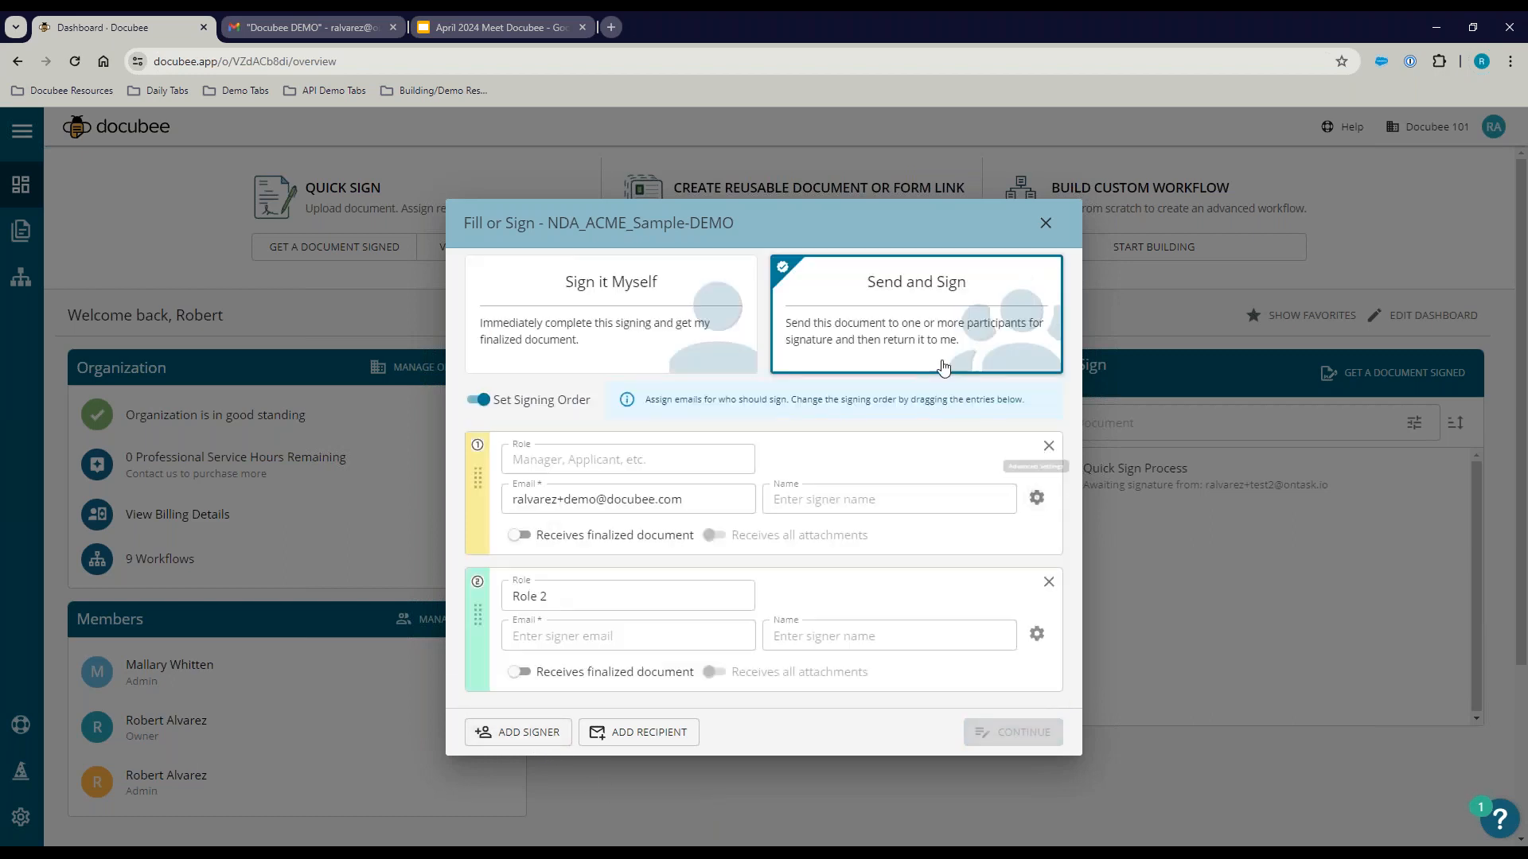
pyautogui.moveTo(484, 636)
pyautogui.mouseDown()
pyautogui.moveTo(456, 566)
pyautogui.moveTo(478, 650)
pyautogui.mouseUp()
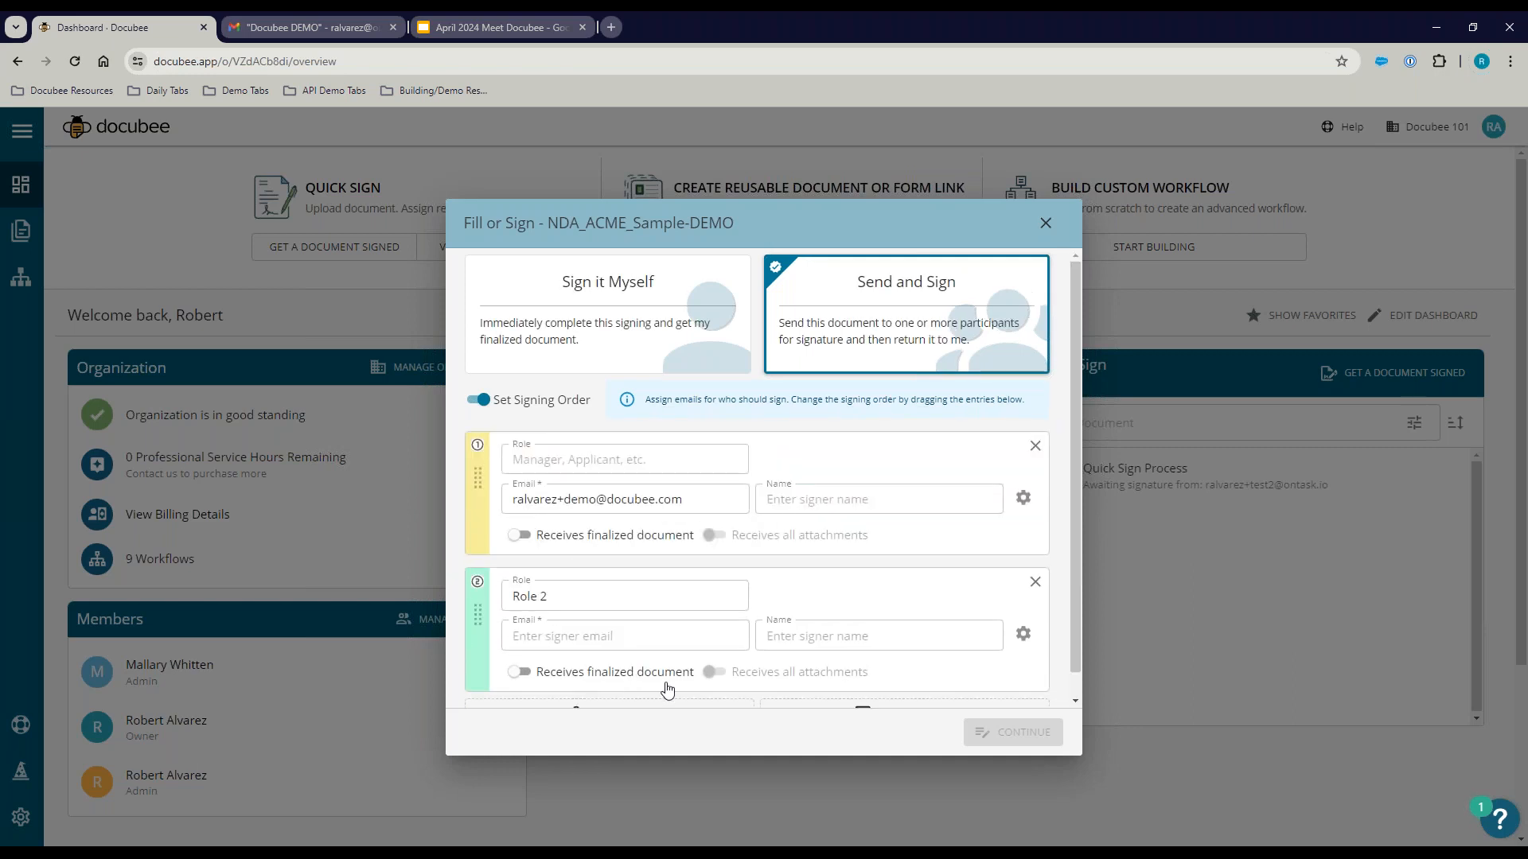
pyautogui.scroll(-1, 665, 692)
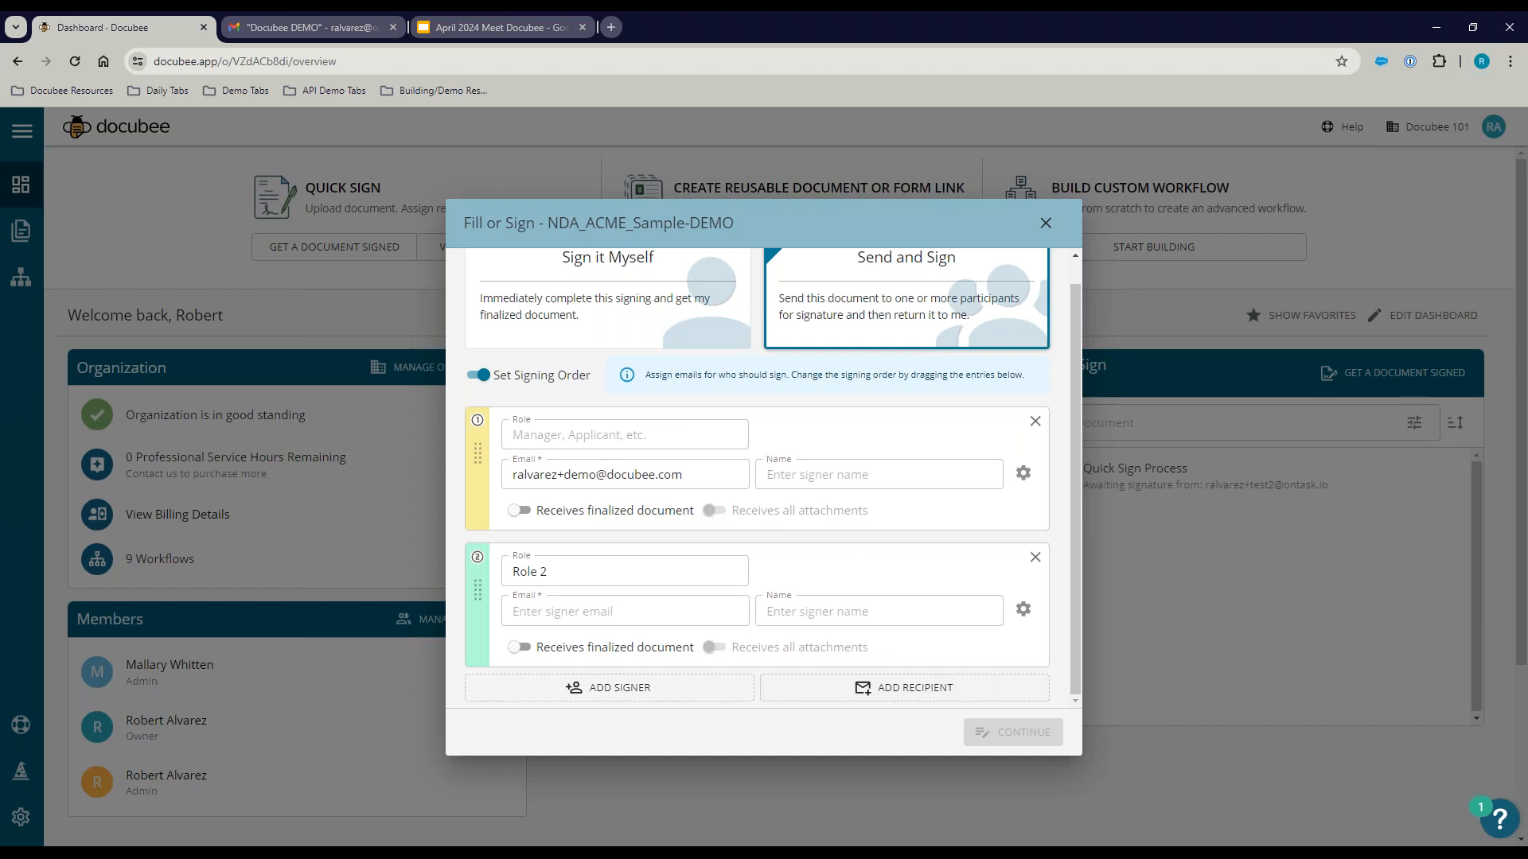
pyautogui.click(1035, 557)
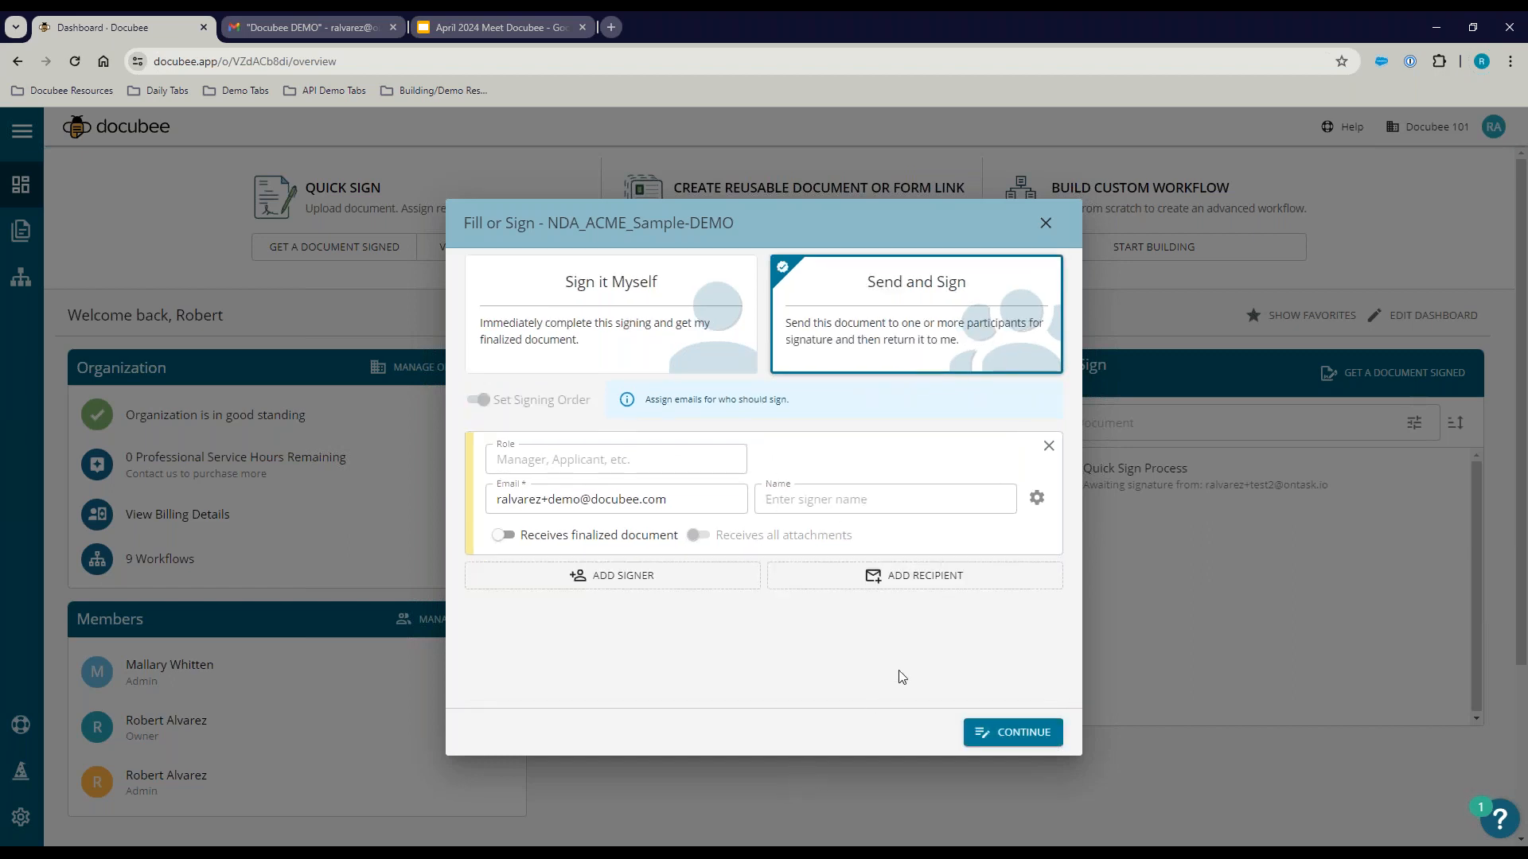
pyautogui.click(1005, 733)
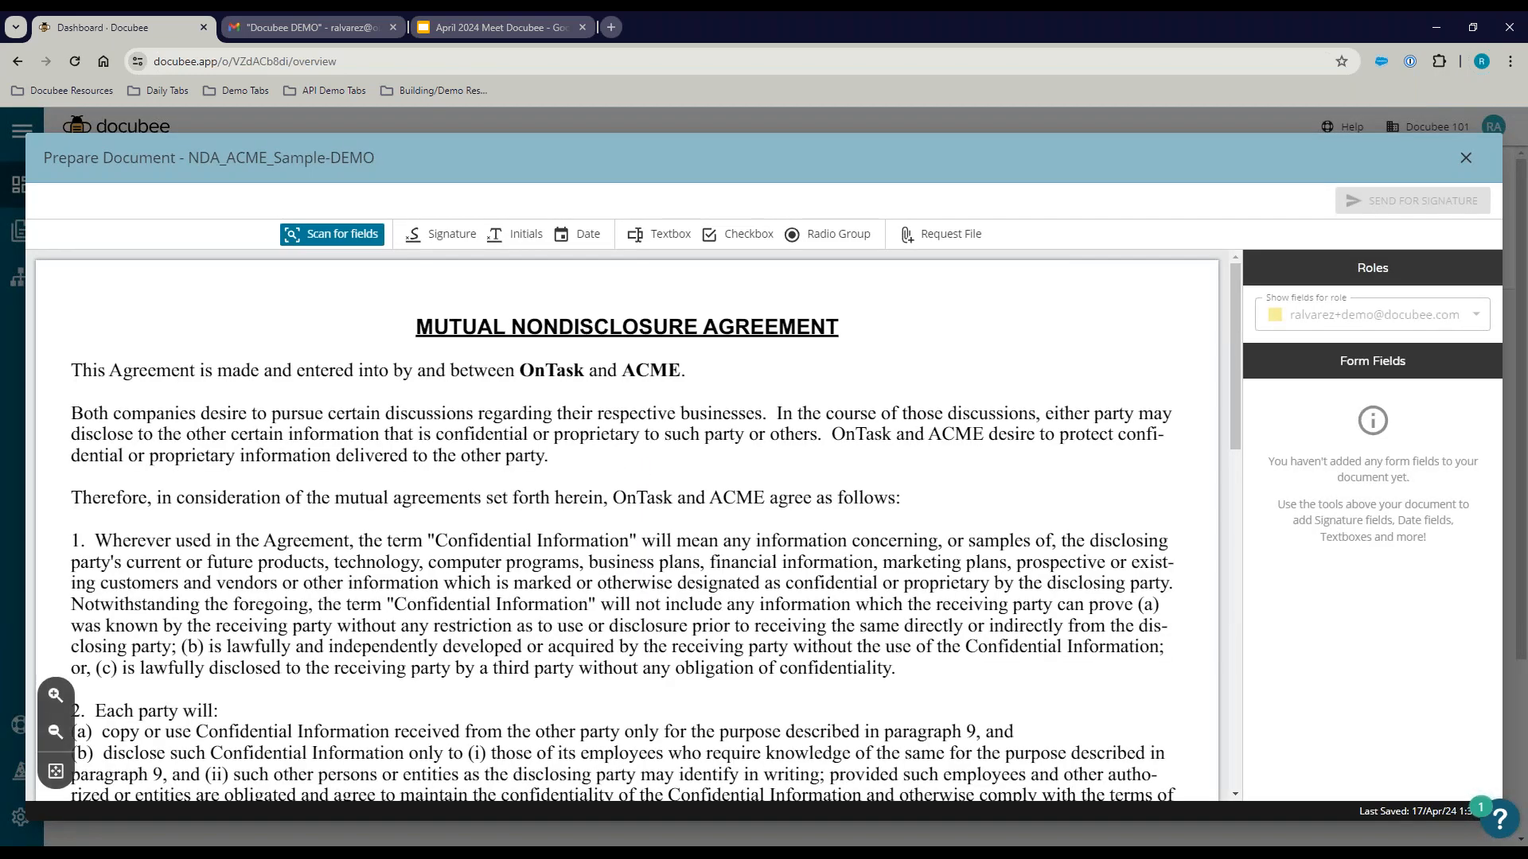
# Step: Place a signature field on Acme Corporation's Signature line, keeping its assigned signer
pyautogui.scroll(-15, 616, 581)
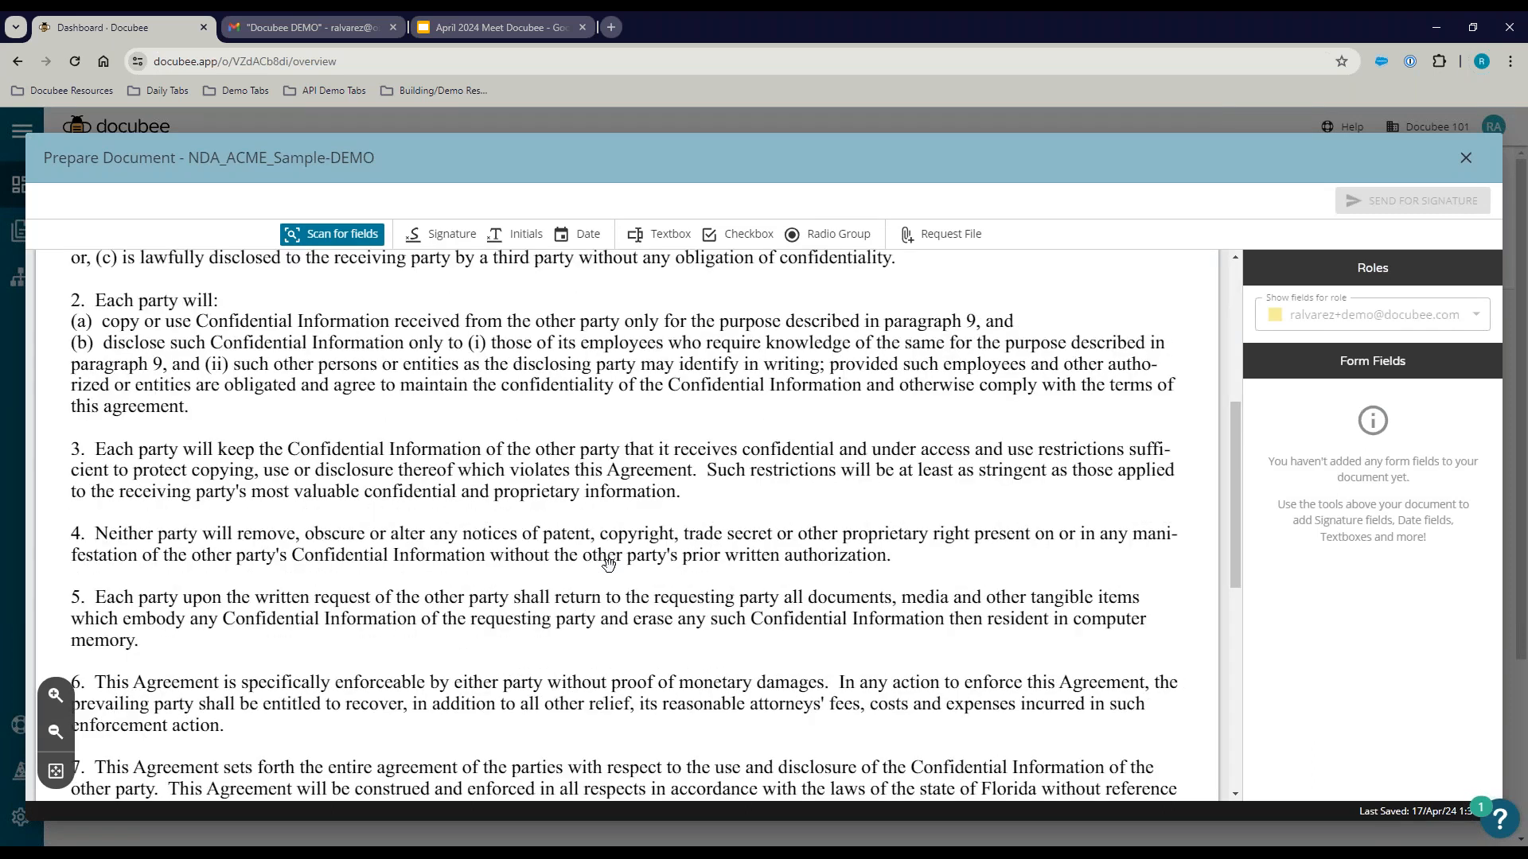
pyautogui.scroll(5, 597, 510)
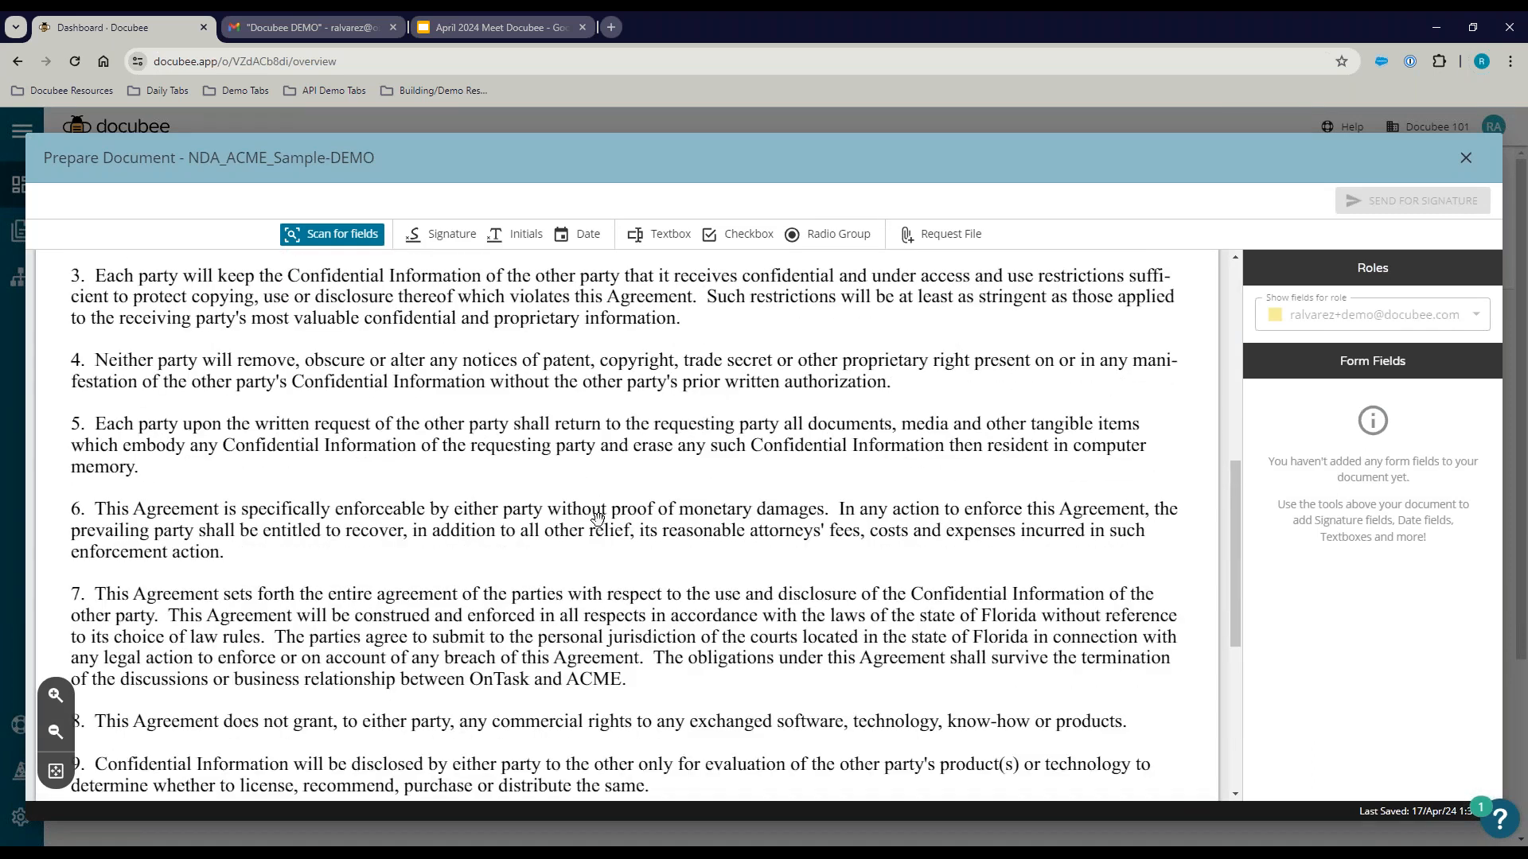
pyautogui.scroll(4, 598, 525)
pyautogui.scroll(-9, 595, 519)
pyautogui.scroll(5, 521, 461)
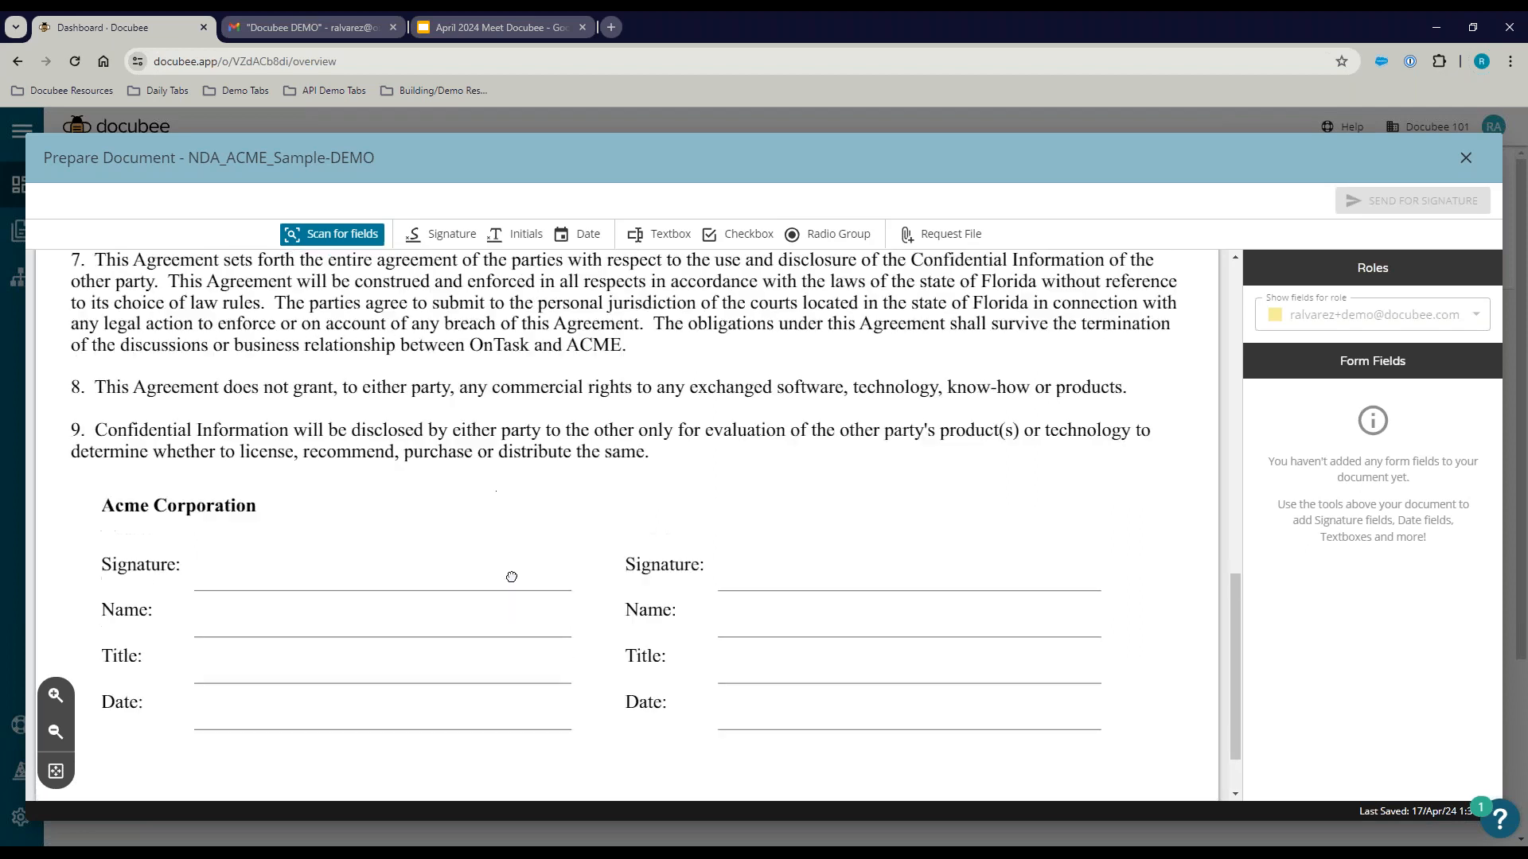
pyautogui.scroll(1, 558, 451)
pyautogui.scroll(-5, 569, 451)
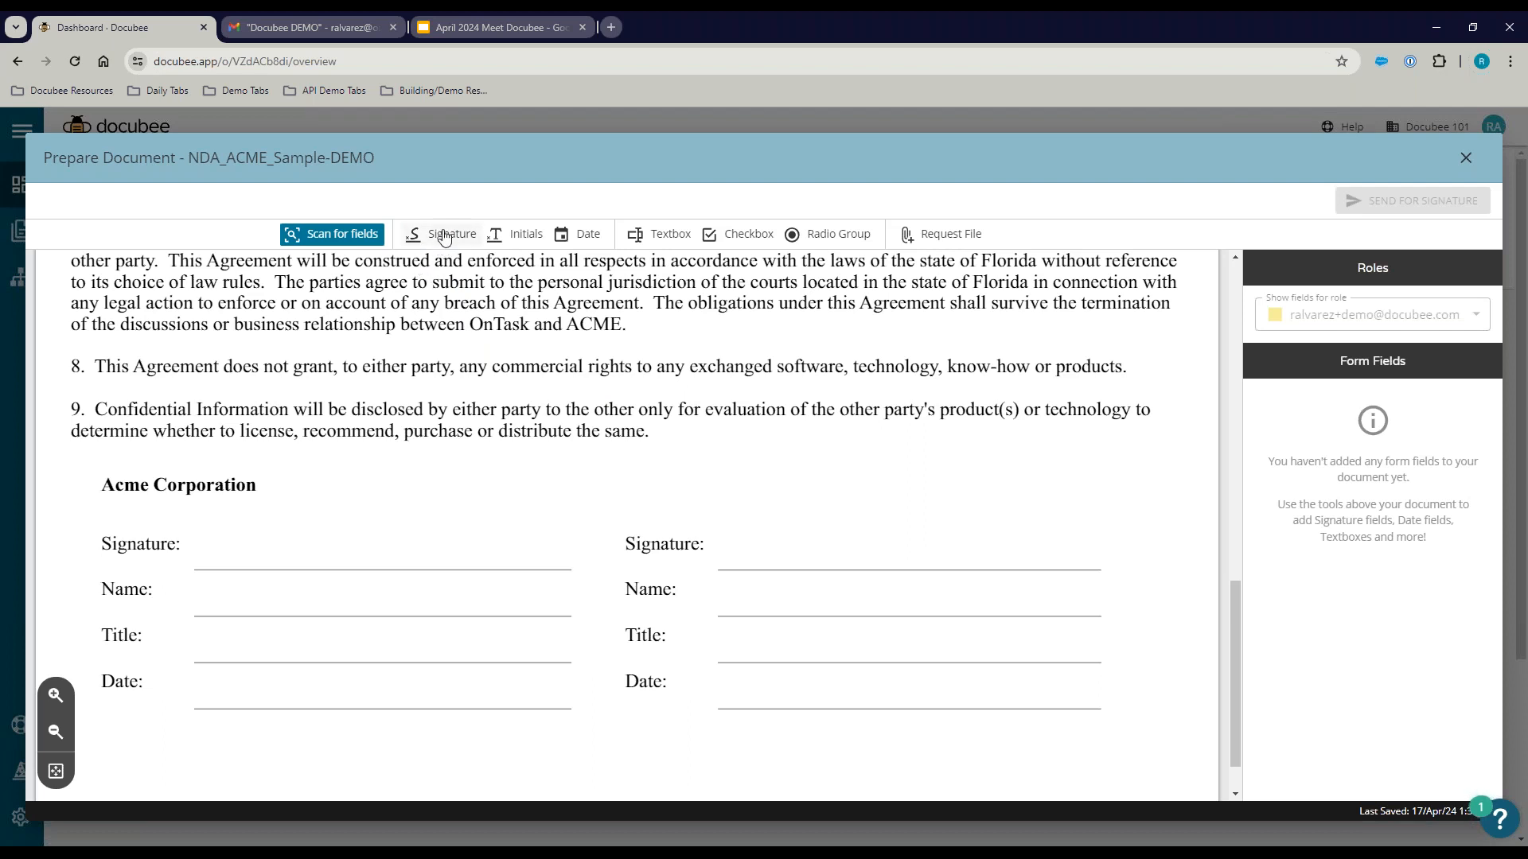
pyautogui.moveTo(444, 238)
pyautogui.mouseDown()
pyautogui.moveTo(375, 518)
pyautogui.moveTo(346, 538)
pyautogui.mouseUp()
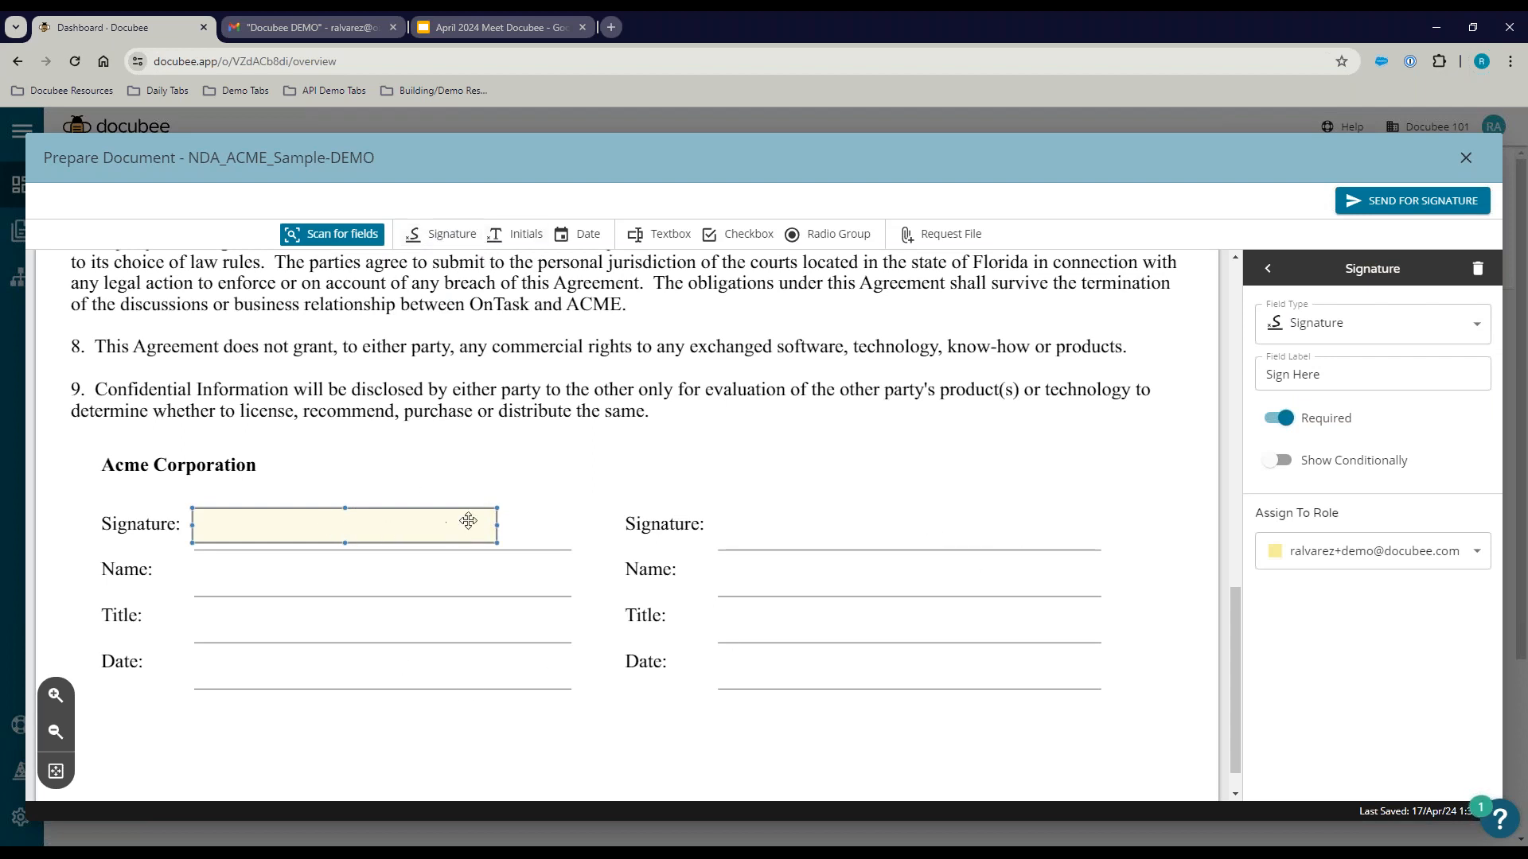
pyautogui.click(1332, 560)
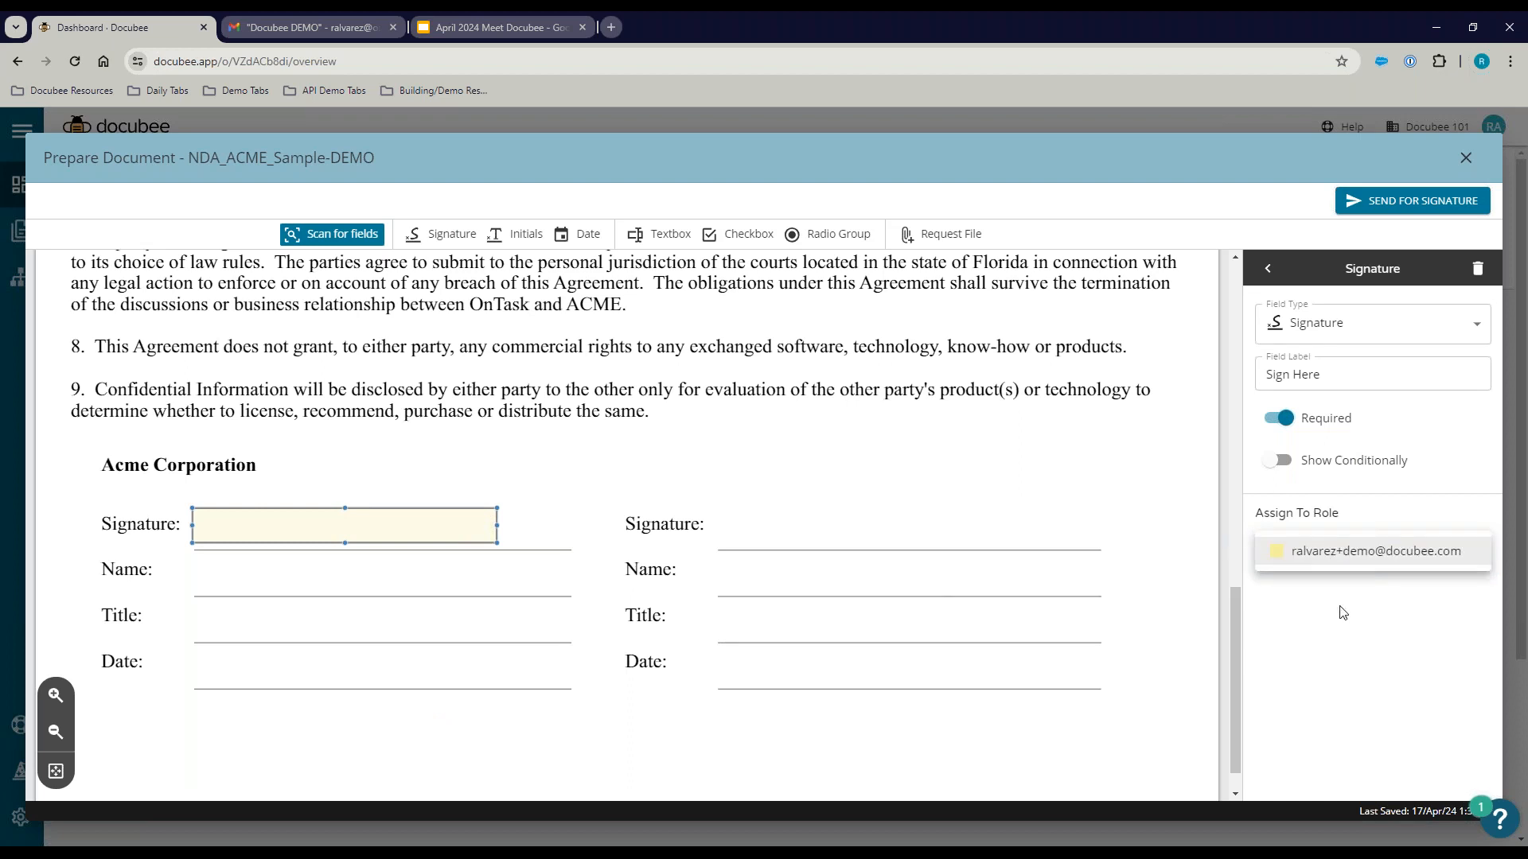
pyautogui.click(403, 516)
pyautogui.moveTo(382, 519); pyautogui.dragTo(387, 521)
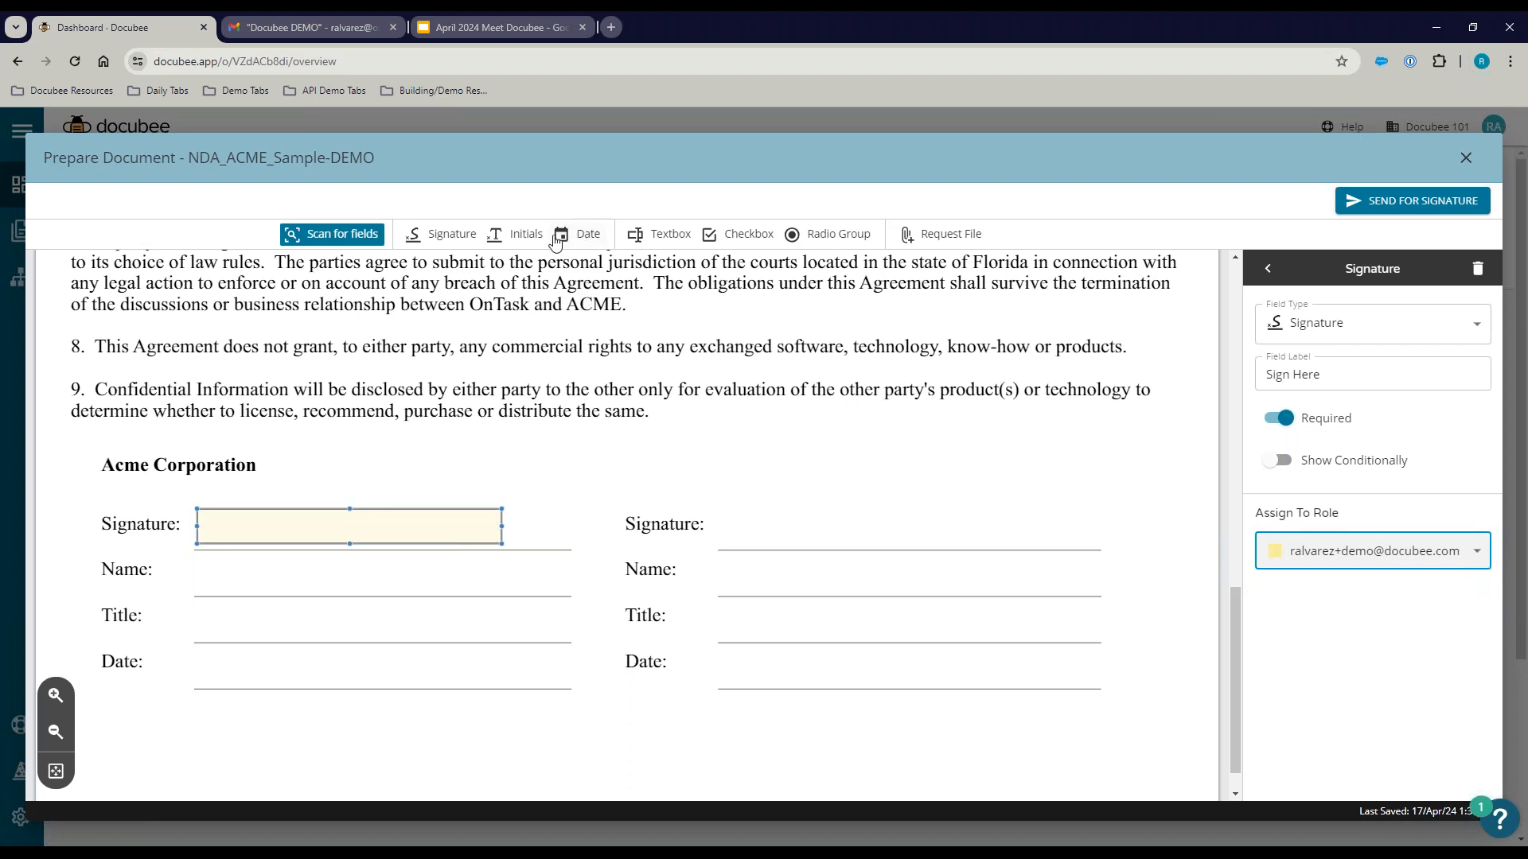
# Step: Add a read-only Date field on Acme's Date line, prefilled with the date acted upon
pyautogui.moveTo(577, 234); pyautogui.dragTo(347, 664)
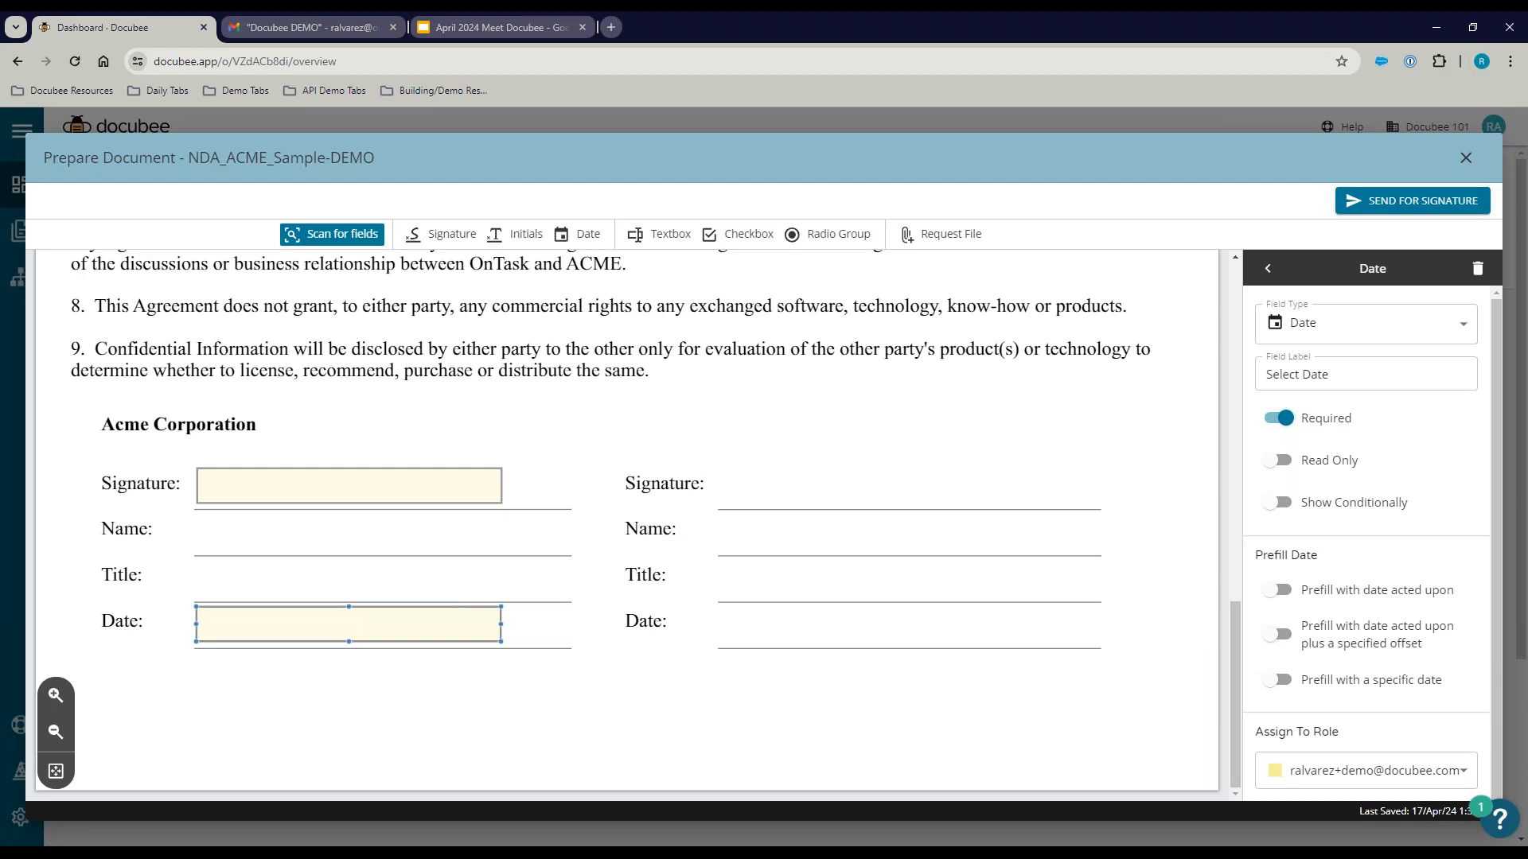
pyautogui.click(1278, 463)
pyautogui.click(1277, 591)
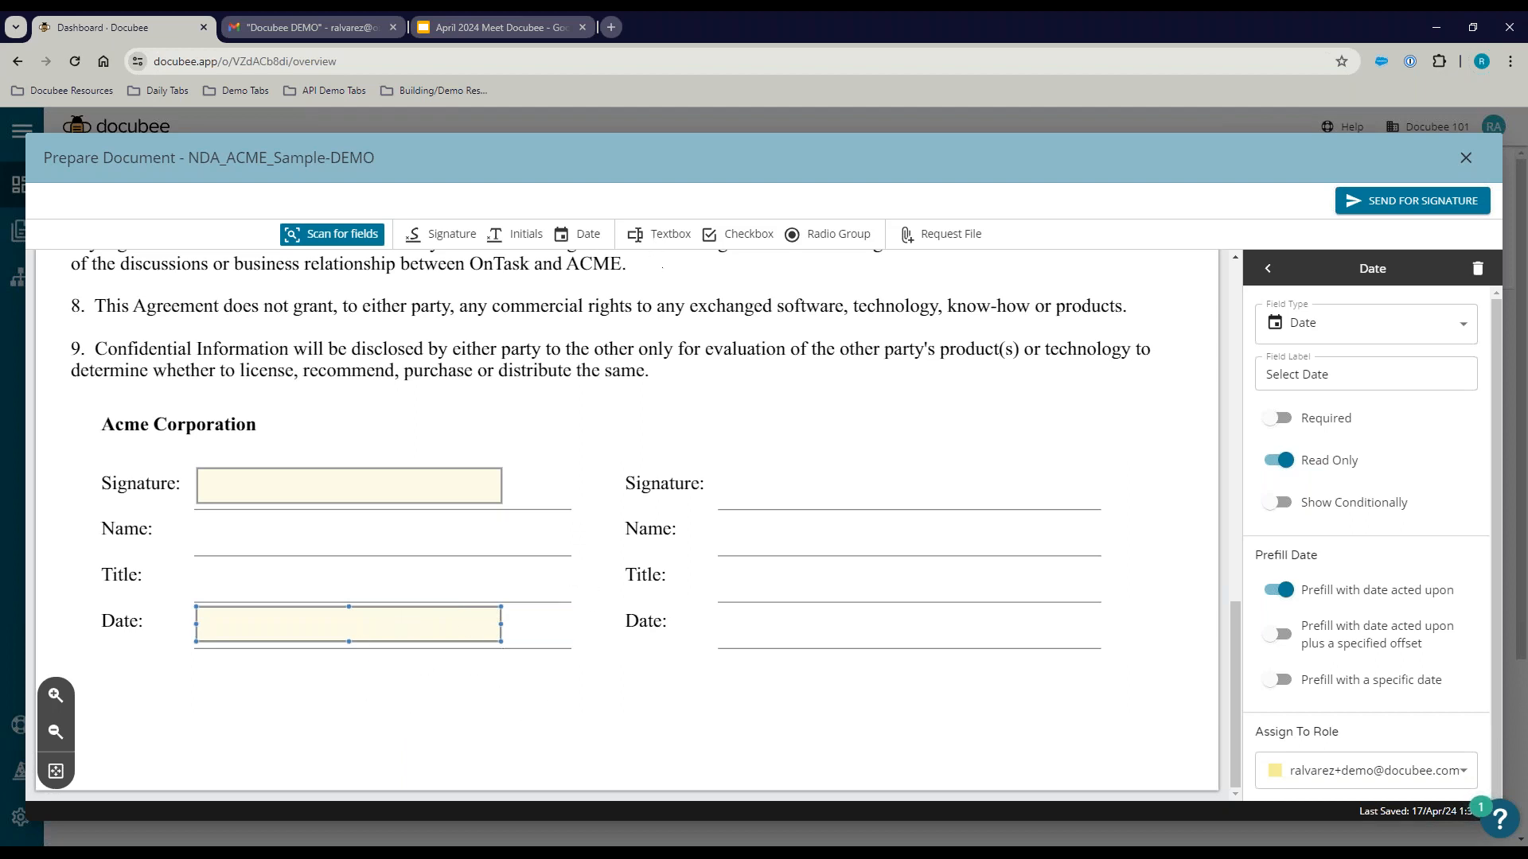
# Step: Add a text field on Acme's Name line and make it not required
pyautogui.click(655, 236)
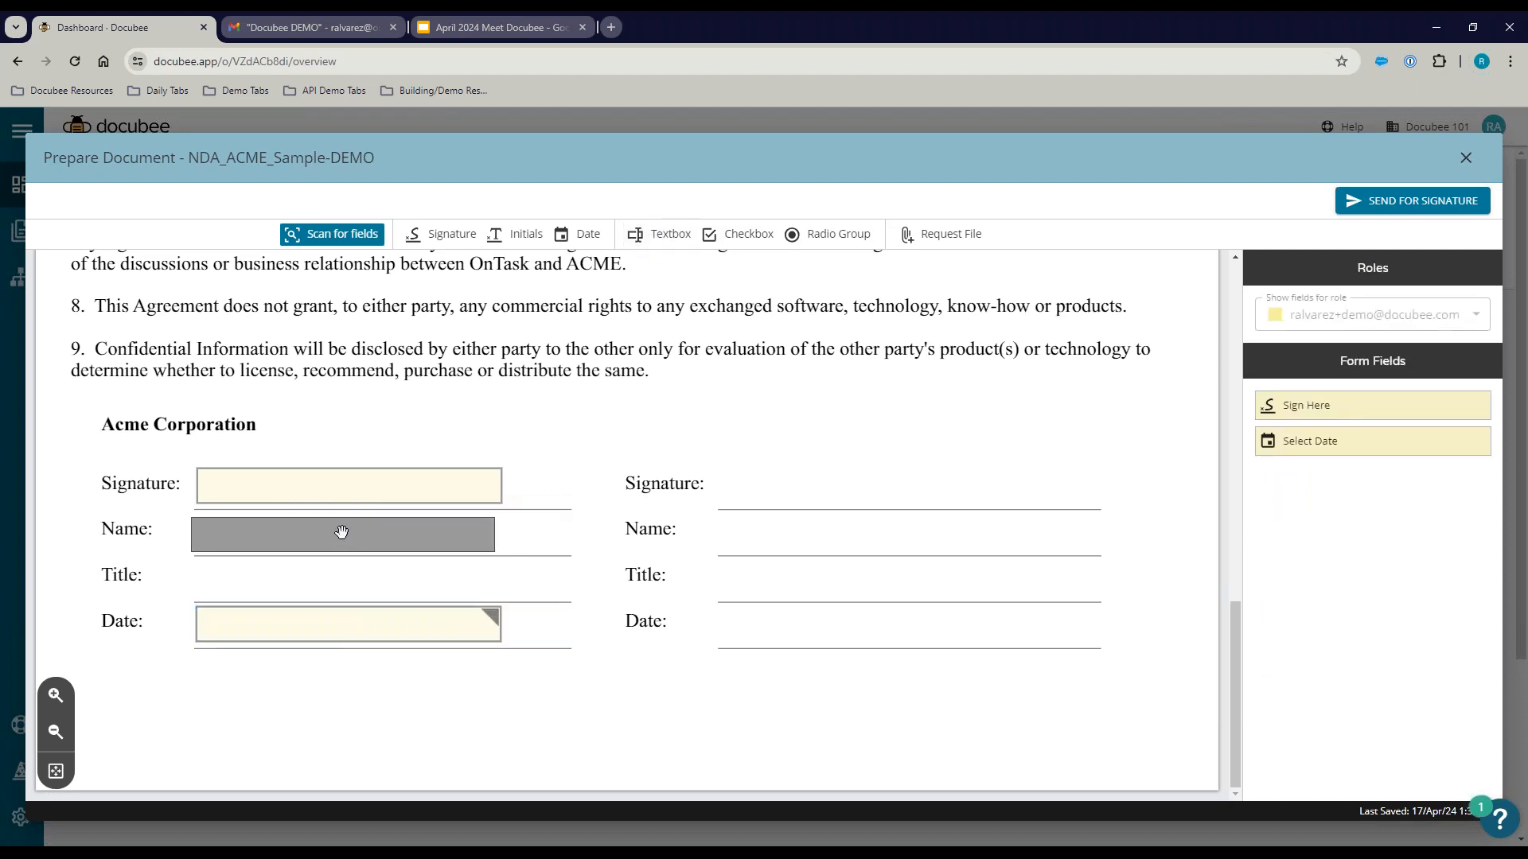
pyautogui.click(345, 534)
pyautogui.click(348, 535)
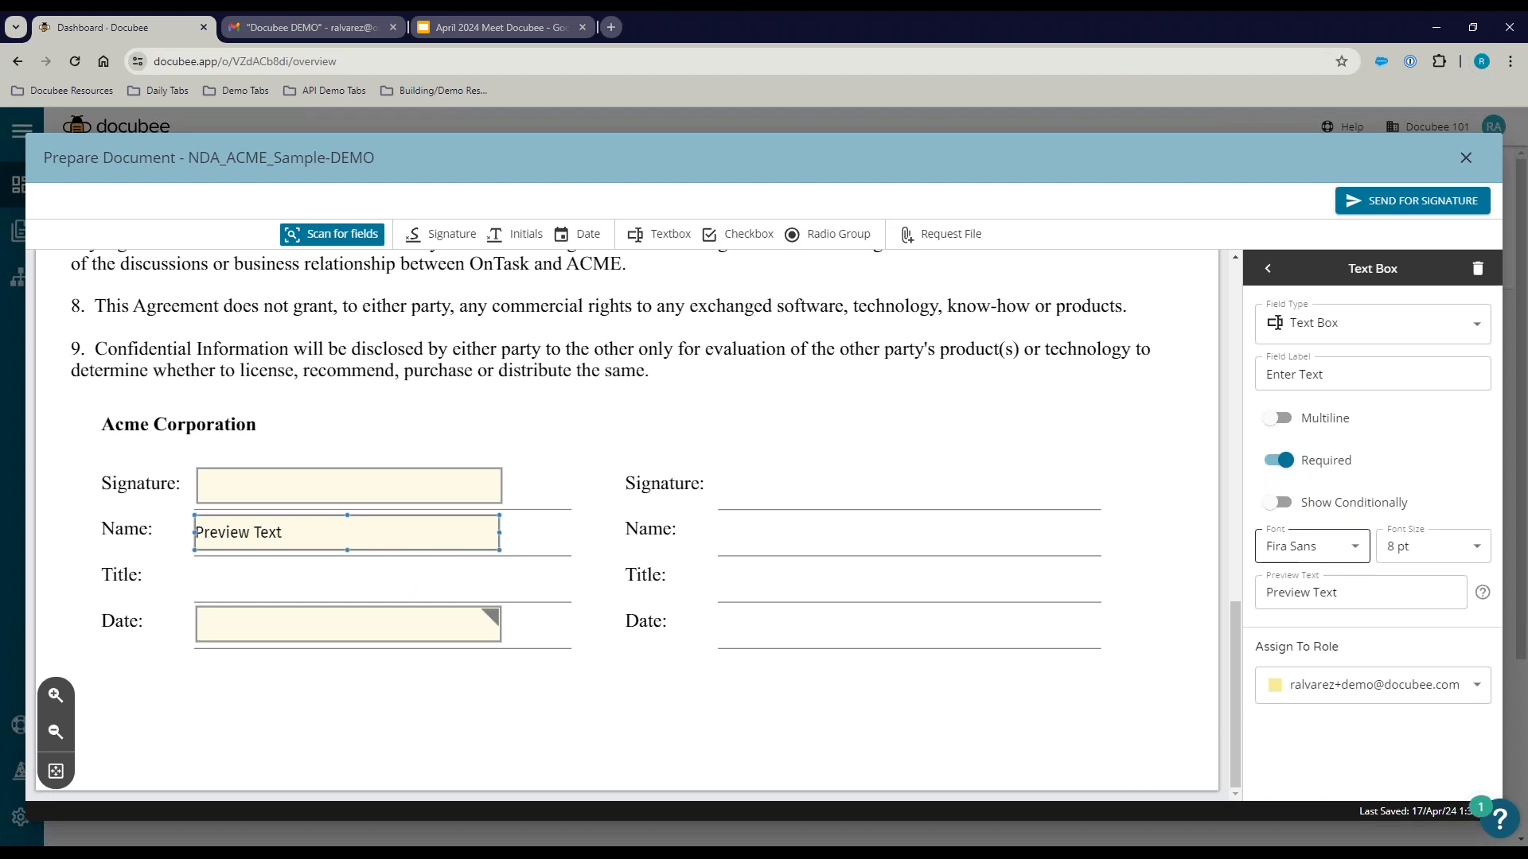
pyautogui.click(1276, 465)
# Step: Send the NDA now after reviewing General Settings and Expiration, declining to save it as a template
pyautogui.click(1366, 209)
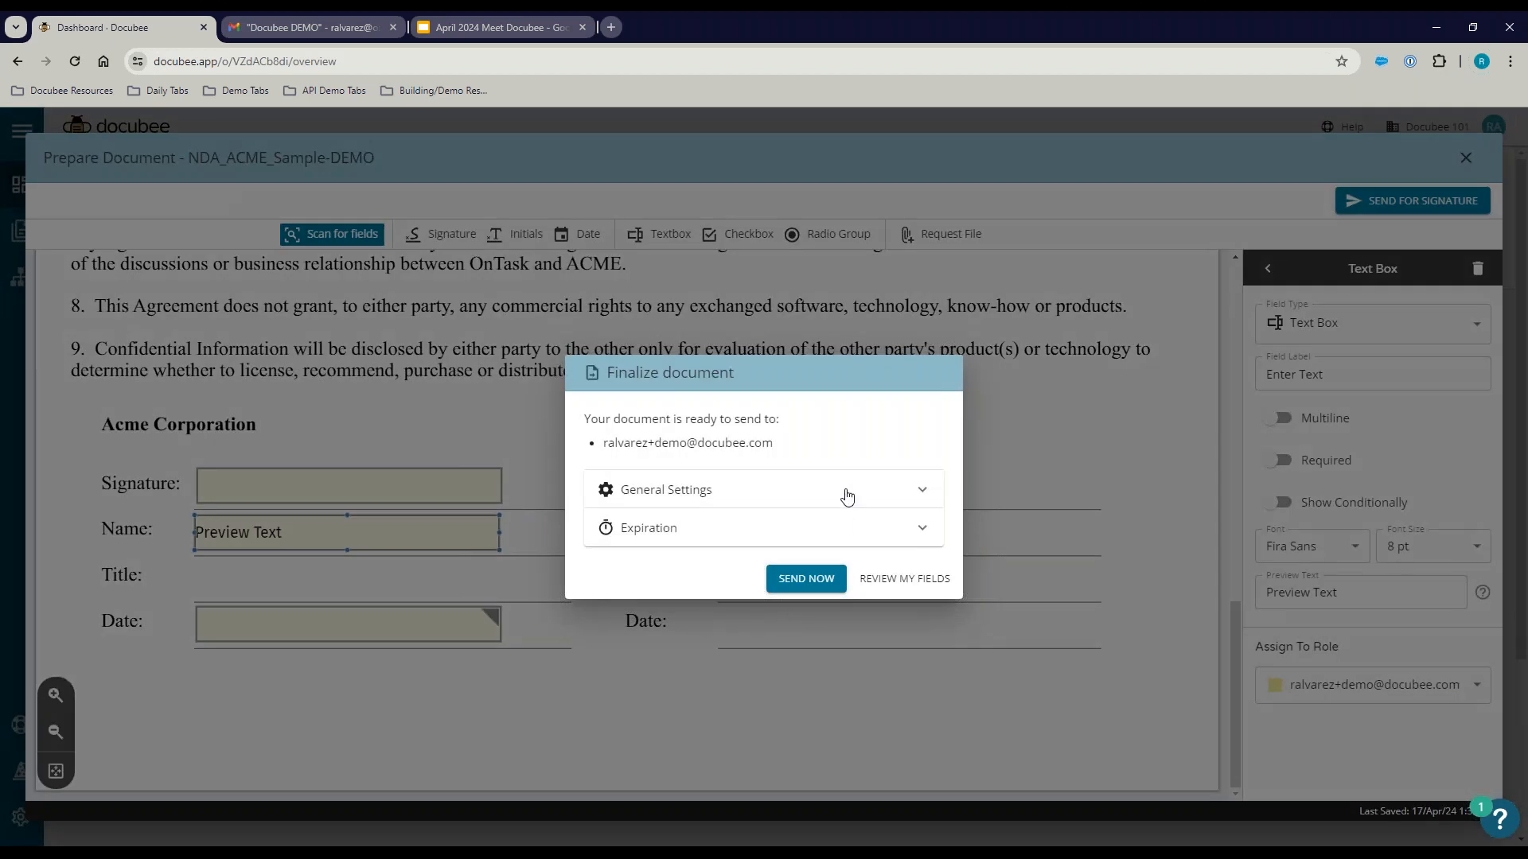
pyautogui.click(848, 495)
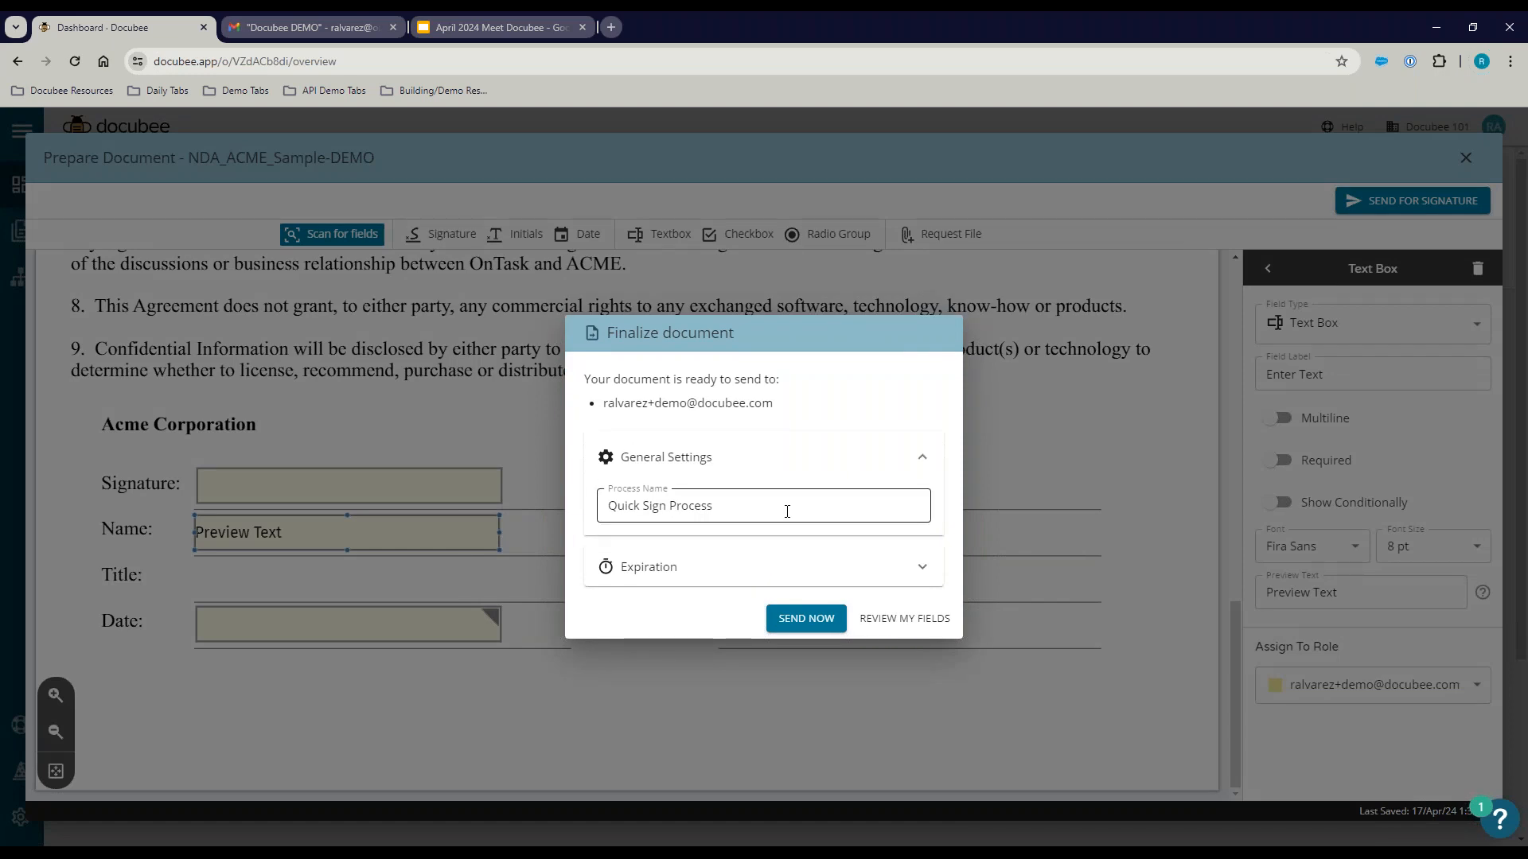
pyautogui.click(736, 566)
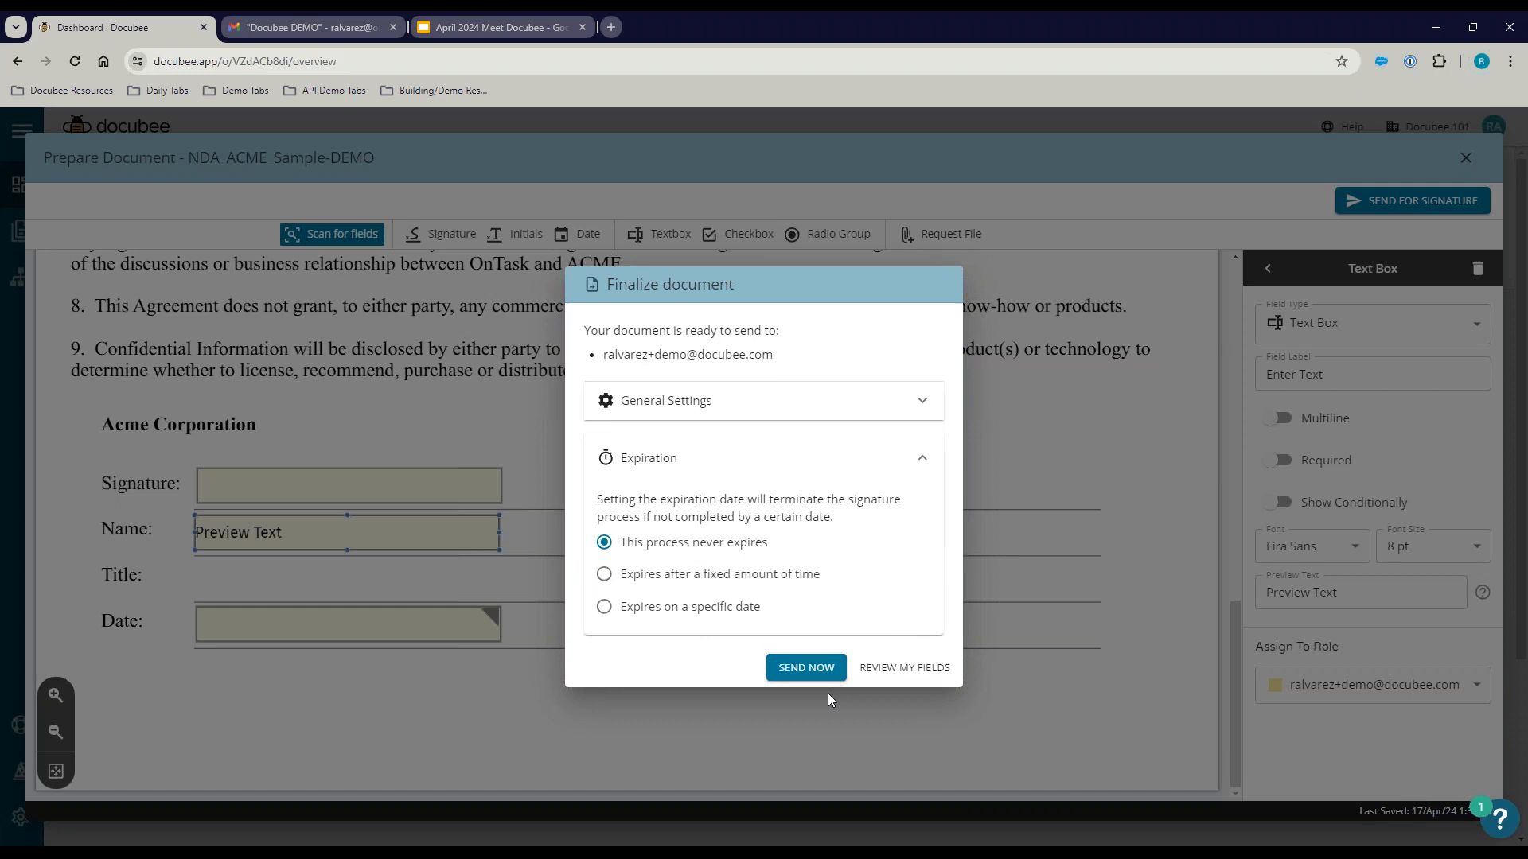
pyautogui.click(806, 668)
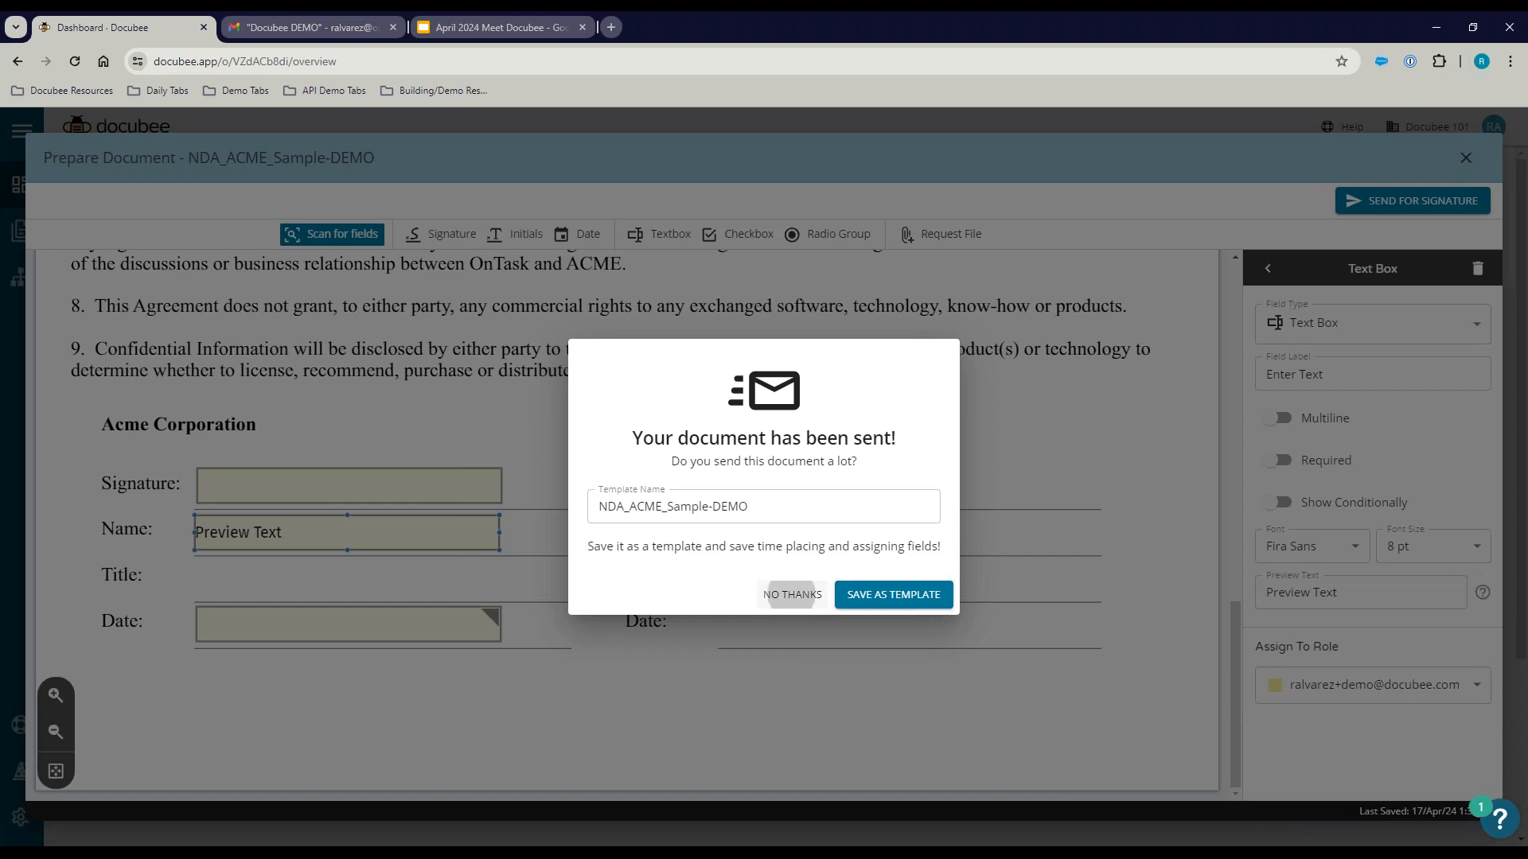
pyautogui.click(783, 594)
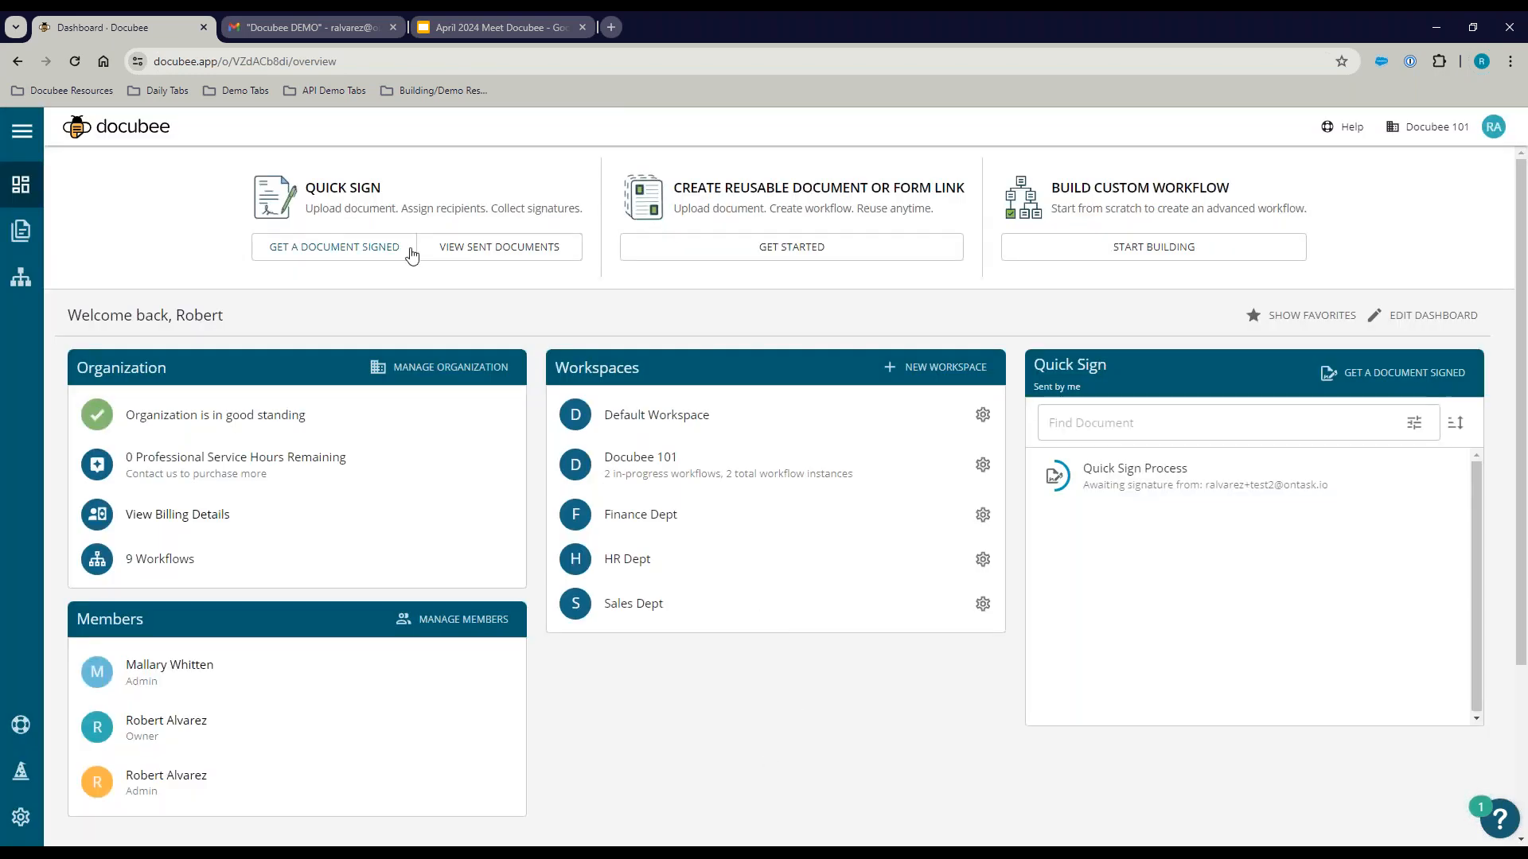
# Step: Refresh the Docubee DEMO label, open the Test email and launch REVIEW DOCUMENT
pyautogui.click(303, 27)
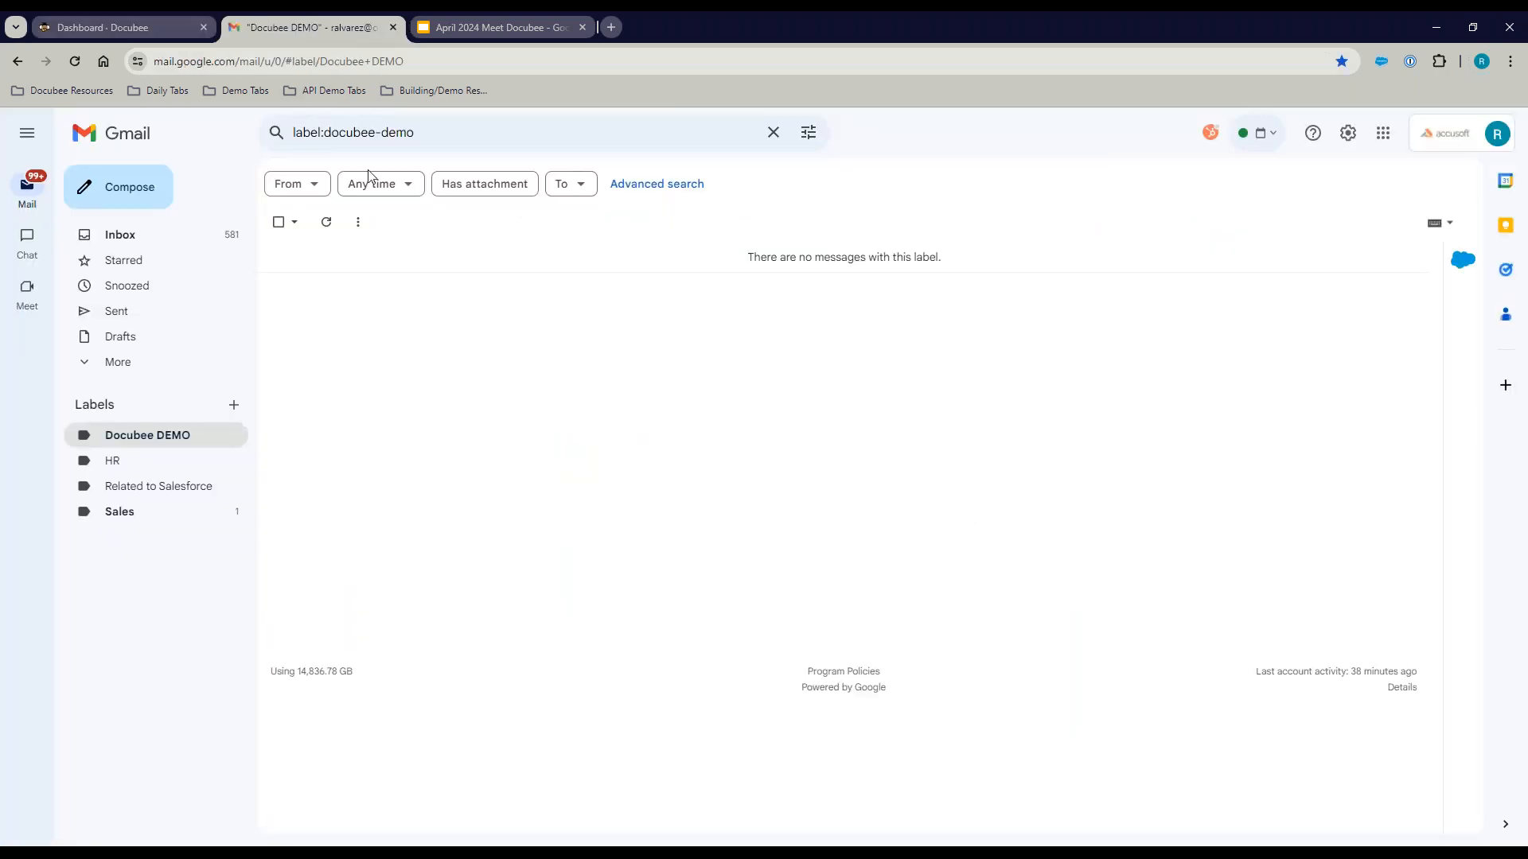
pyautogui.click(326, 228)
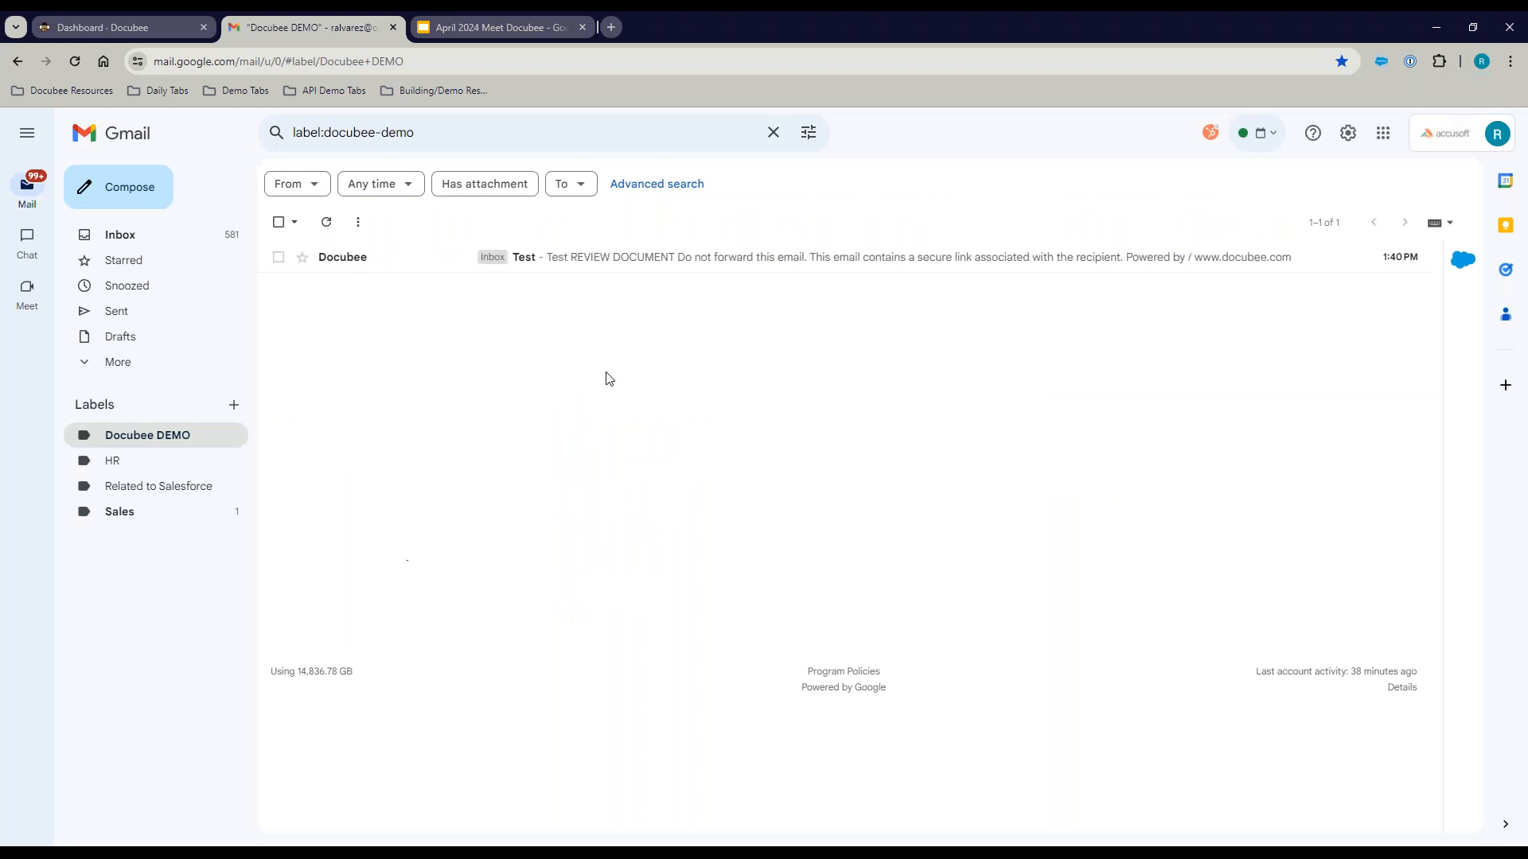
pyautogui.click(605, 269)
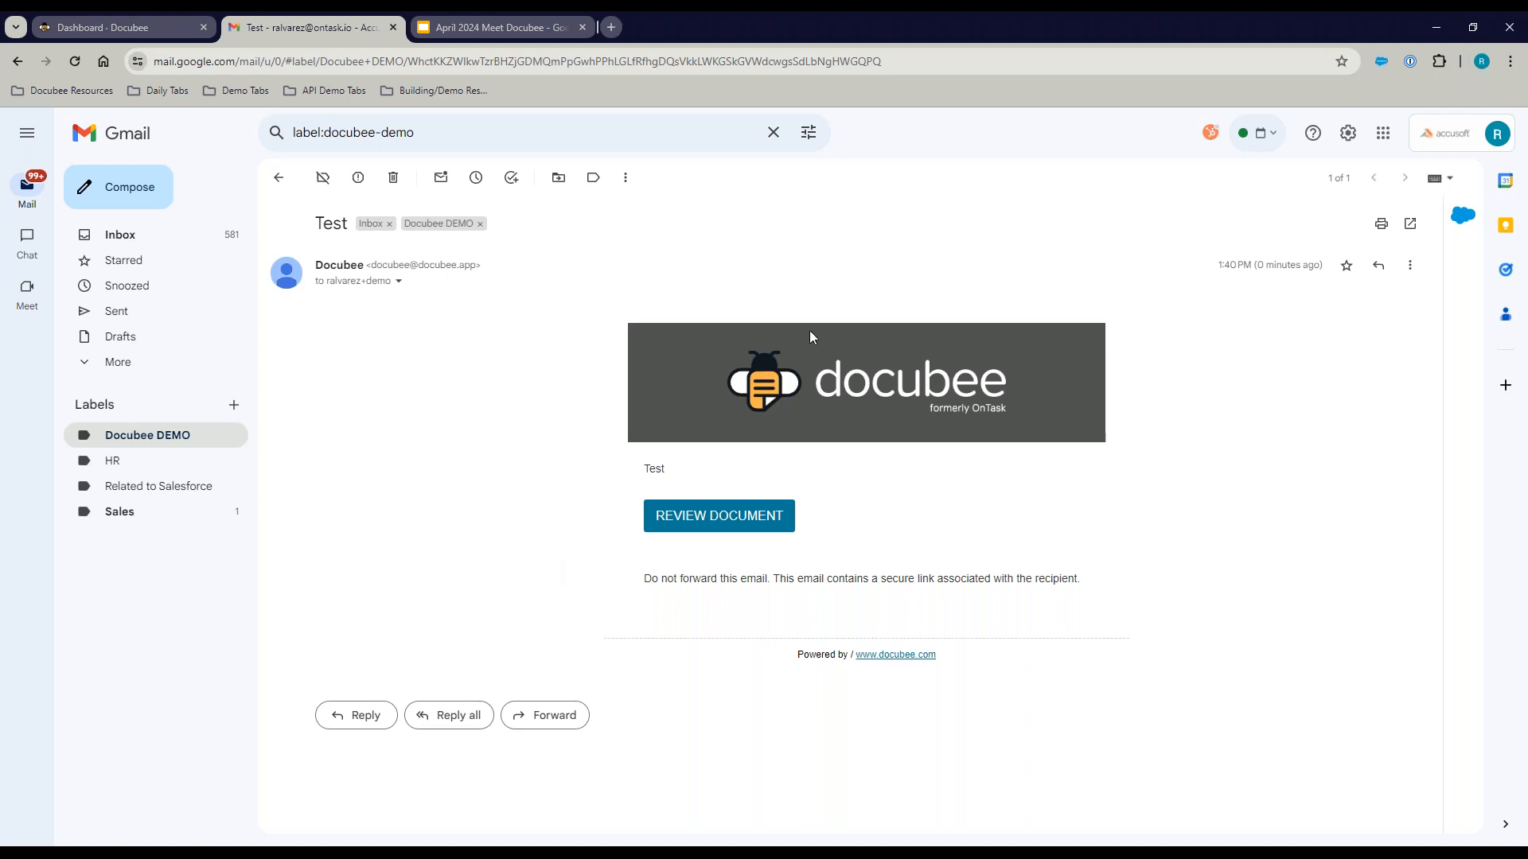
pyautogui.moveTo(484, 265); pyautogui.dragTo(315, 266)
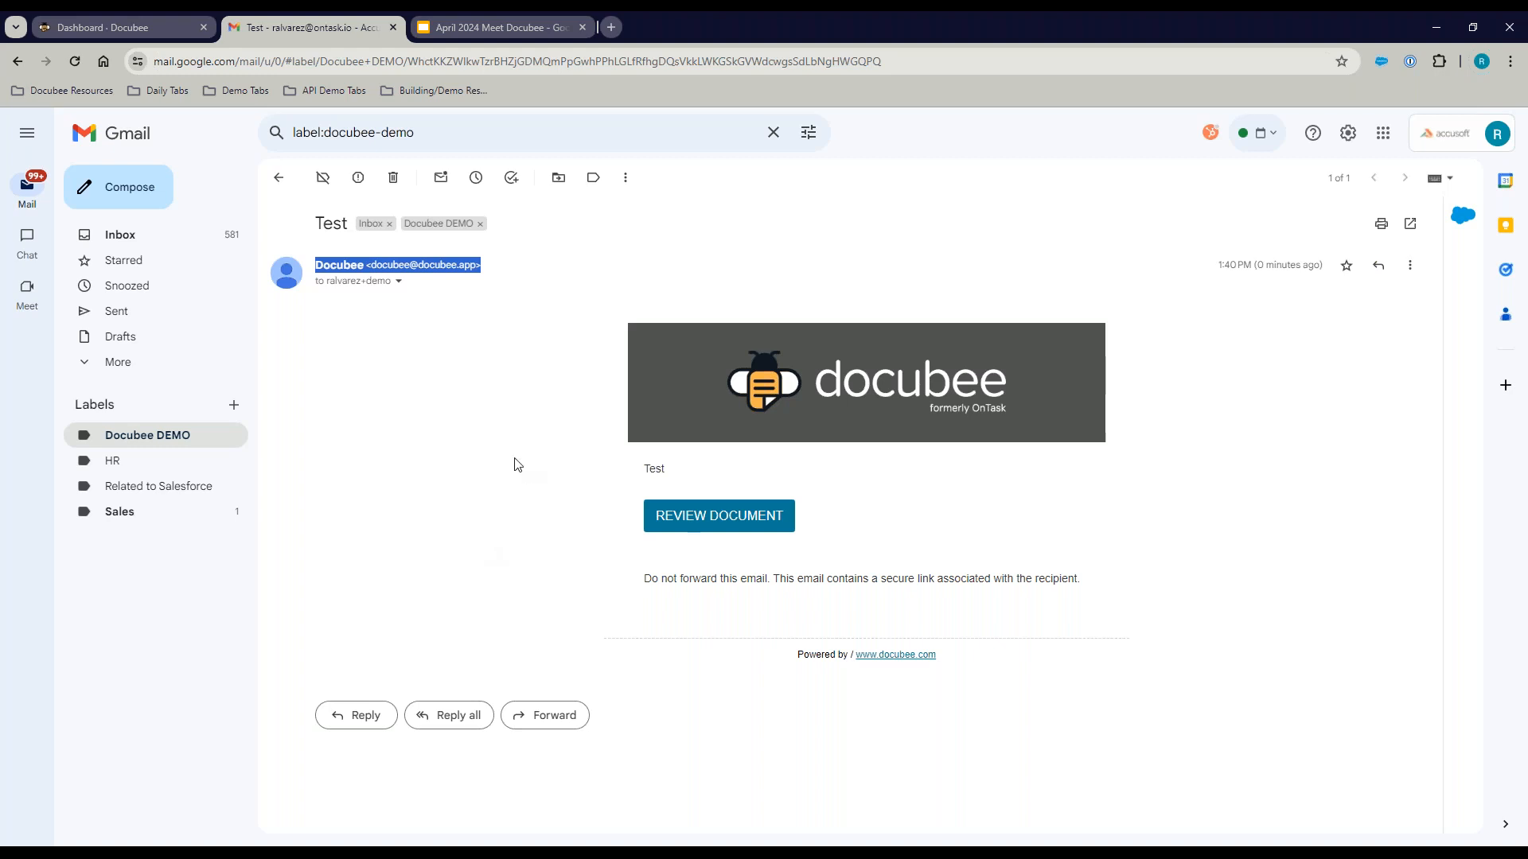
pyautogui.click(694, 522)
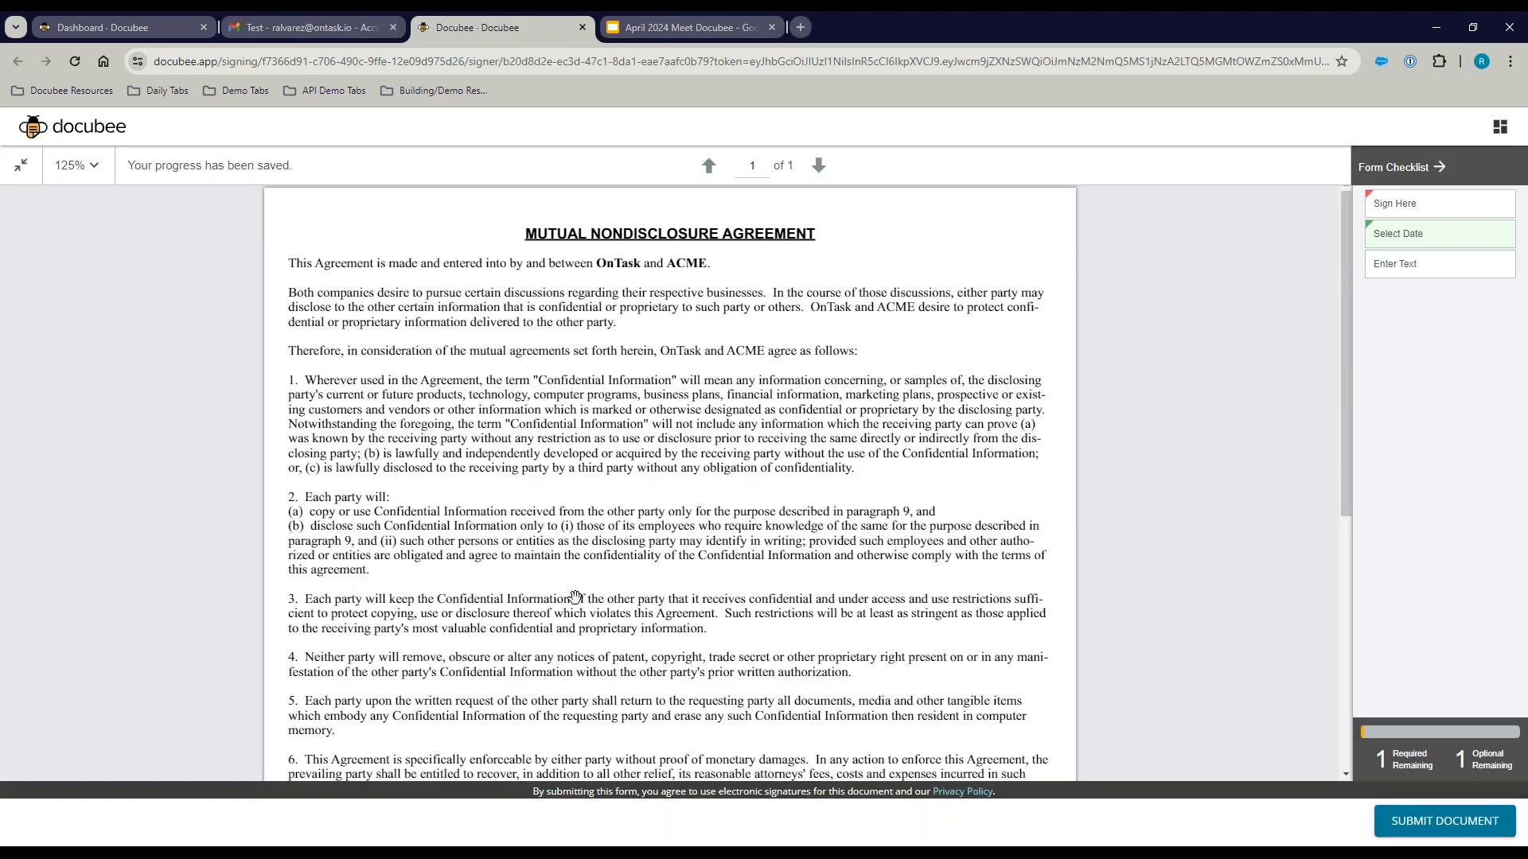
# Step: Scroll through the NDA to the signature block and attempt to submit it
pyautogui.moveTo(583, 646)
pyautogui.mouseDown()
pyautogui.moveTo(628, 365)
pyautogui.moveTo(633, 585)
pyautogui.mouseUp()
pyautogui.scroll(-5, 634, 585)
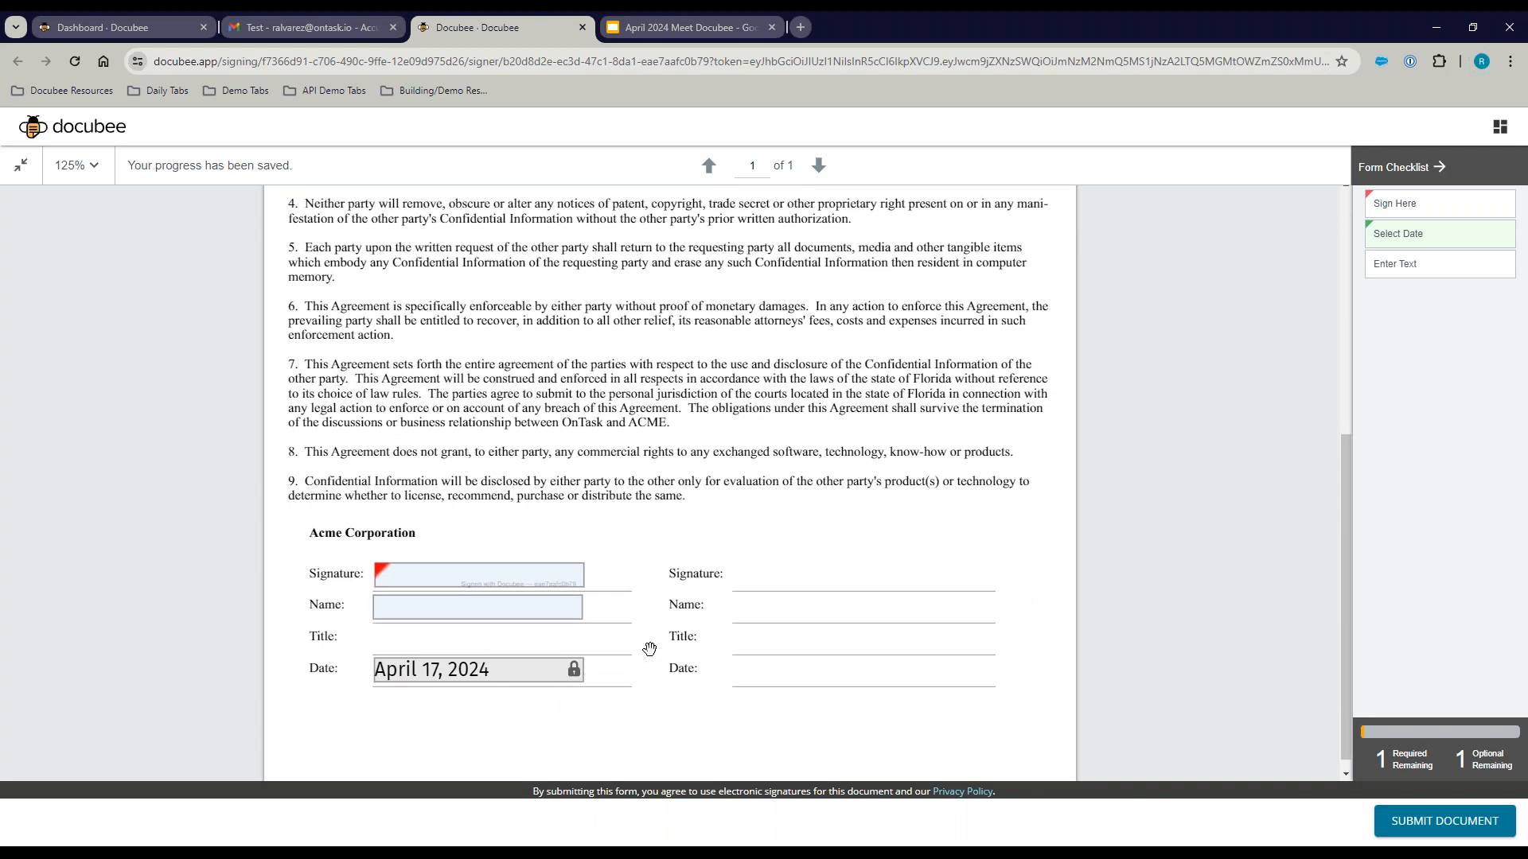
pyautogui.scroll(6, 739, 320)
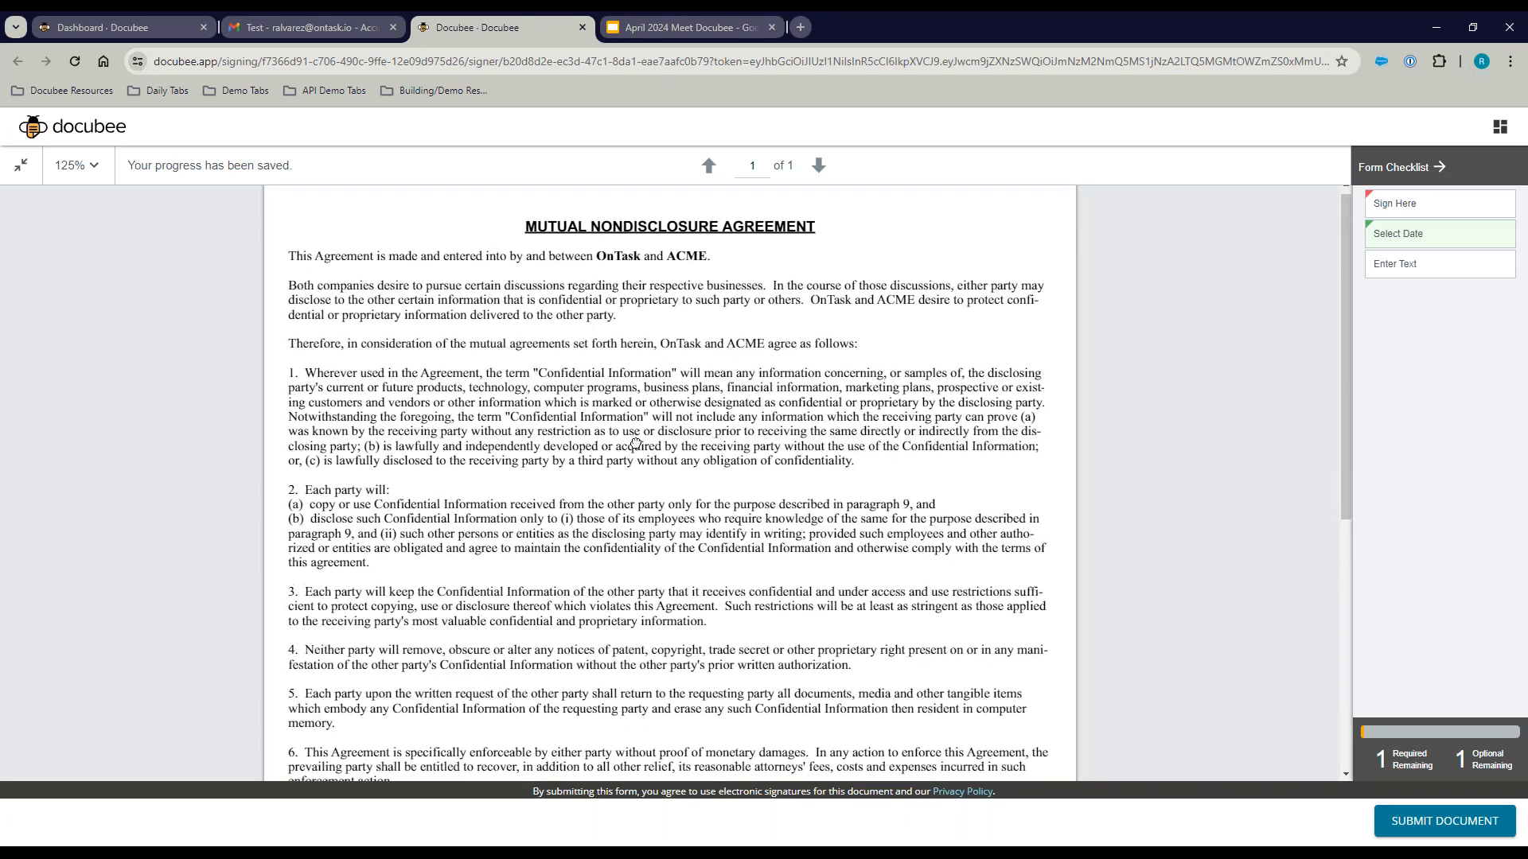
pyautogui.scroll(-1, 635, 443)
pyautogui.scroll(-5, 635, 437)
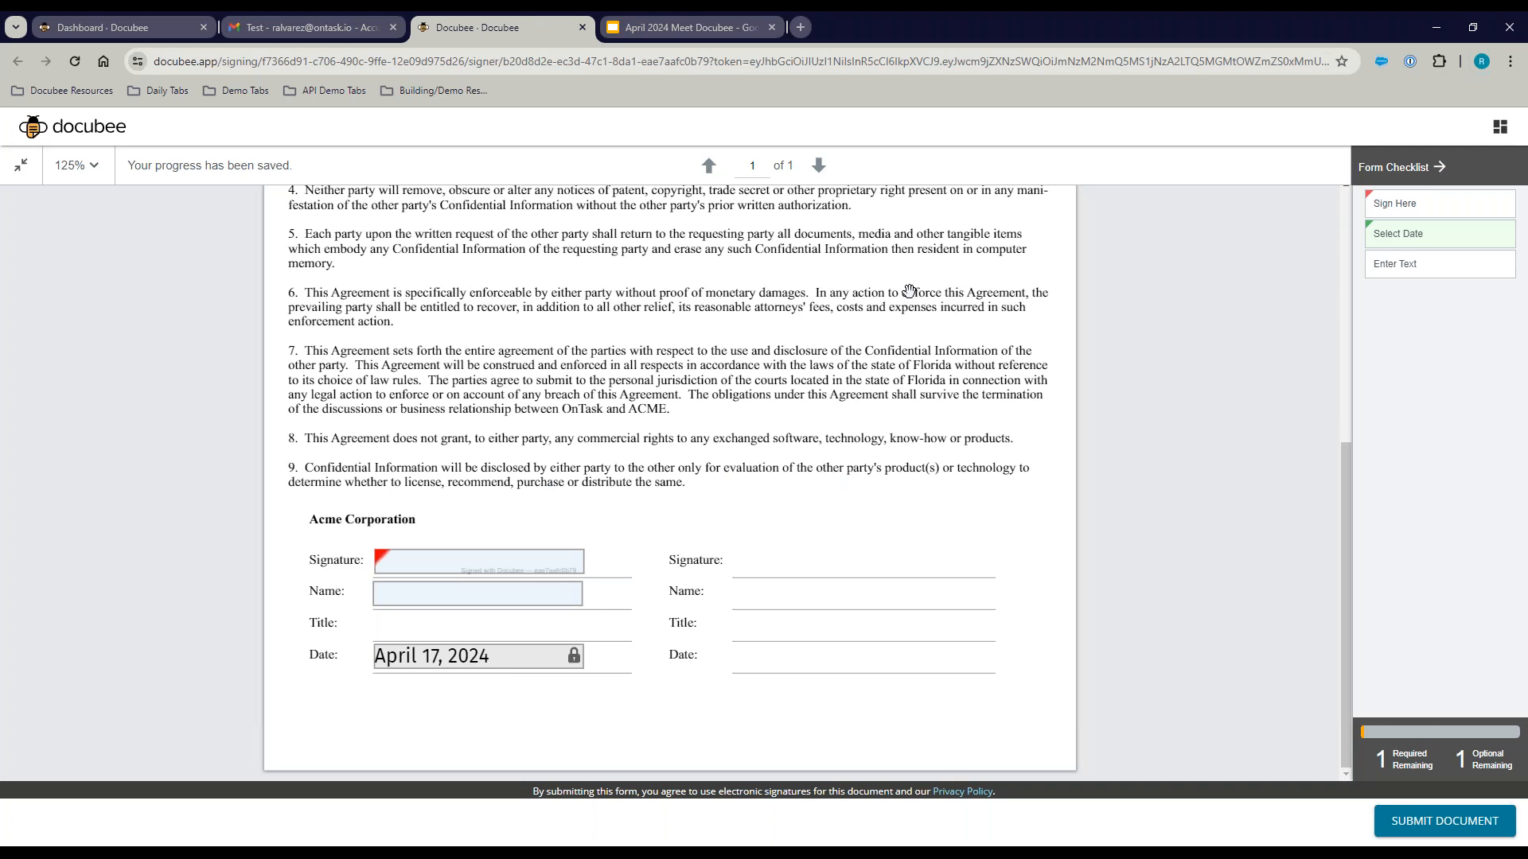
pyautogui.scroll(3, 900, 291)
pyautogui.scroll(1, 897, 554)
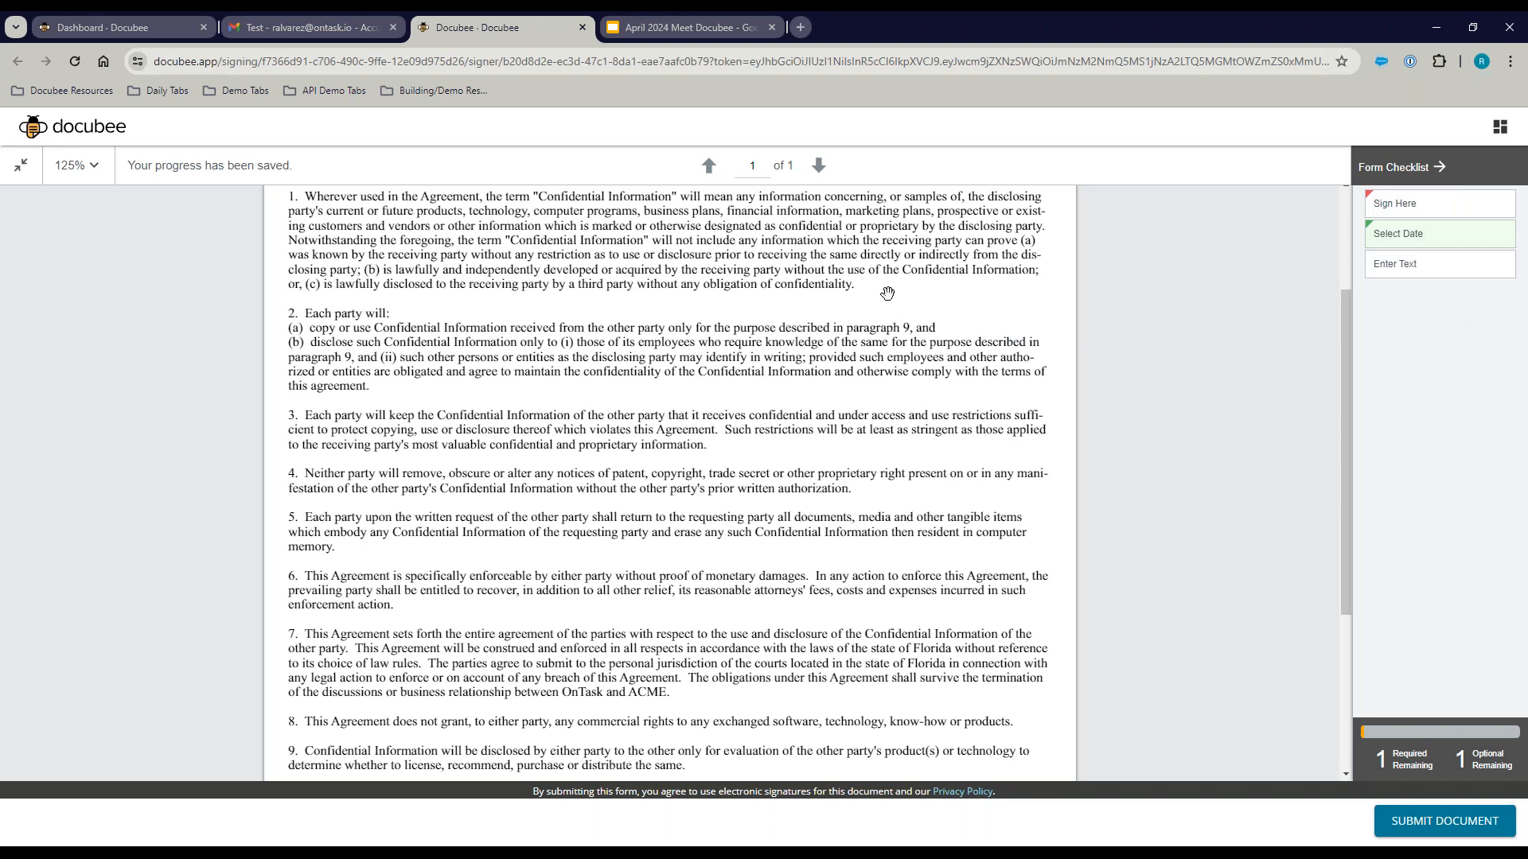
pyautogui.moveTo(887, 294); pyautogui.dragTo(870, 423)
pyautogui.scroll(-5, 829, 485)
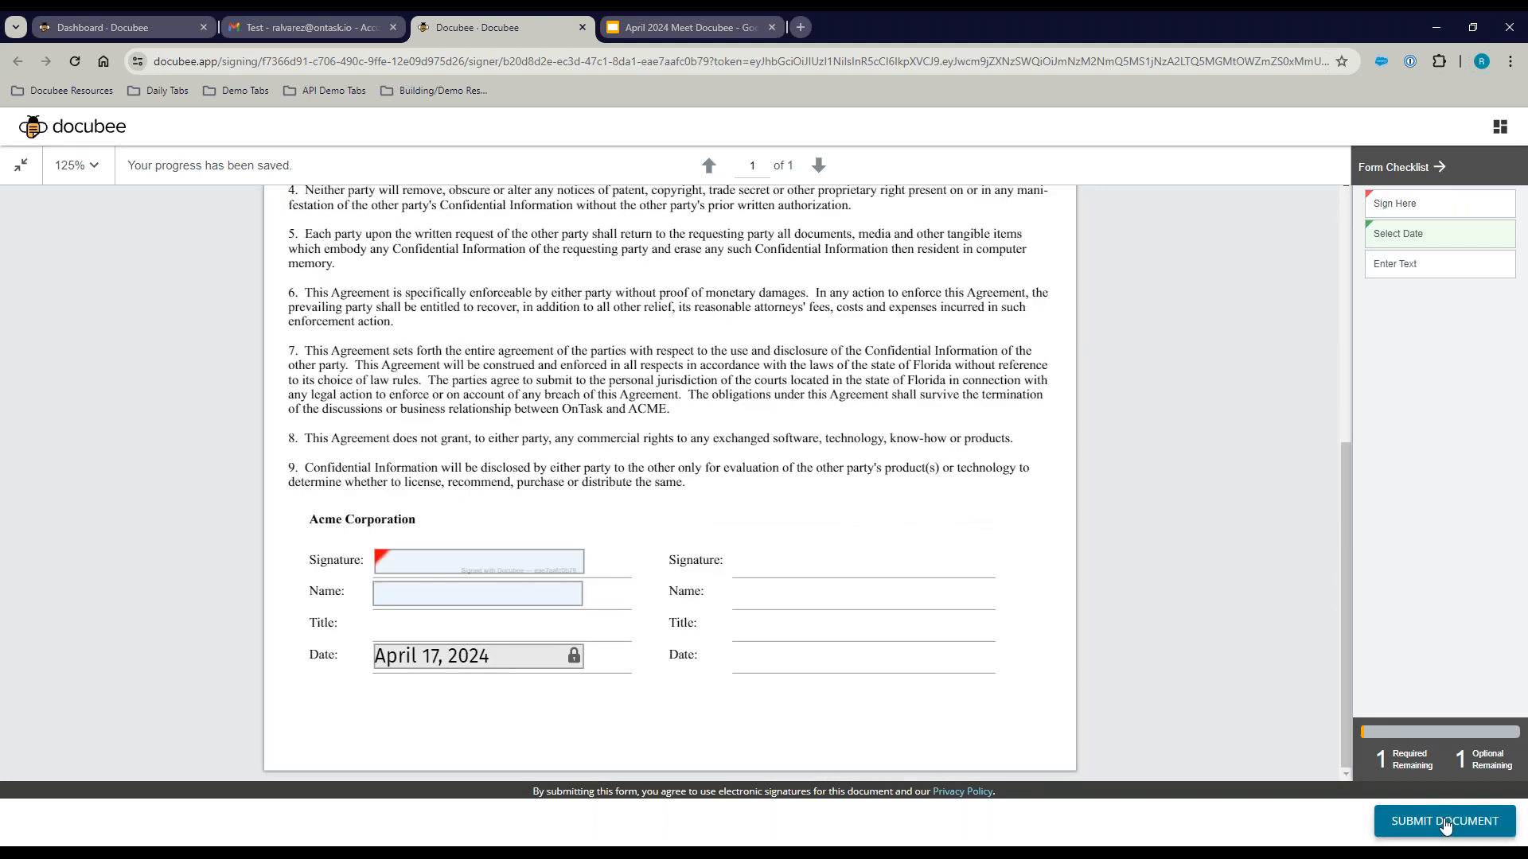
pyautogui.click(1446, 826)
# Step: Use the Form Checklist's Enter Text item to jump to the empty Name field
pyautogui.moveTo(1347, 568); pyautogui.dragTo(1347, 574)
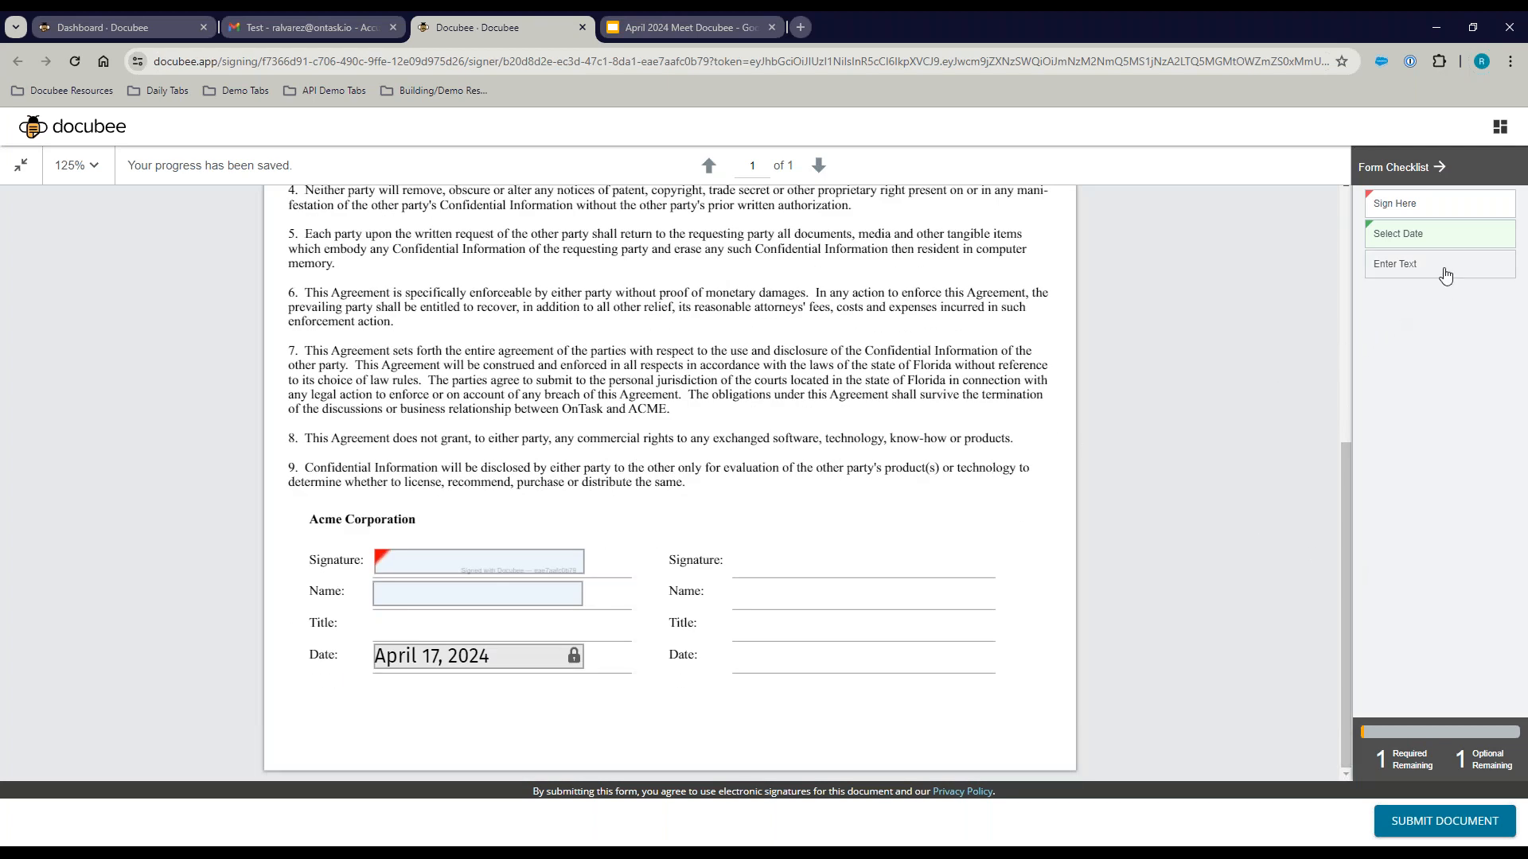
pyautogui.scroll(6, 805, 451)
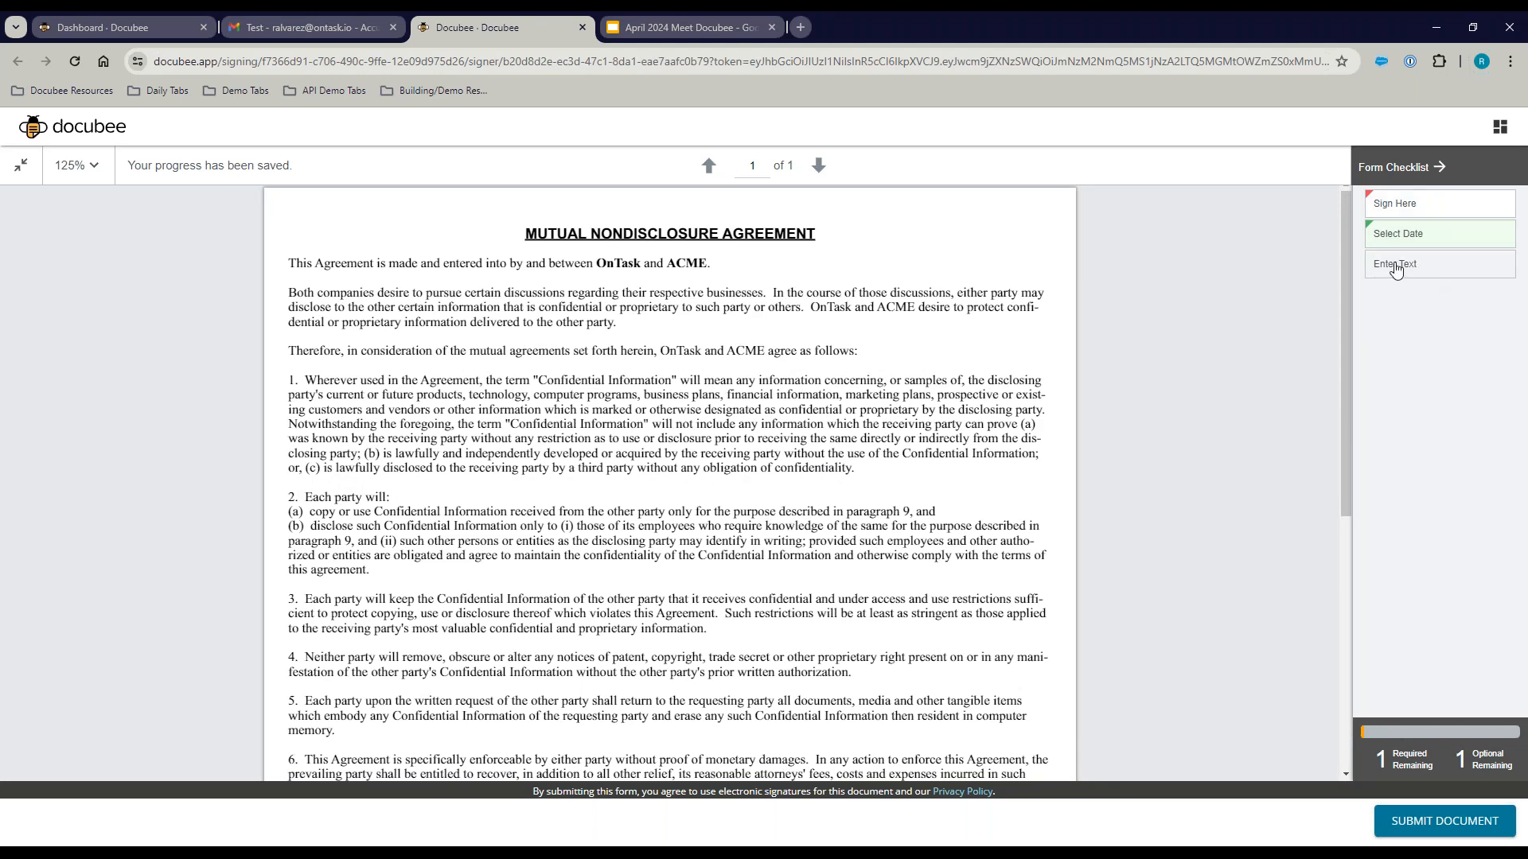
pyautogui.click(1396, 270)
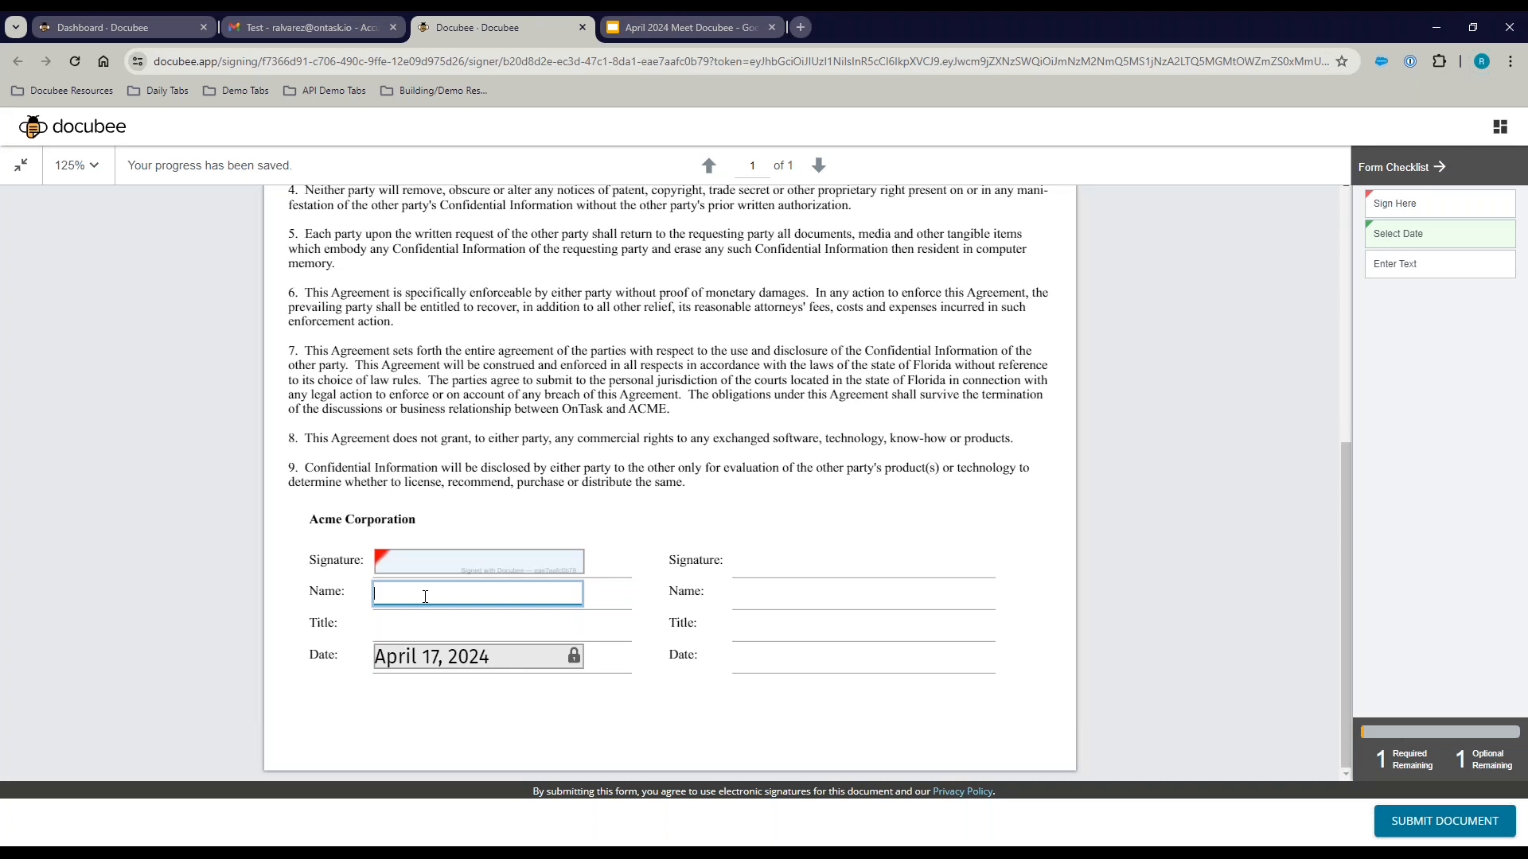
# Step: Enter 'test' as the name and apply a signature at Sign Here
pyautogui.write('test')
pyautogui.click(450, 570)
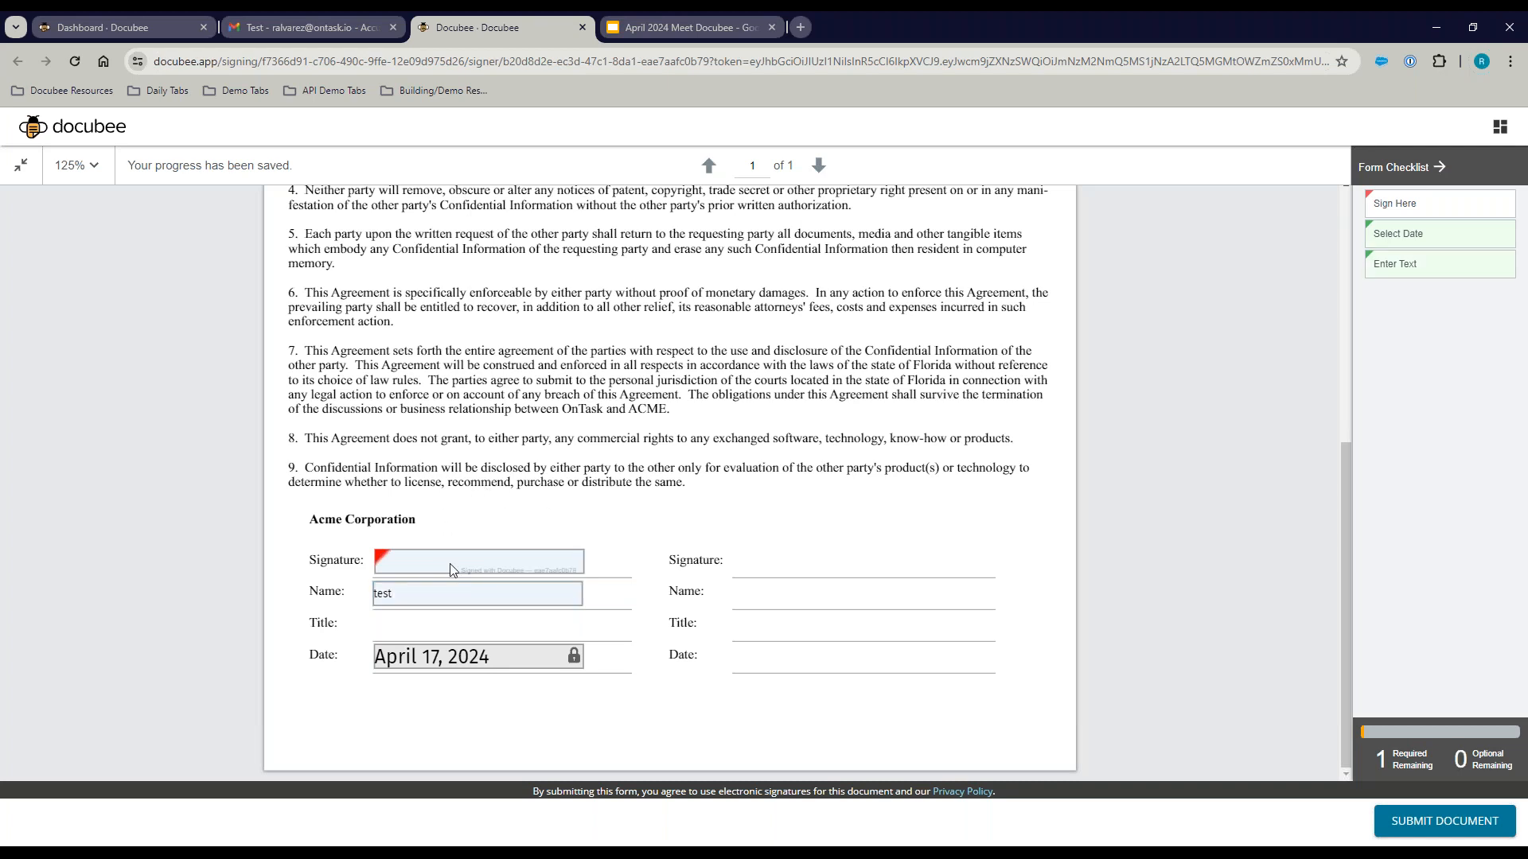
pyautogui.click(446, 567)
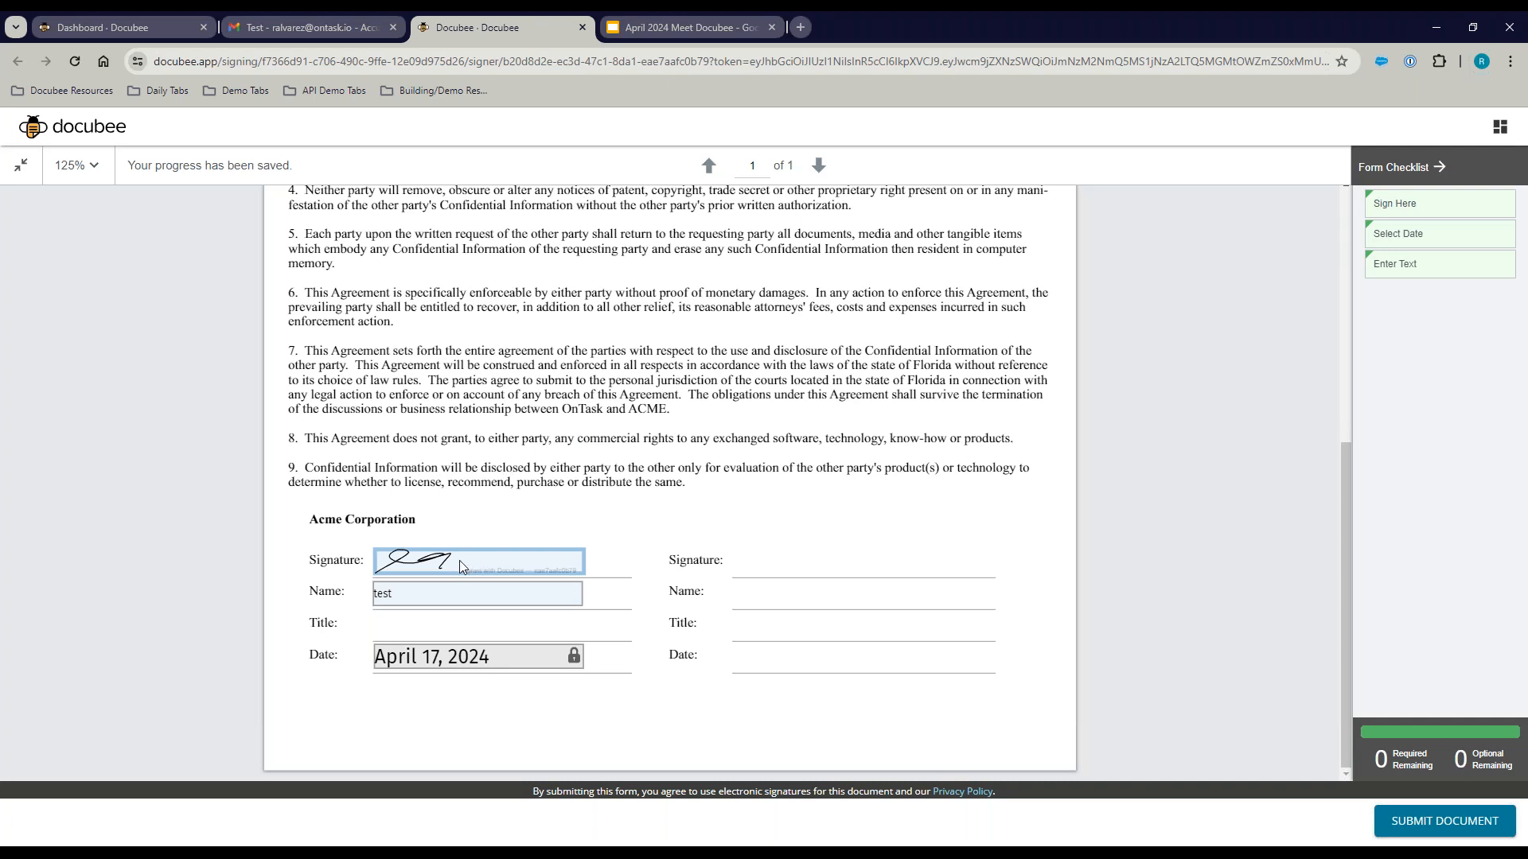
# Step: Replace the signature with a hand-drawn one and submit the signed NDA
pyautogui.click(460, 560)
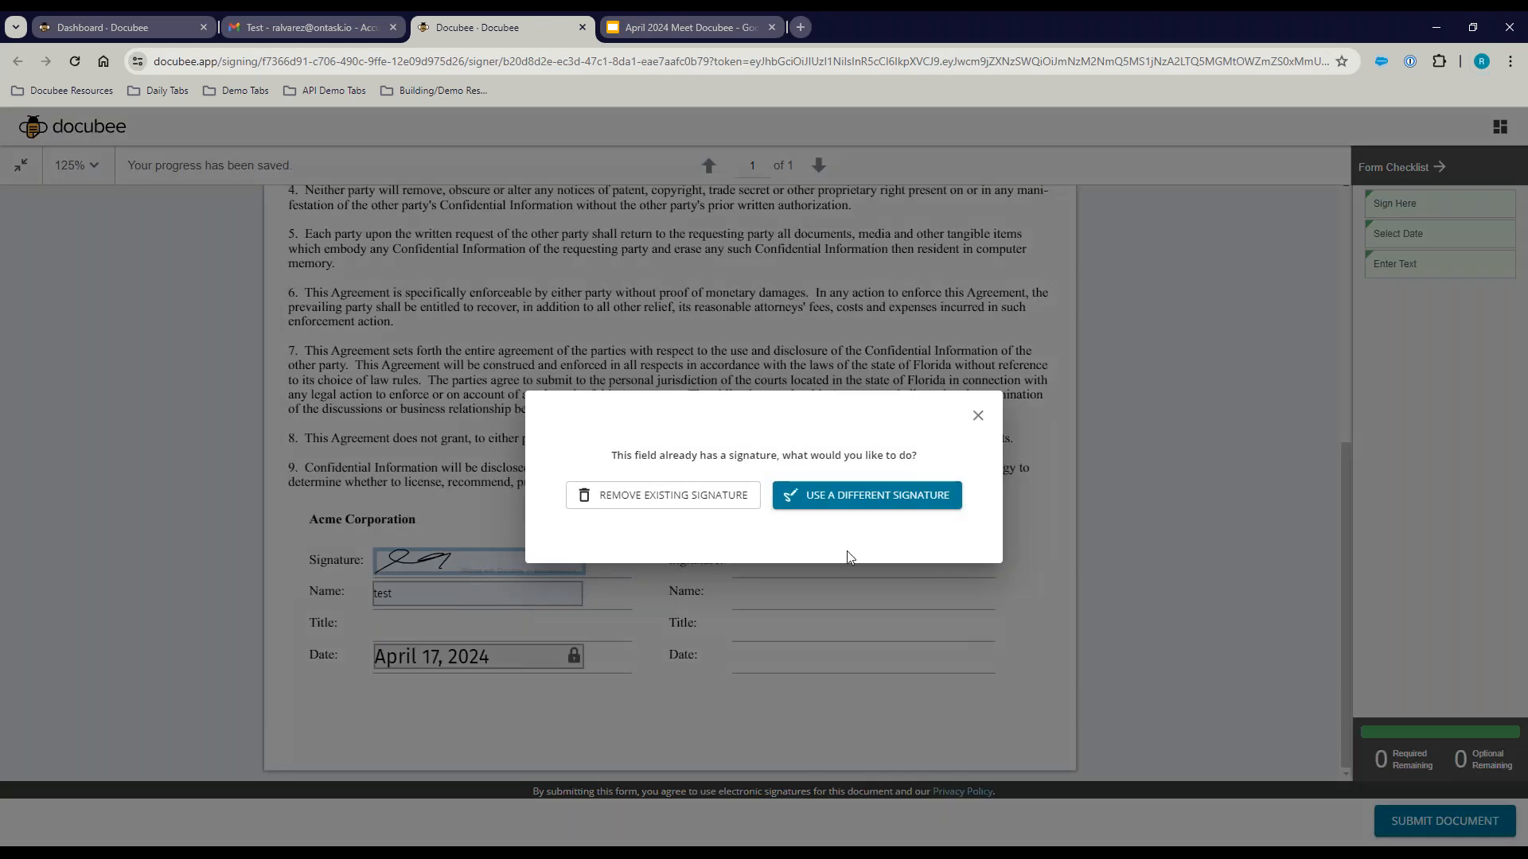
pyautogui.click(847, 507)
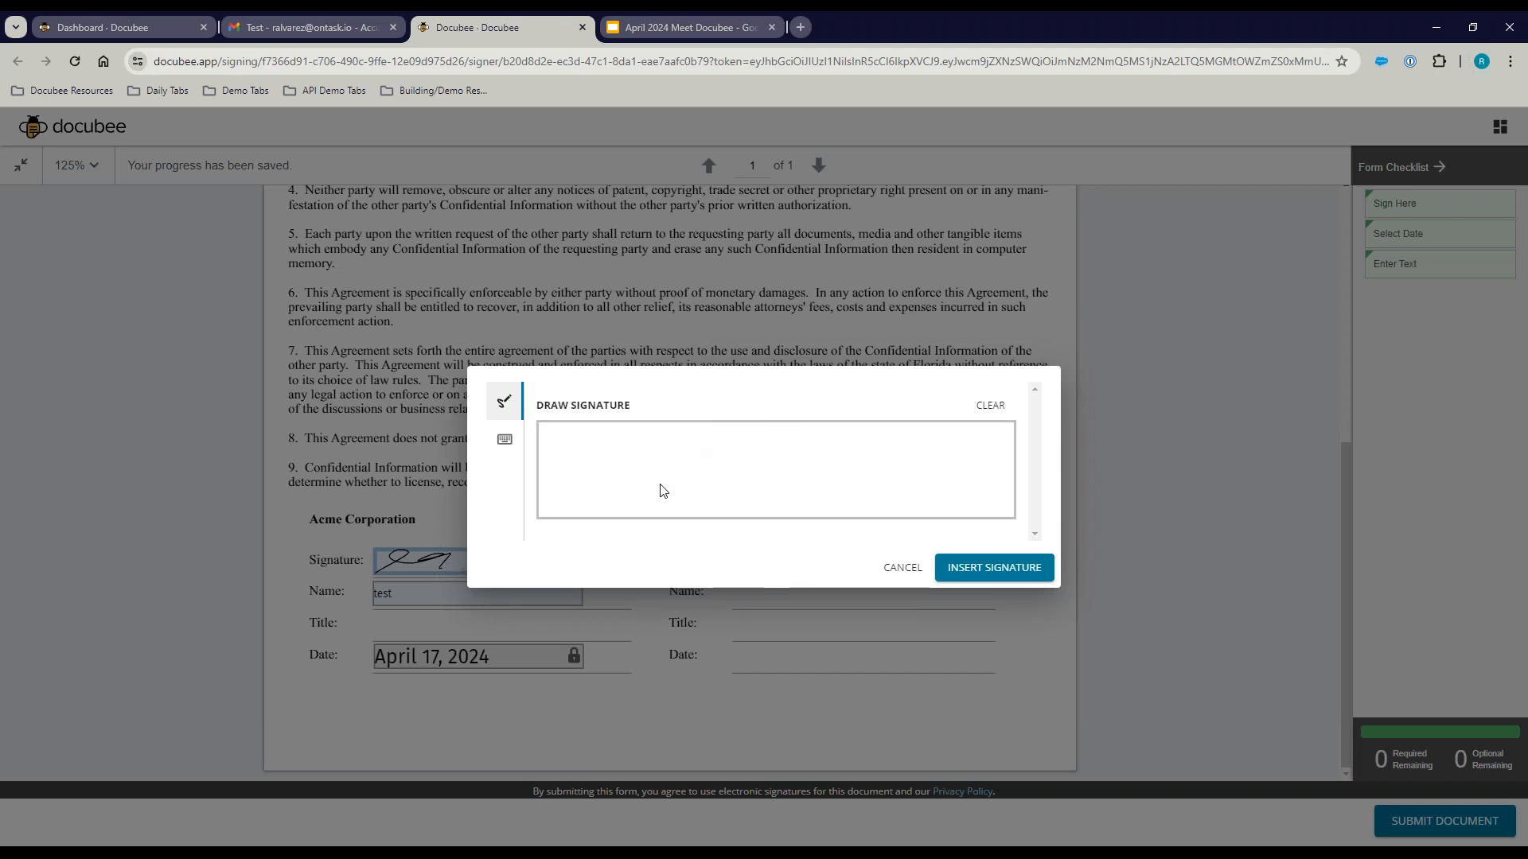
pyautogui.moveTo(563, 501)
pyautogui.mouseDown()
pyautogui.moveTo(744, 499)
pyautogui.moveTo(857, 474)
pyautogui.mouseUp()
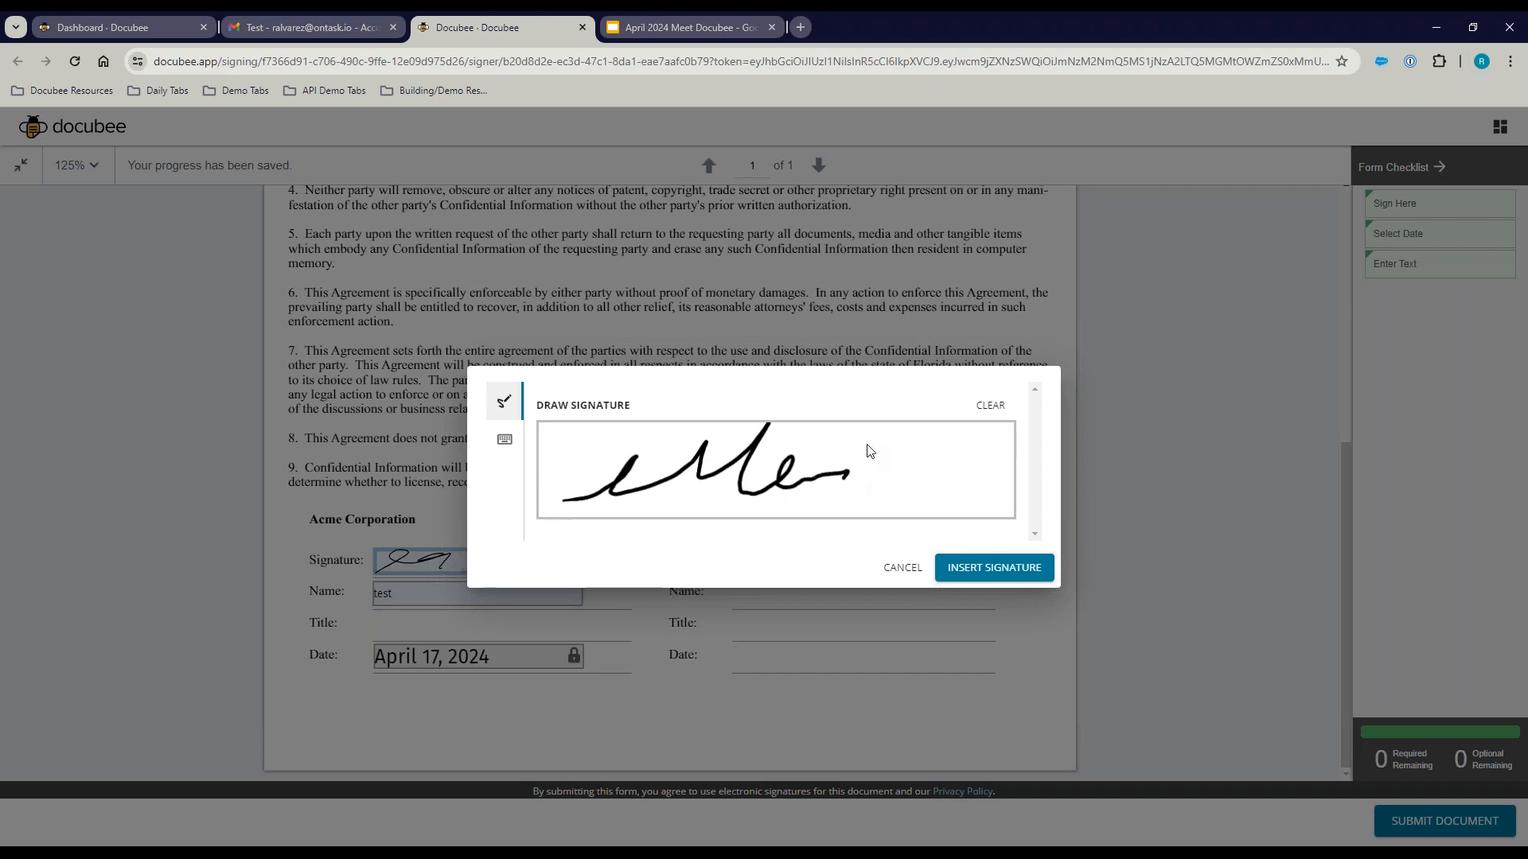
pyautogui.click(992, 573)
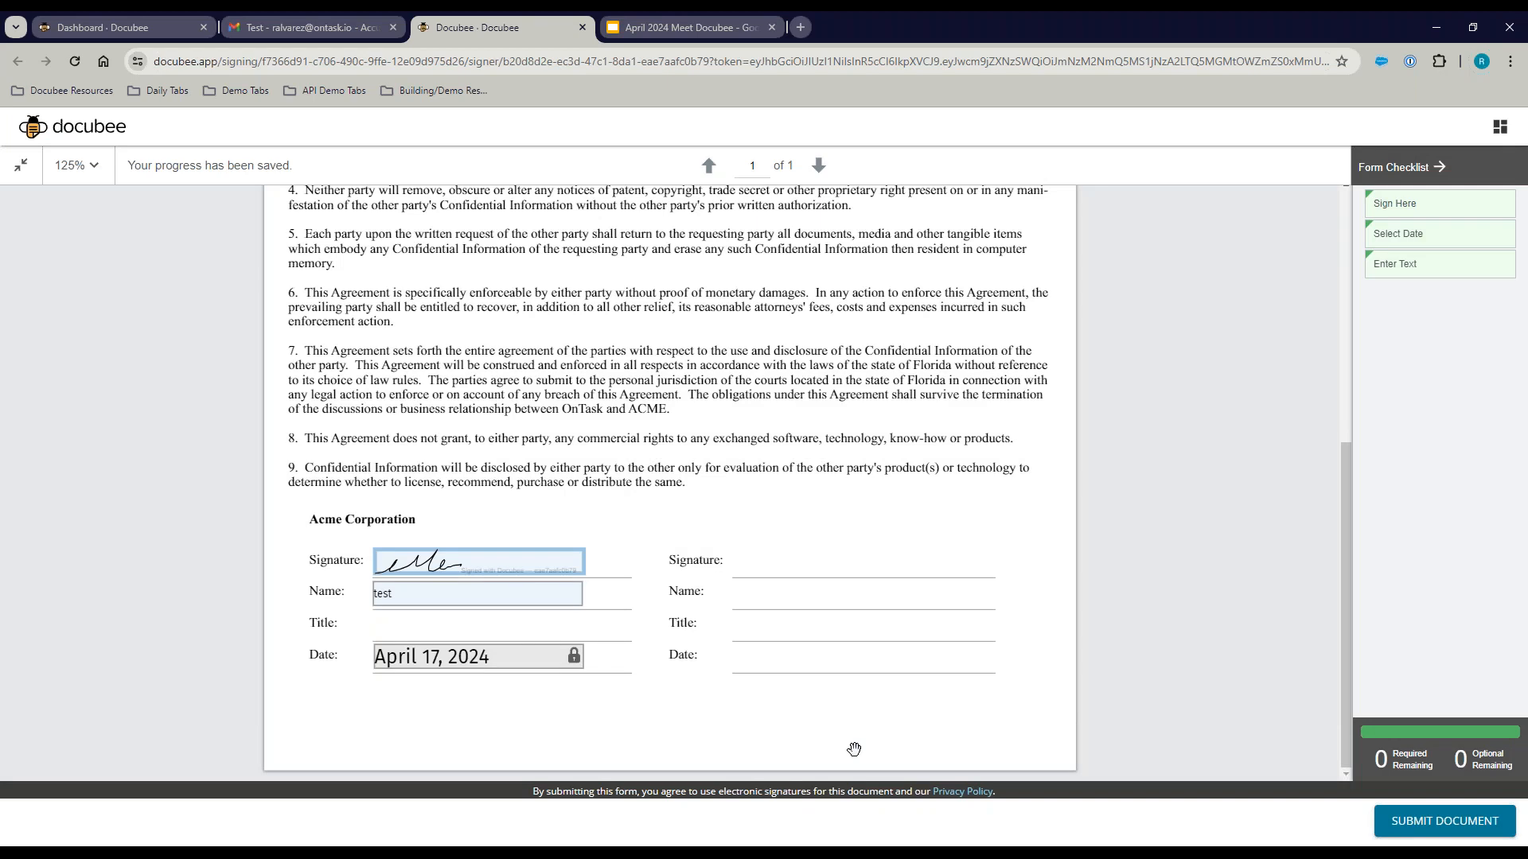
pyautogui.click(1424, 820)
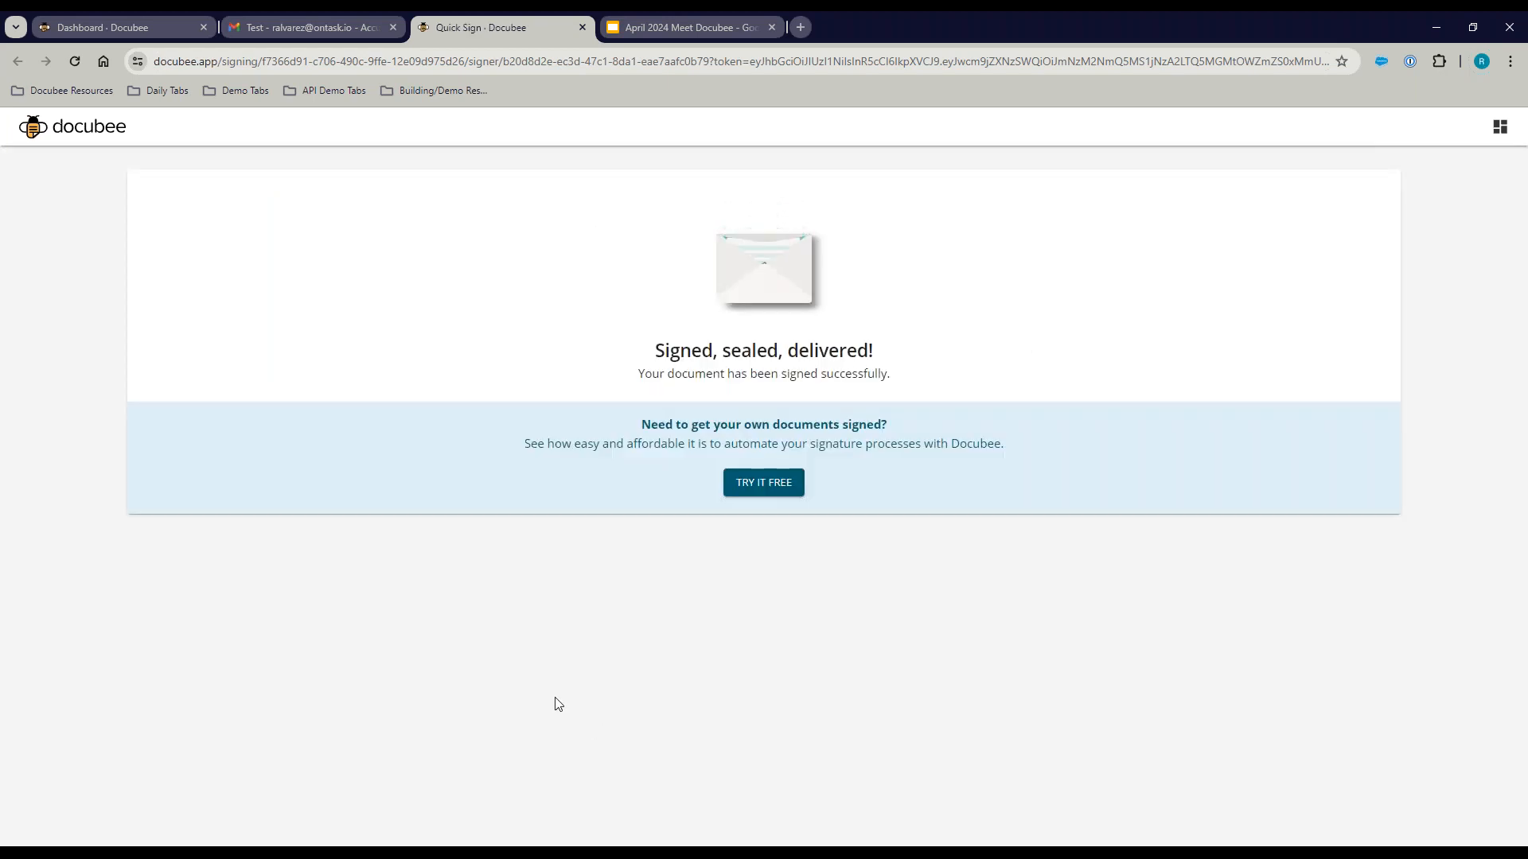
# Step: In Sent Documents, preview the completed 04/17/2024 NDA, then show the awaiting 11/03/2023 request's details
pyautogui.click(106, 27)
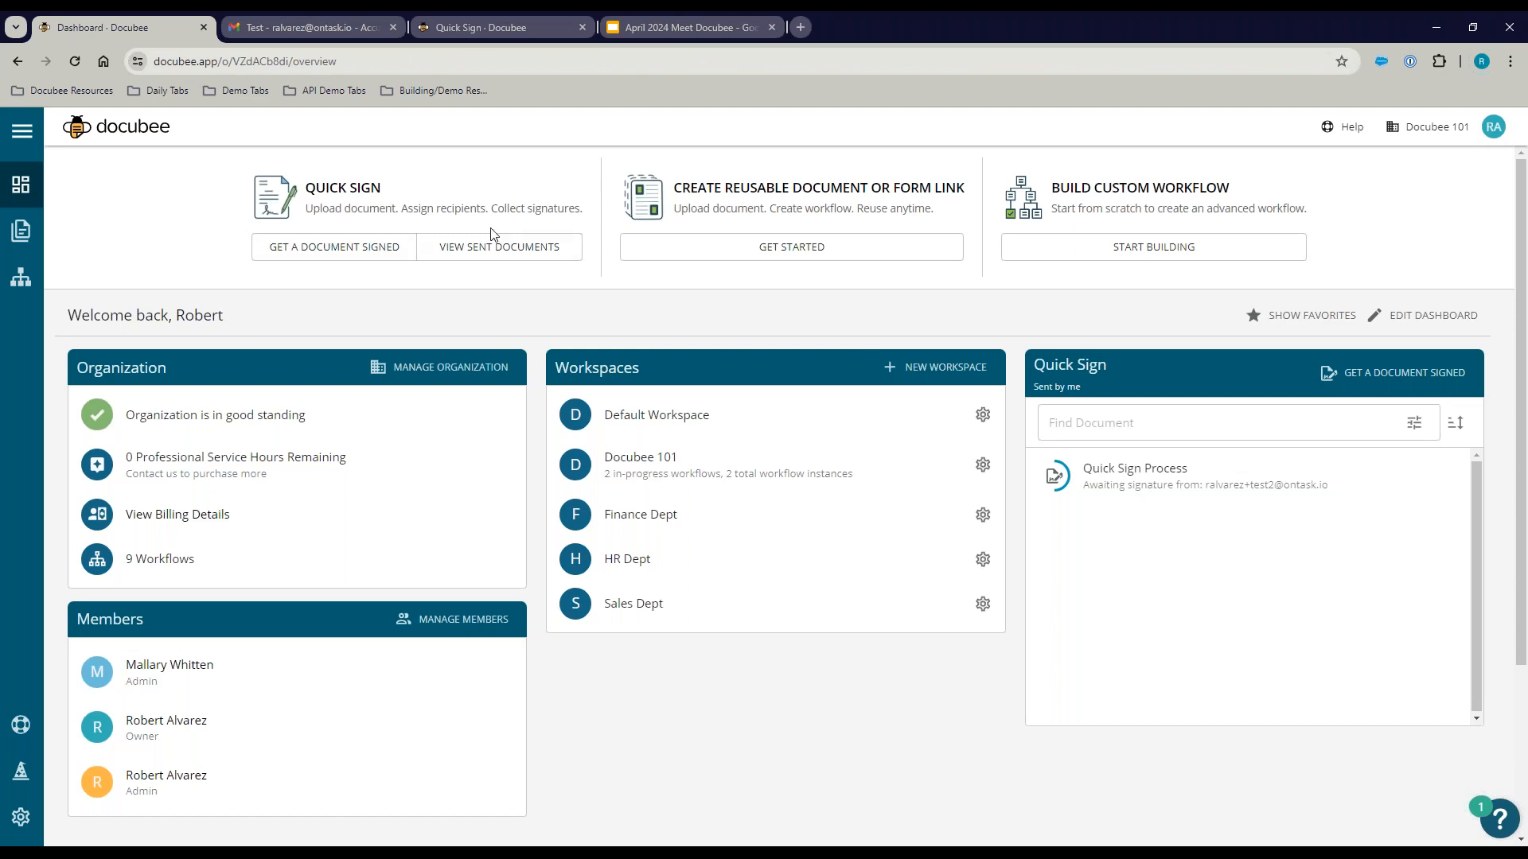
pyautogui.click(486, 253)
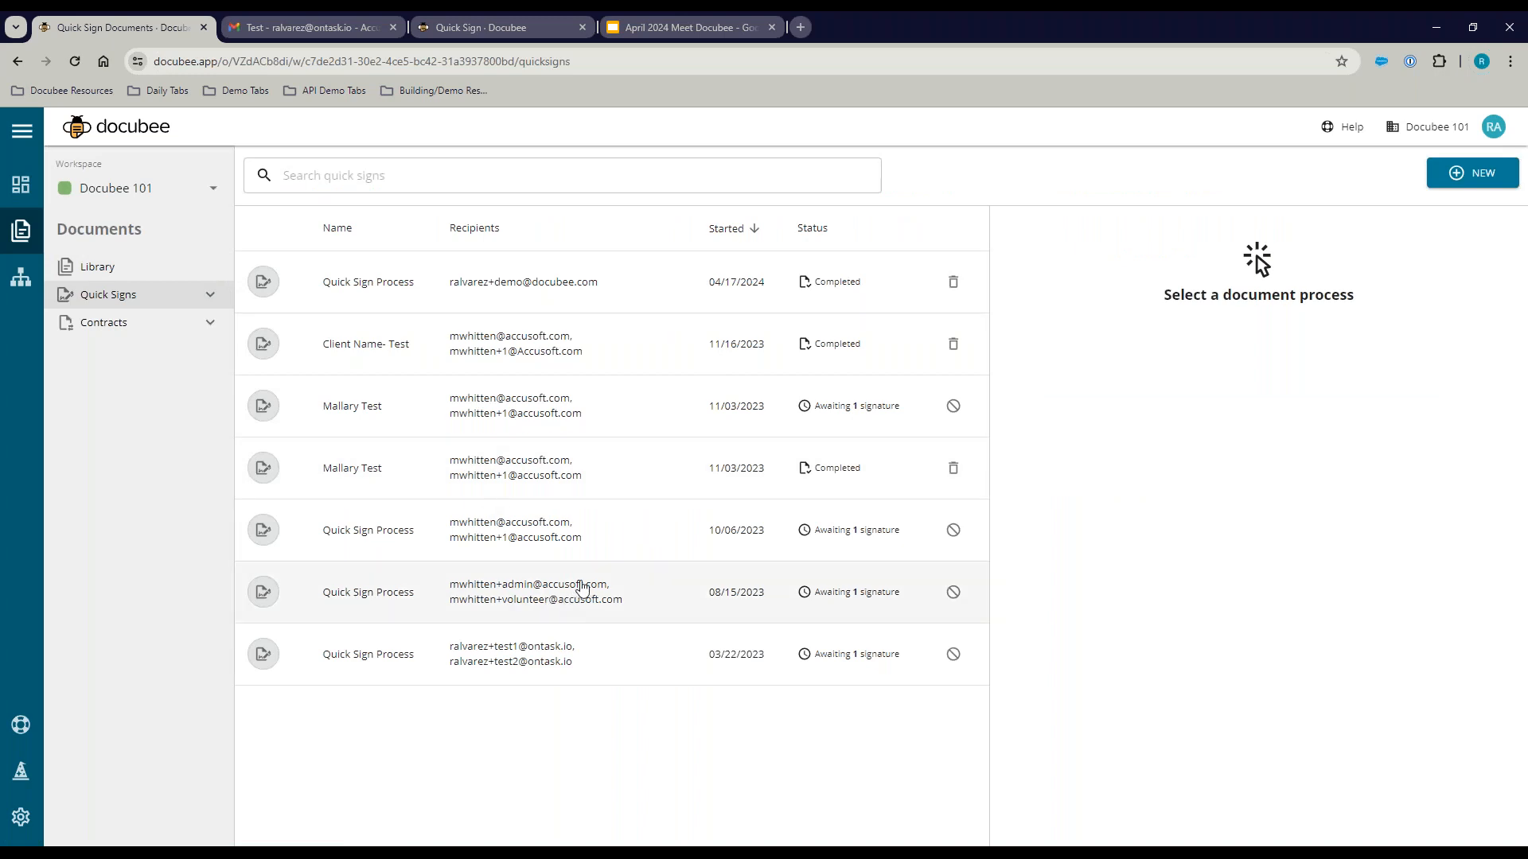
pyautogui.click(525, 288)
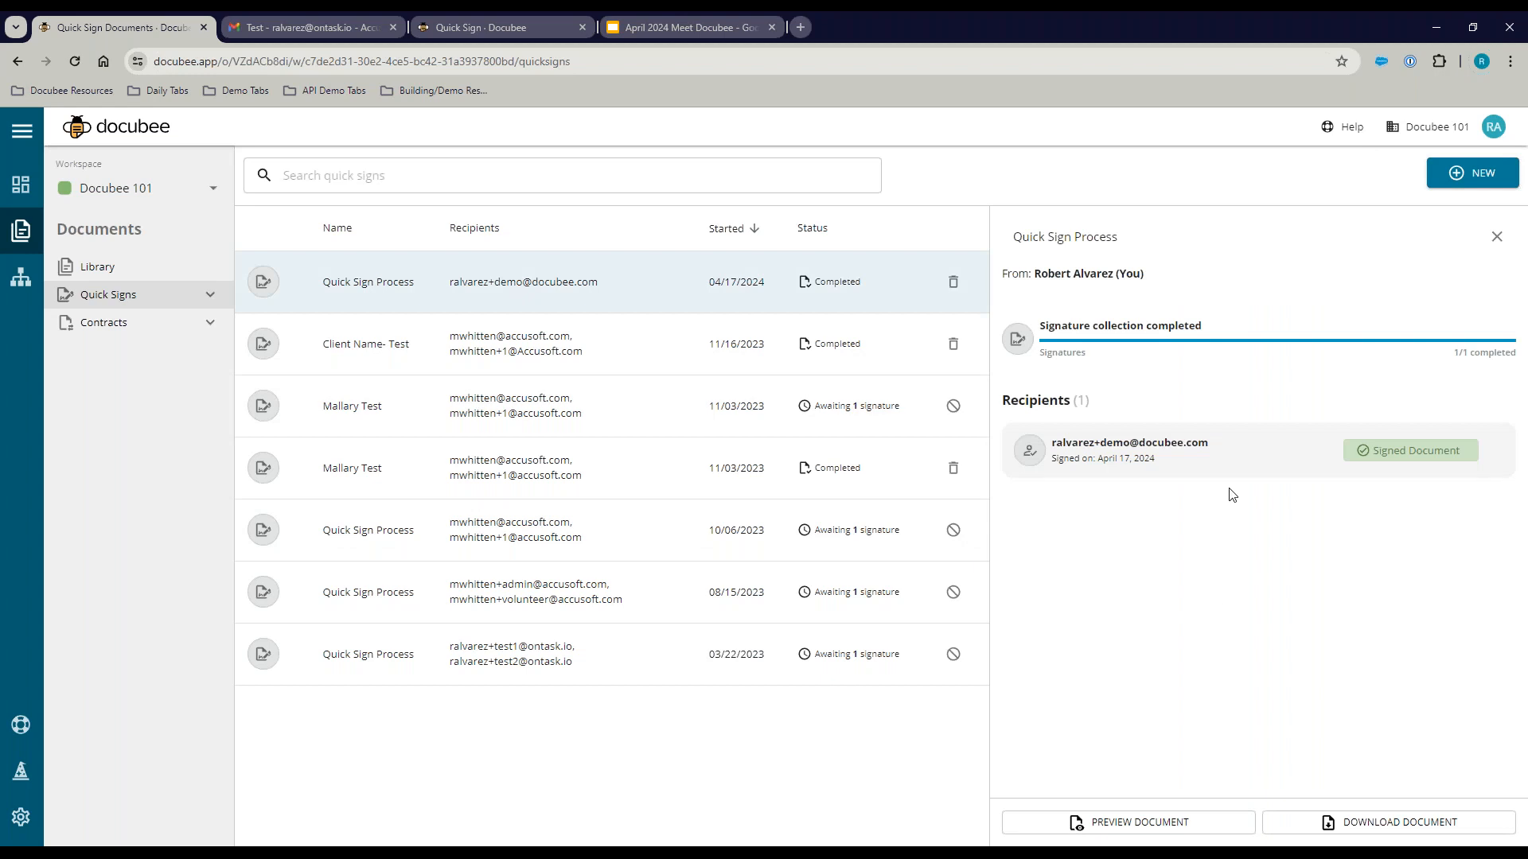
pyautogui.click(1125, 820)
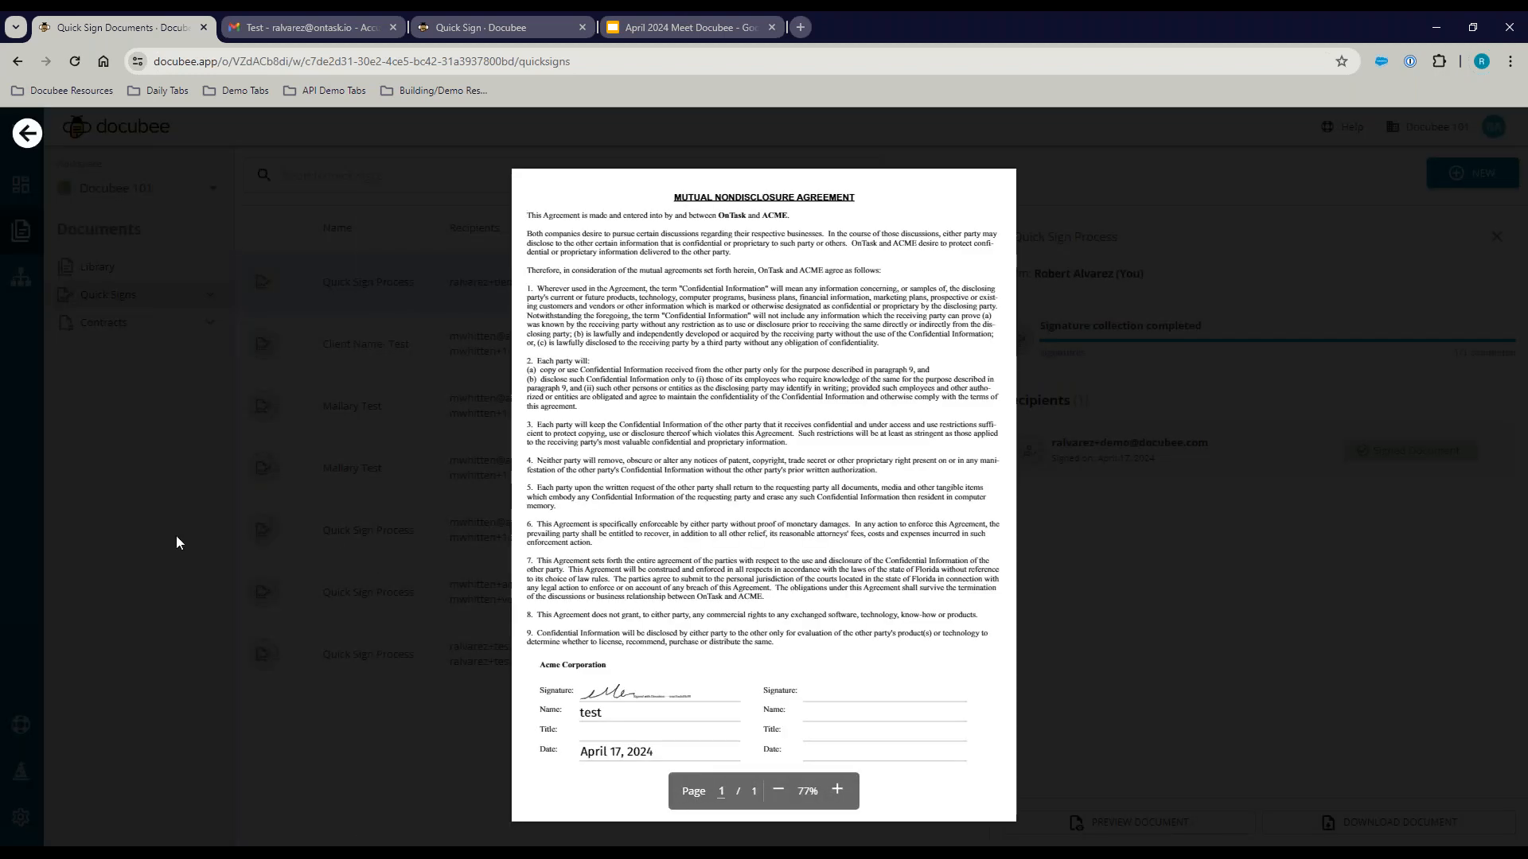
pyautogui.click(177, 542)
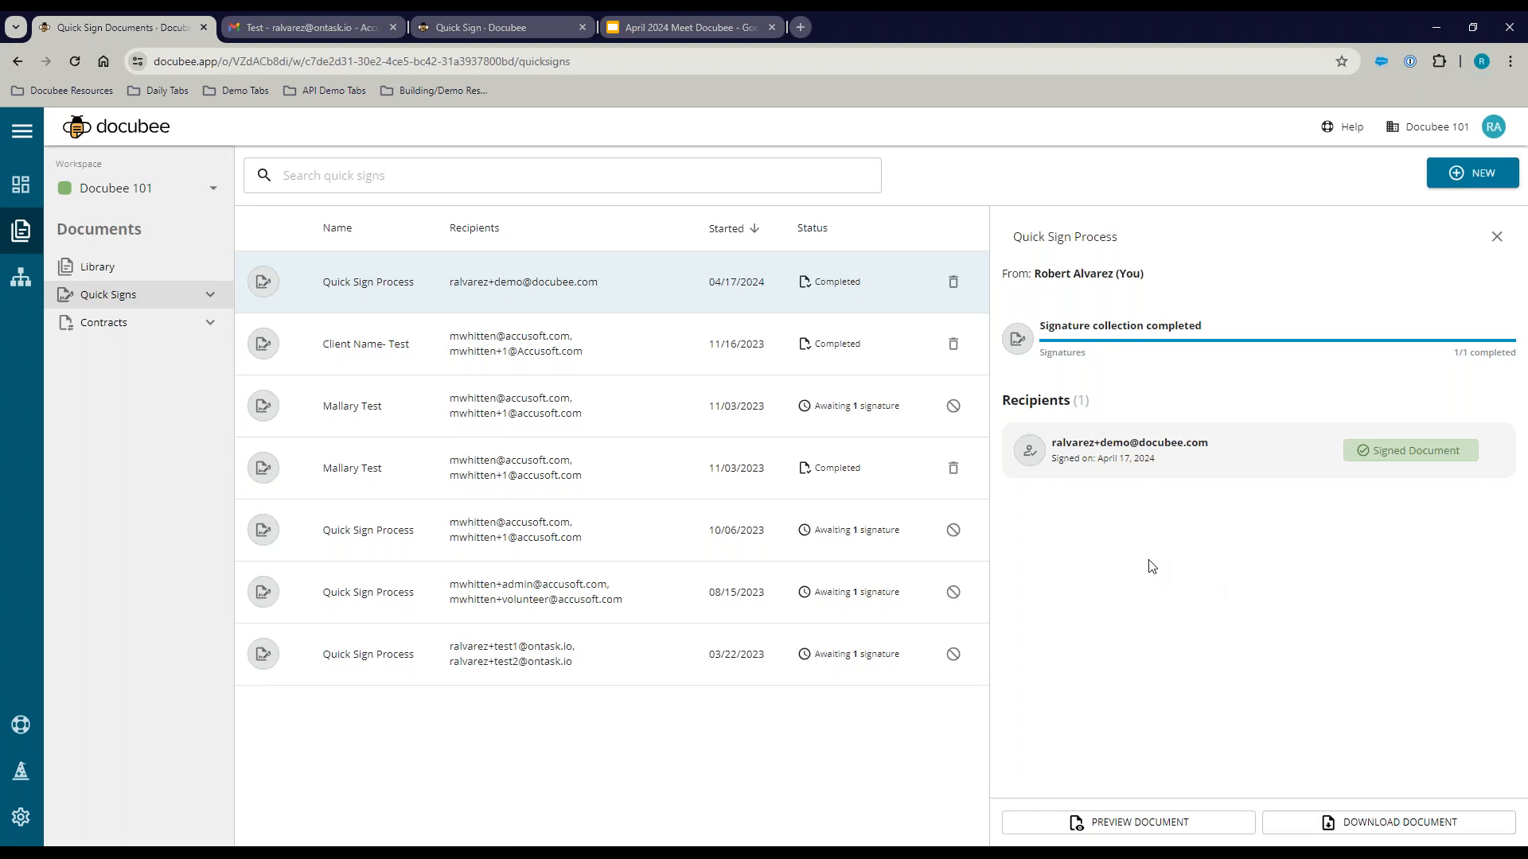
pyautogui.click(636, 409)
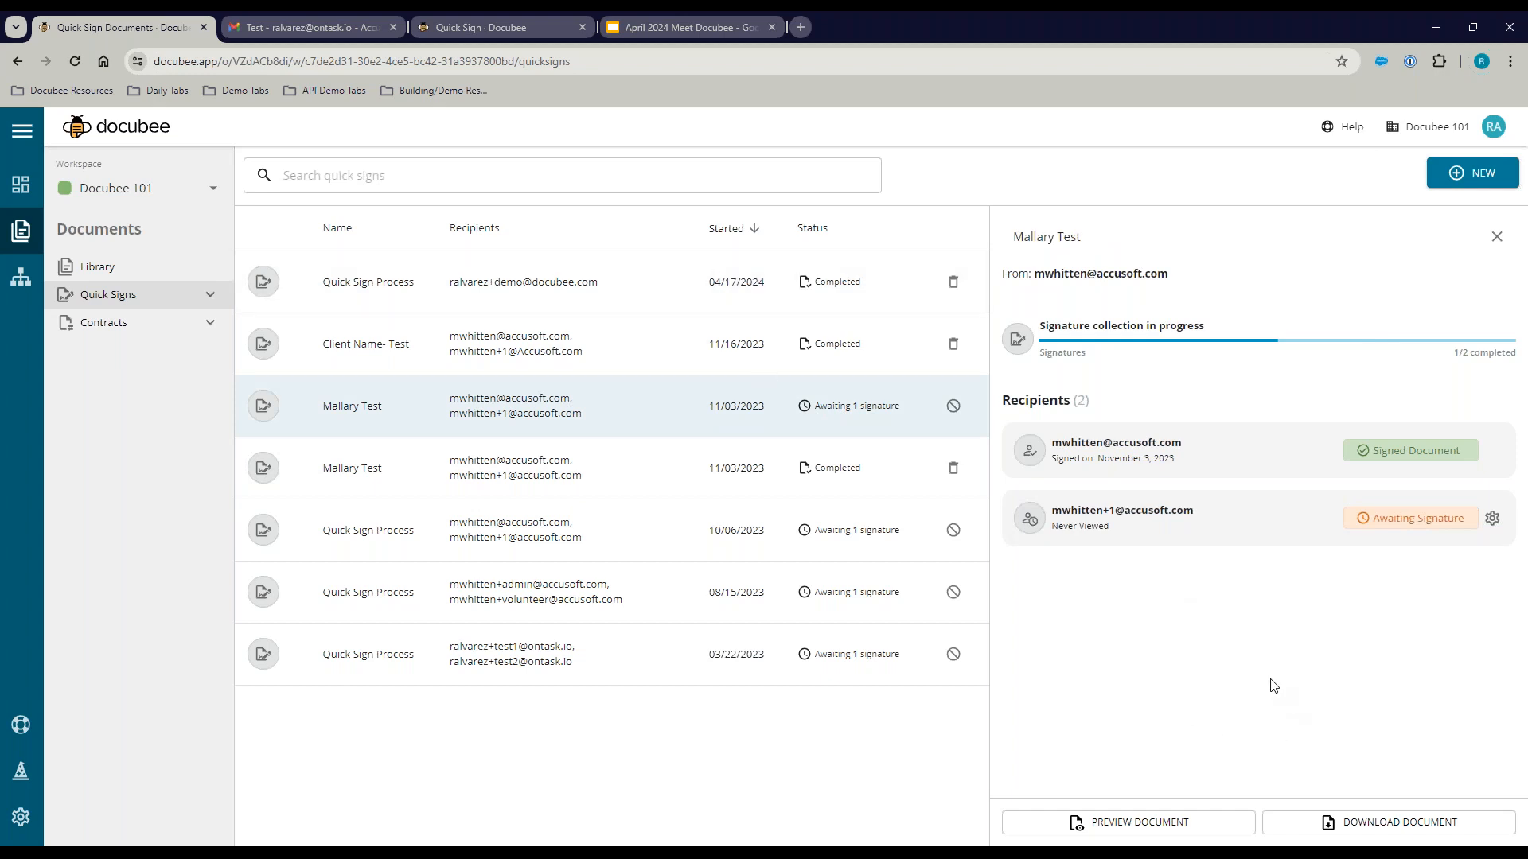
# Step: Check Admin Actions for the awaiting recipient, then open the Library listing NDA_ACME_Sample-DEMO.pdf
pyautogui.click(1492, 518)
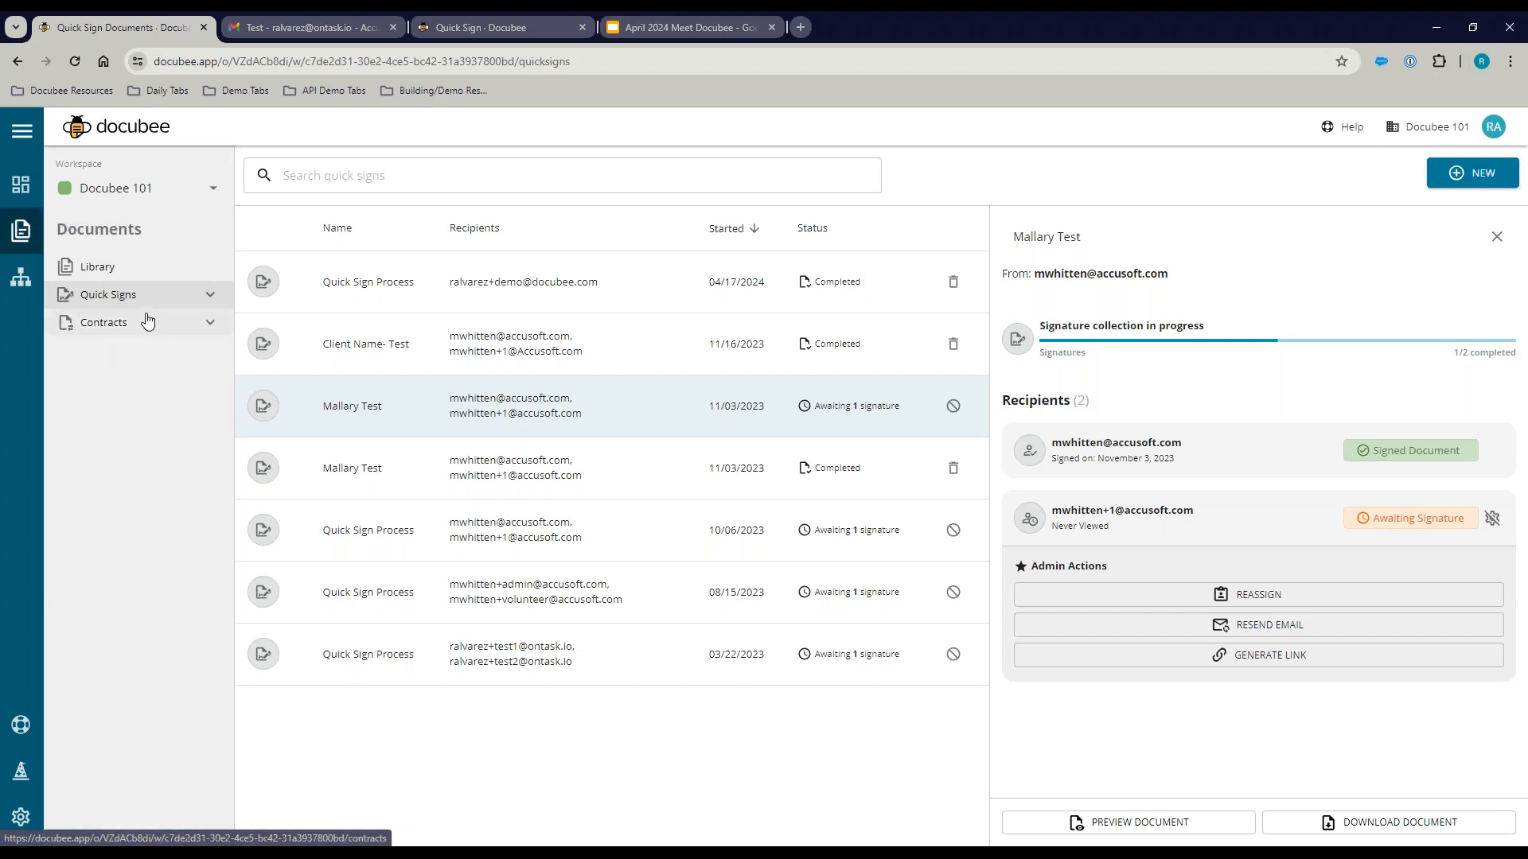
pyautogui.click(108, 266)
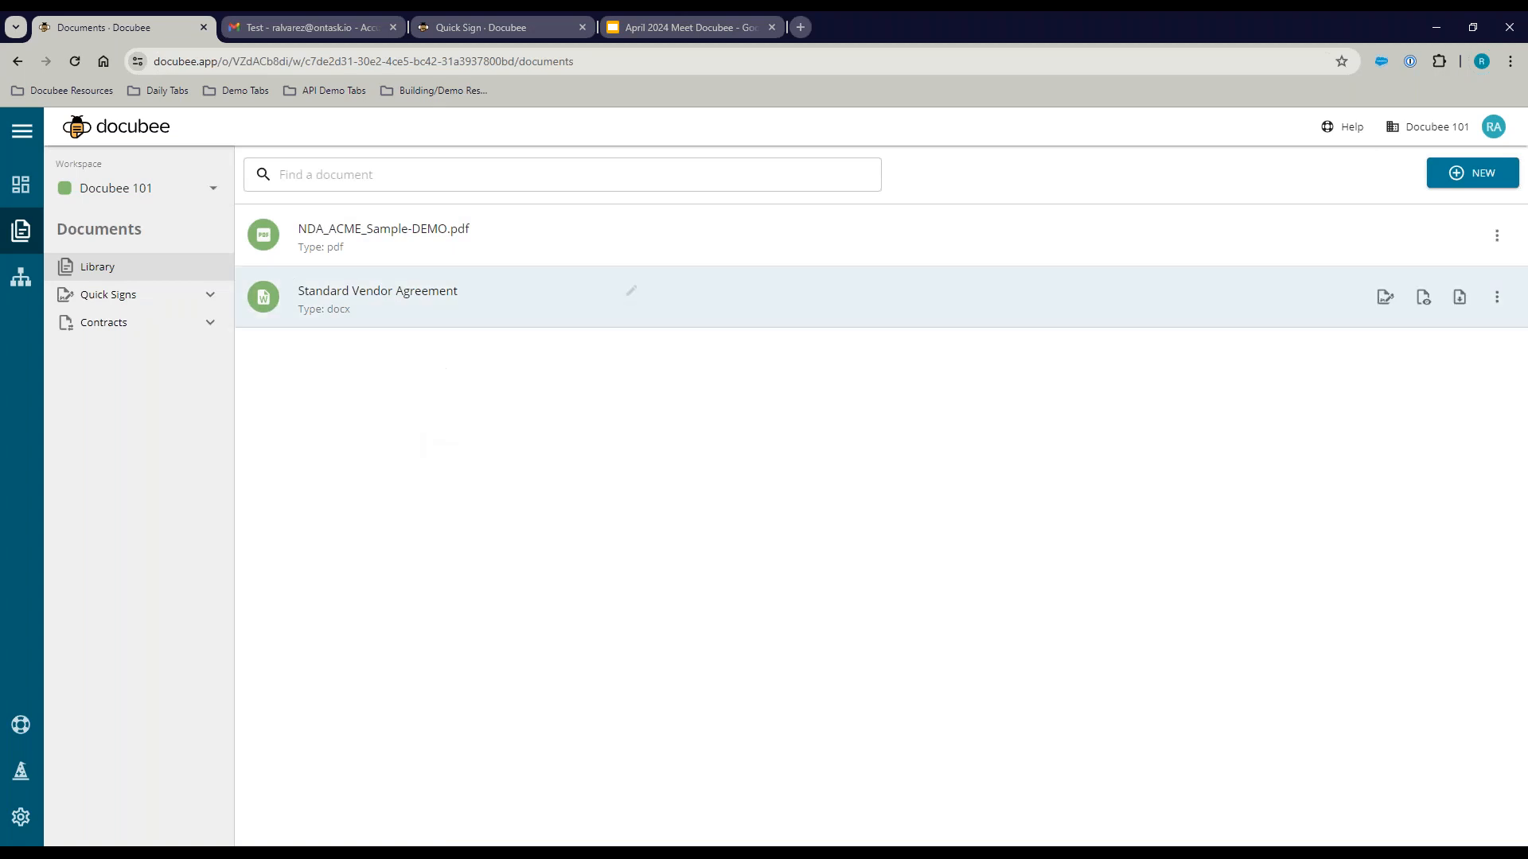
pyautogui.click(1497, 233)
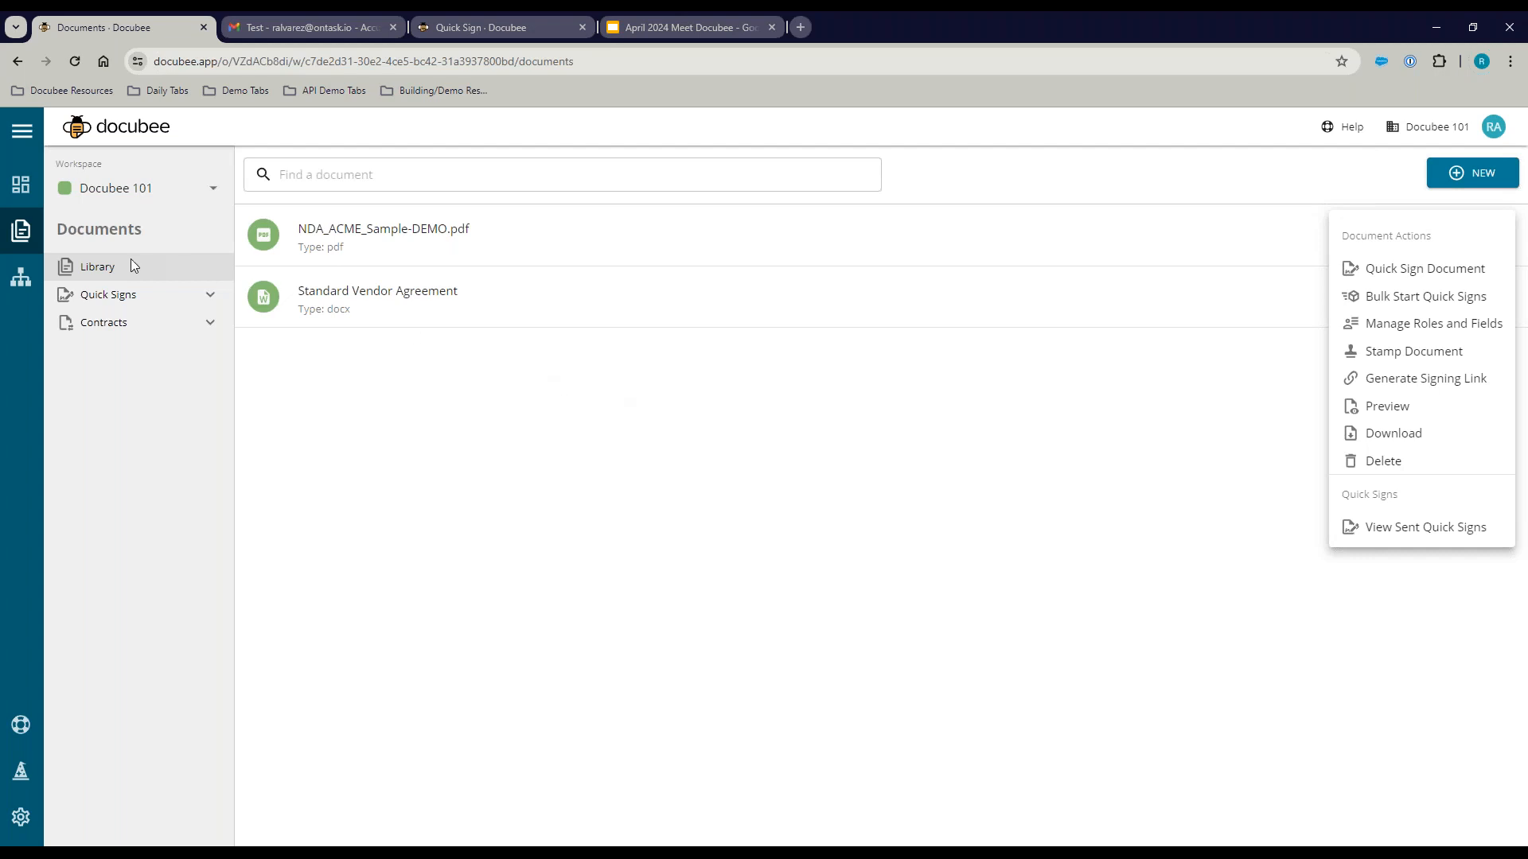
pyautogui.click(113, 326)
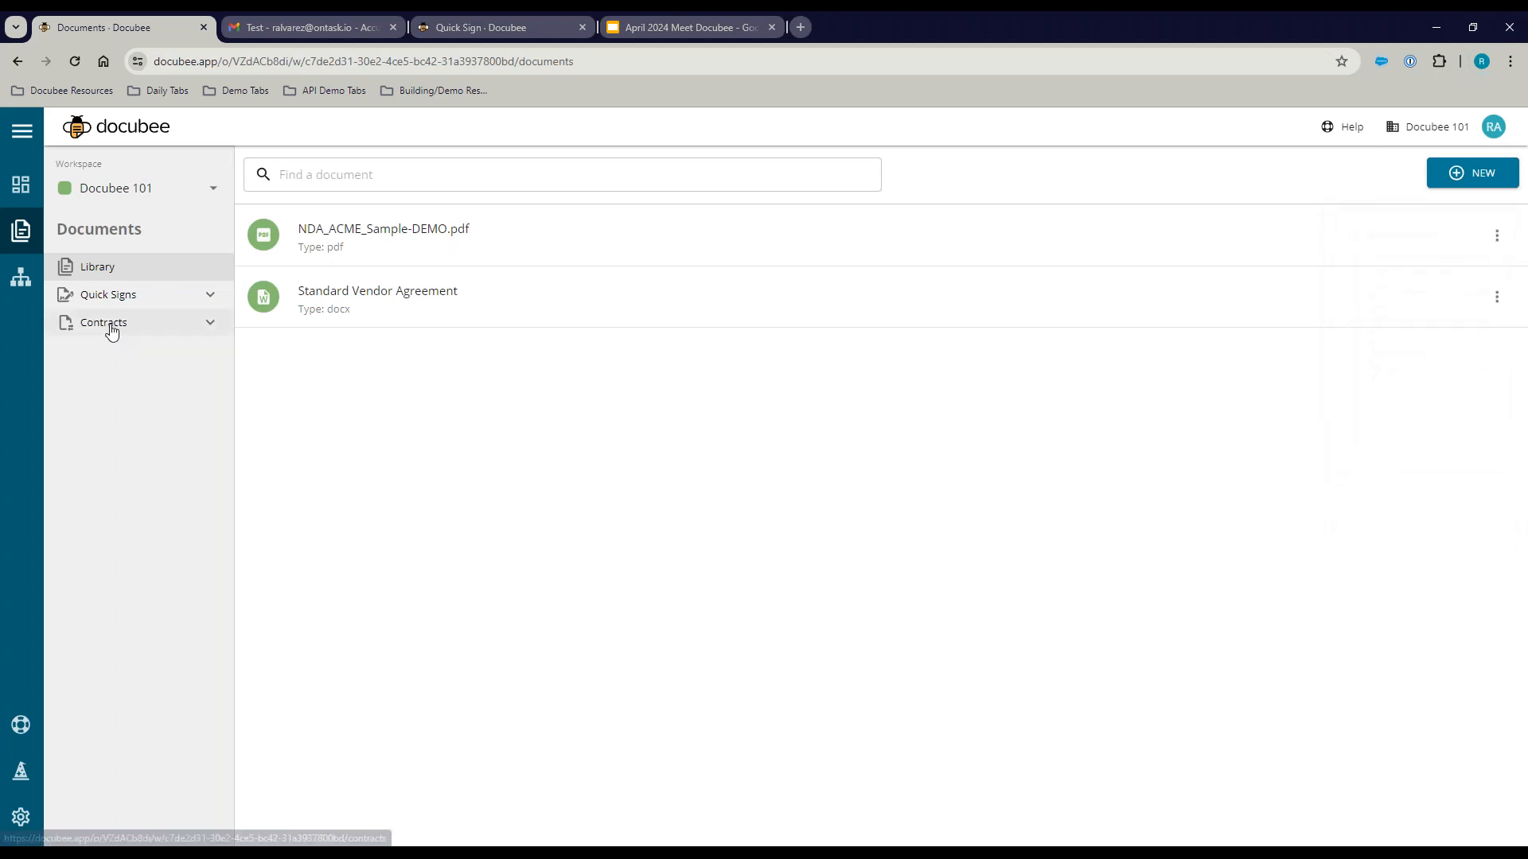
# Step: Filter Contracts to the Draft stage and choose Create Contract from the NEW menu
pyautogui.click(113, 326)
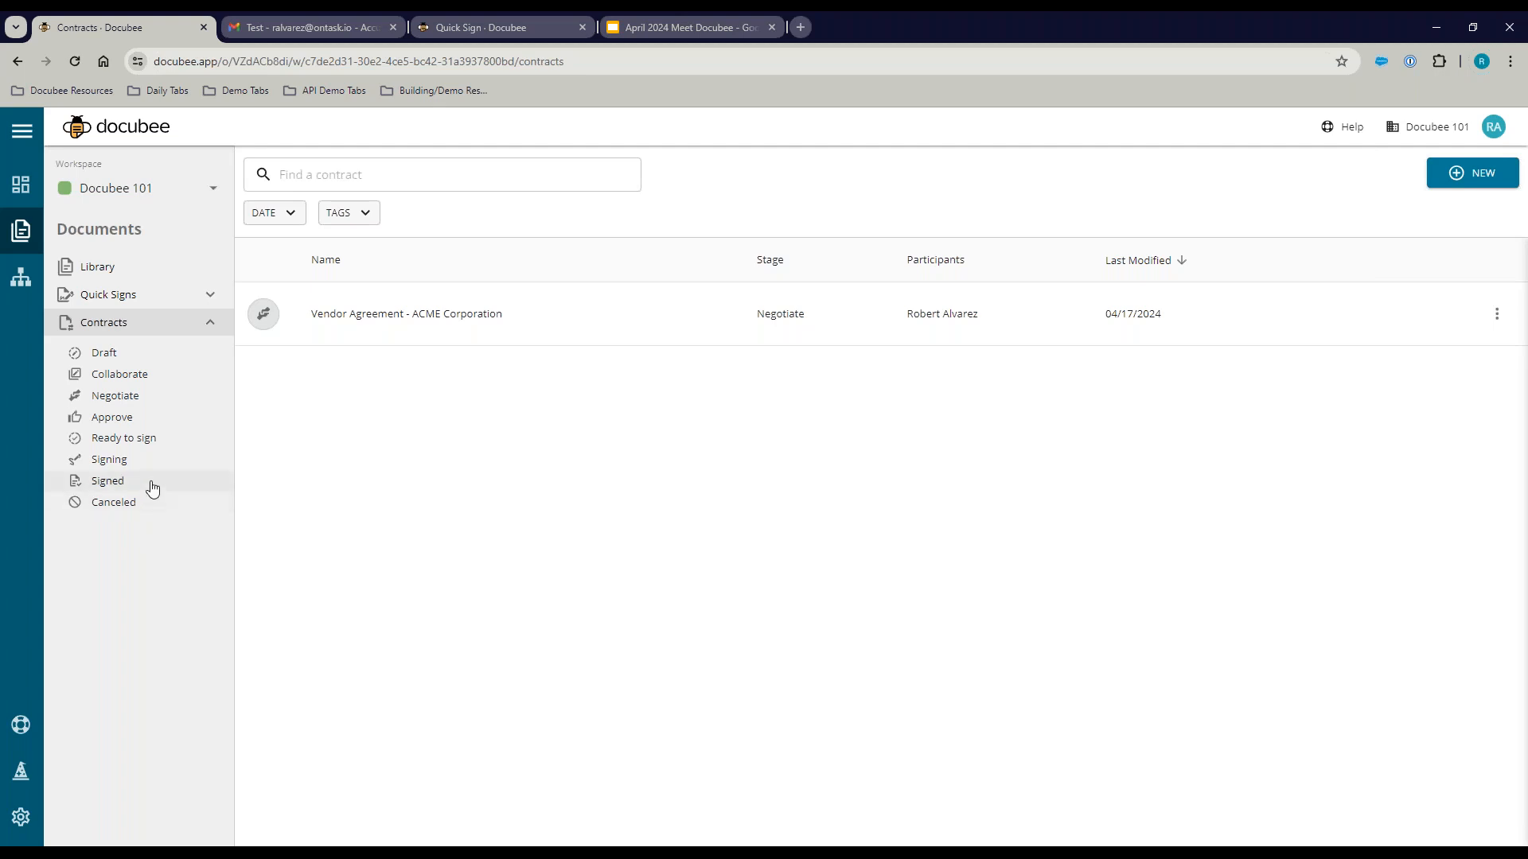
pyautogui.click(104, 353)
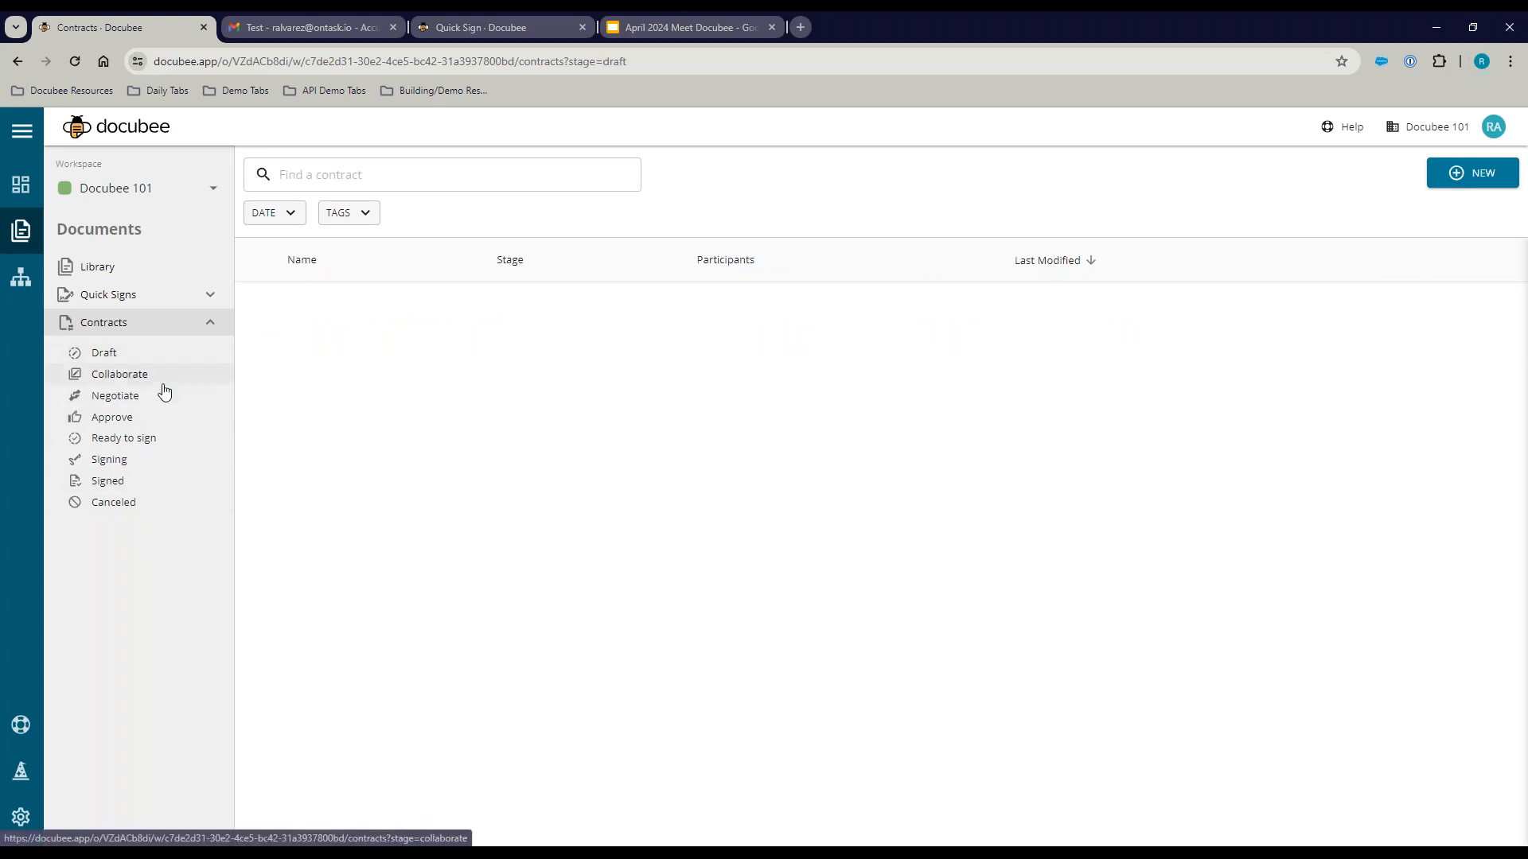
pyautogui.click(1474, 177)
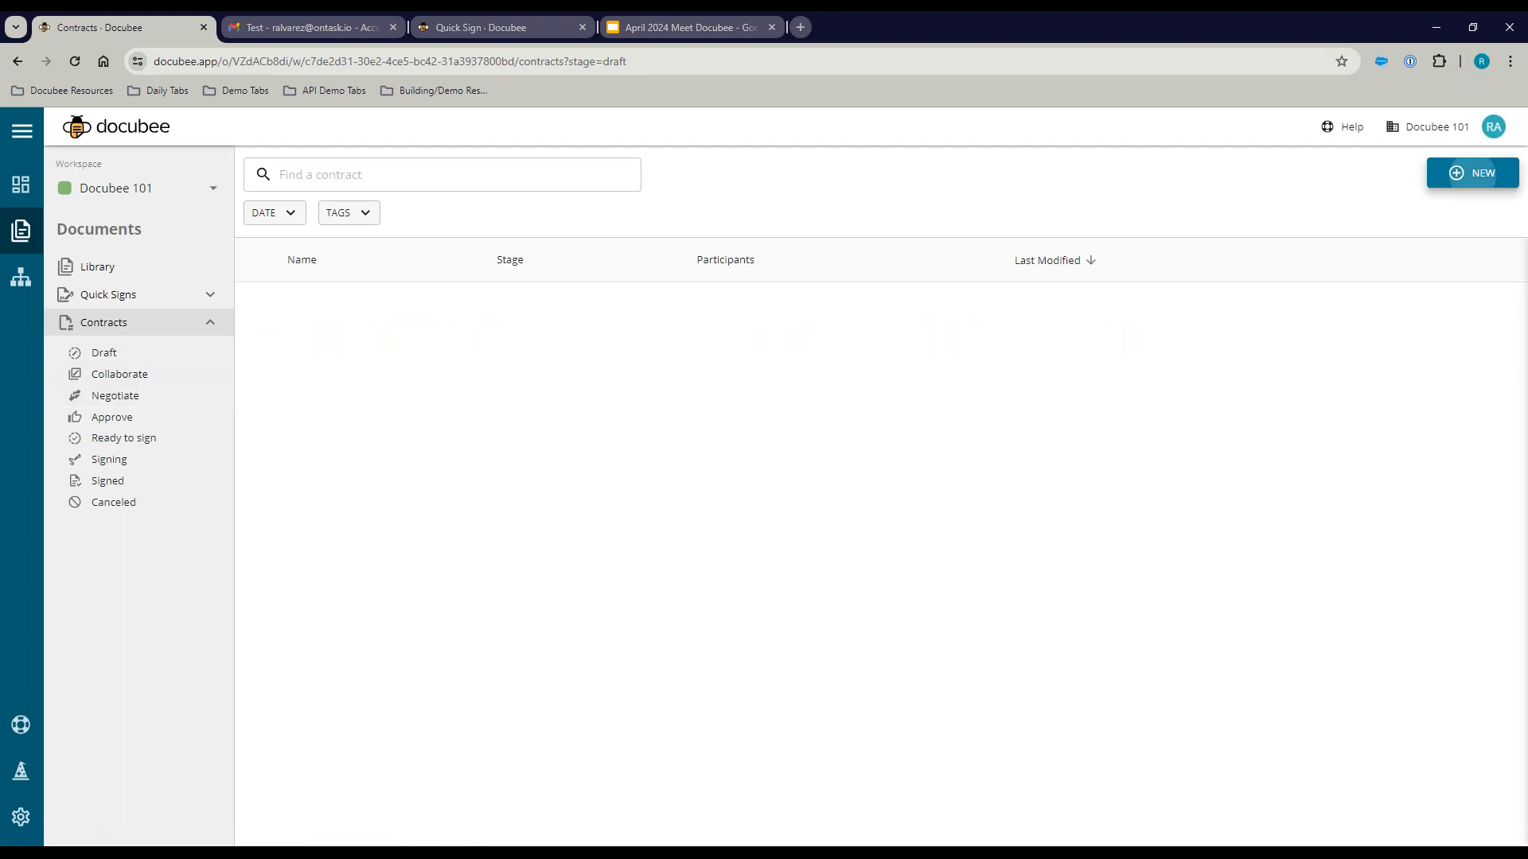
pyautogui.click(1402, 298)
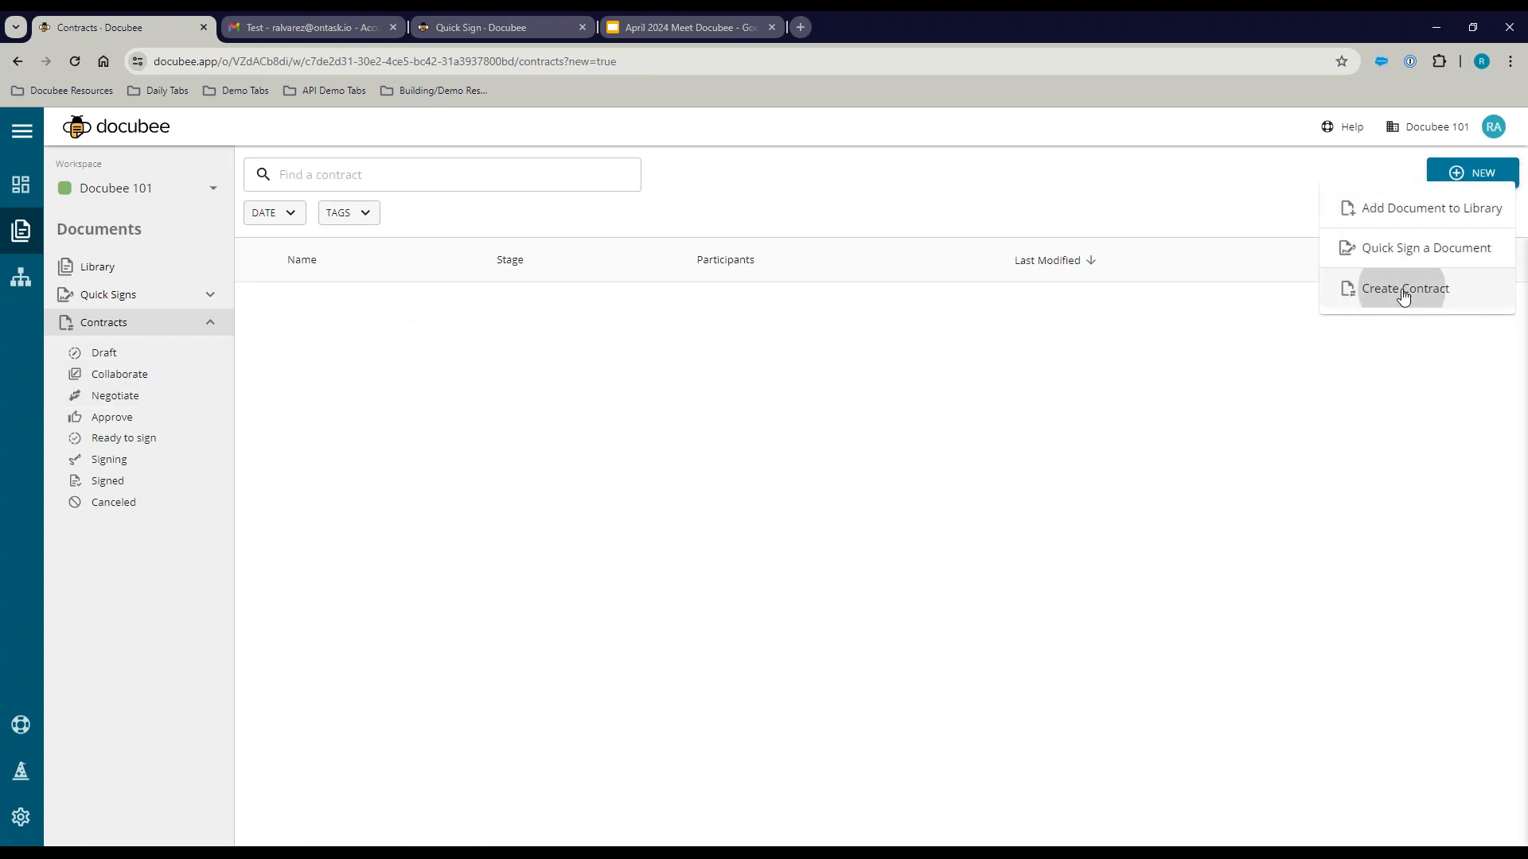
# Step: Create 'Vendor Contract for Test Company' from the library's Standard Vendor Agreement instead of a blank document
pyautogui.click(584, 470)
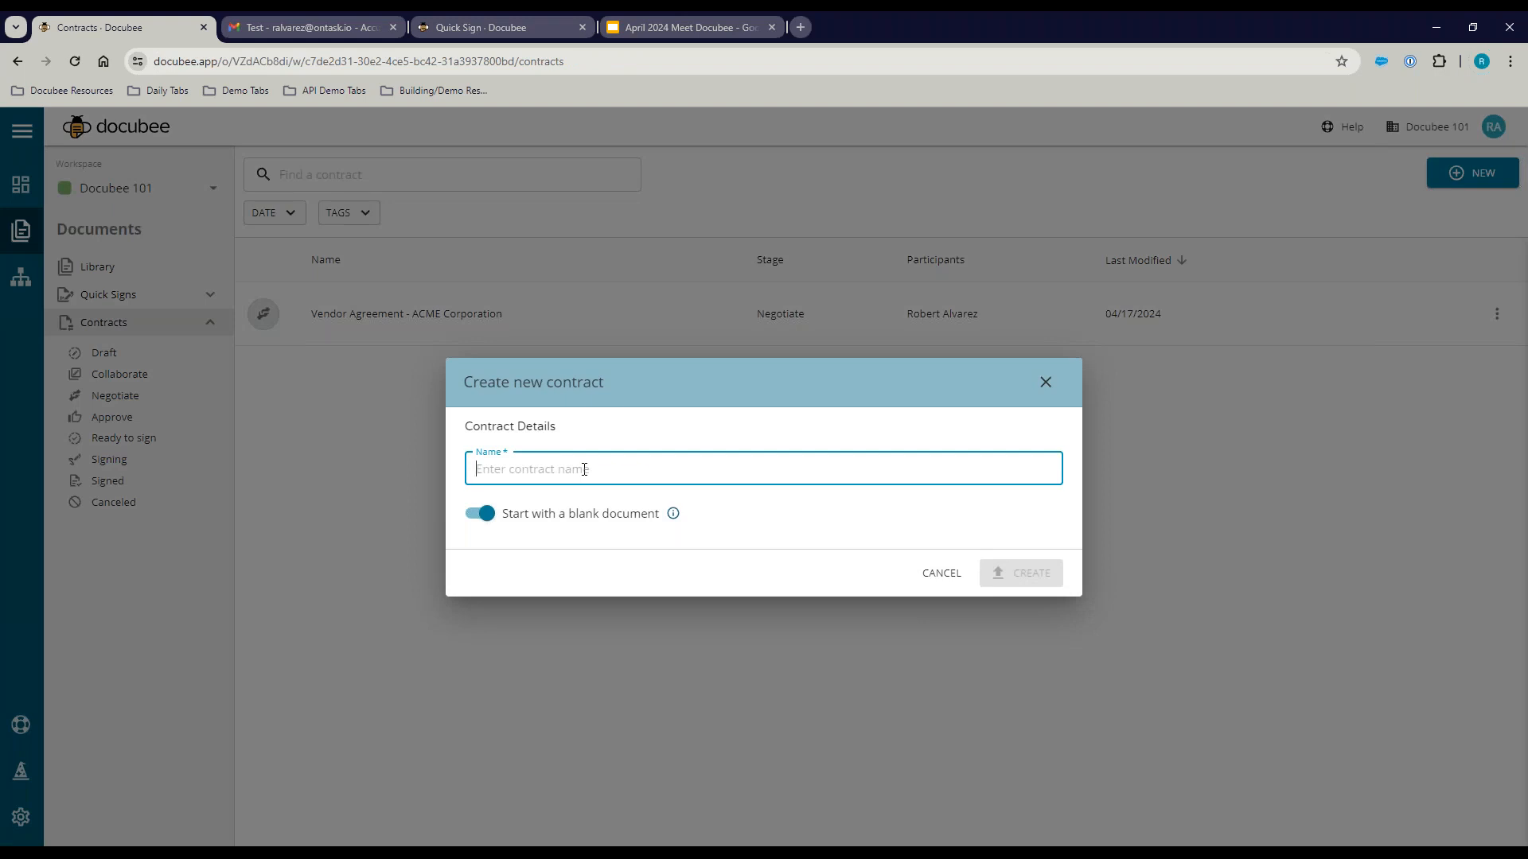
pyautogui.write('Vendo')
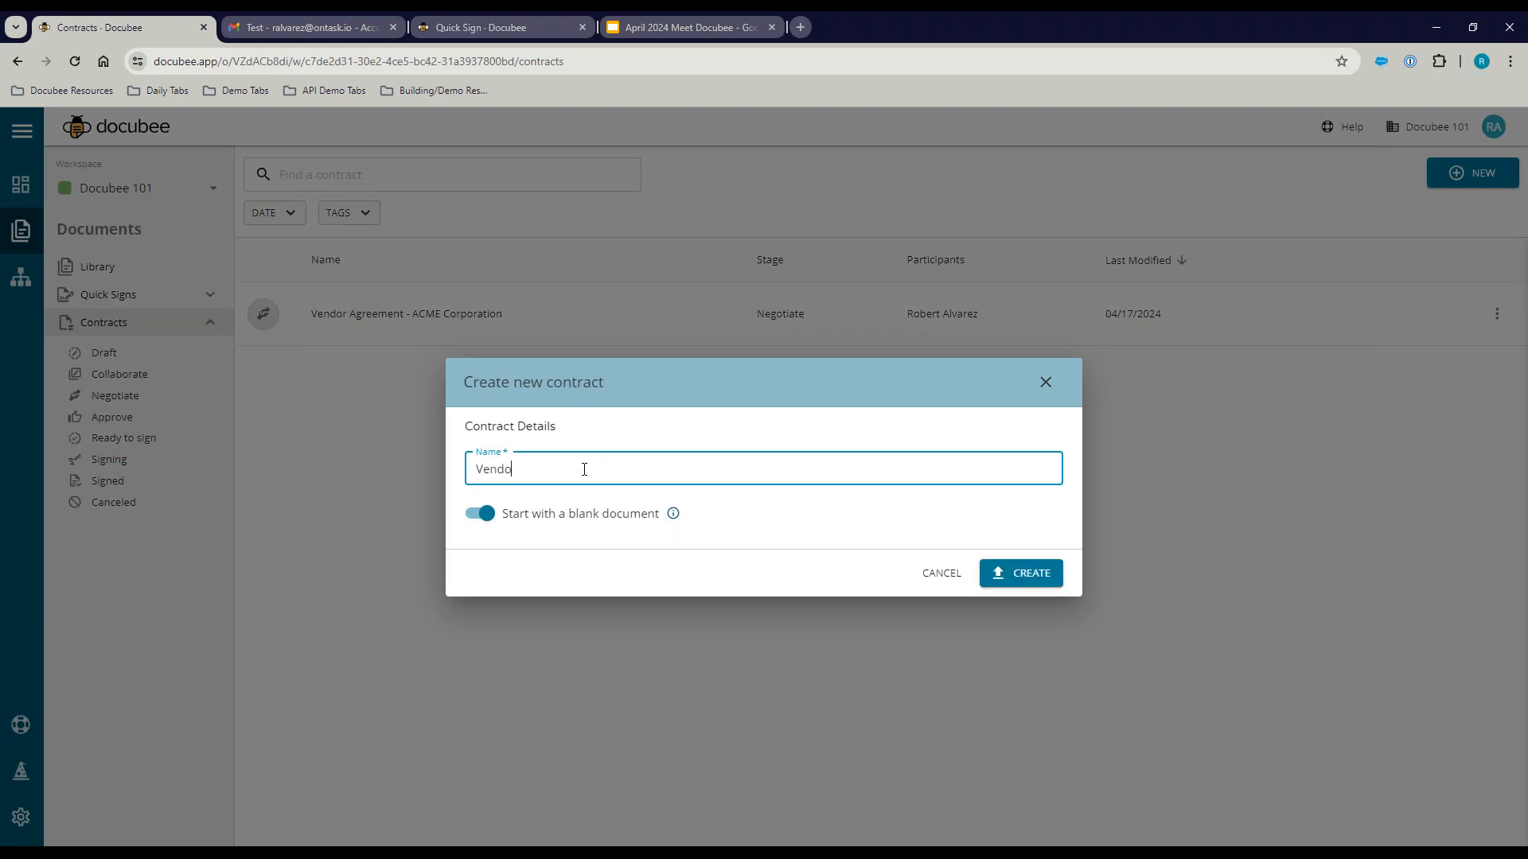
pyautogui.write('r Contract for Test Company')
pyautogui.click(485, 514)
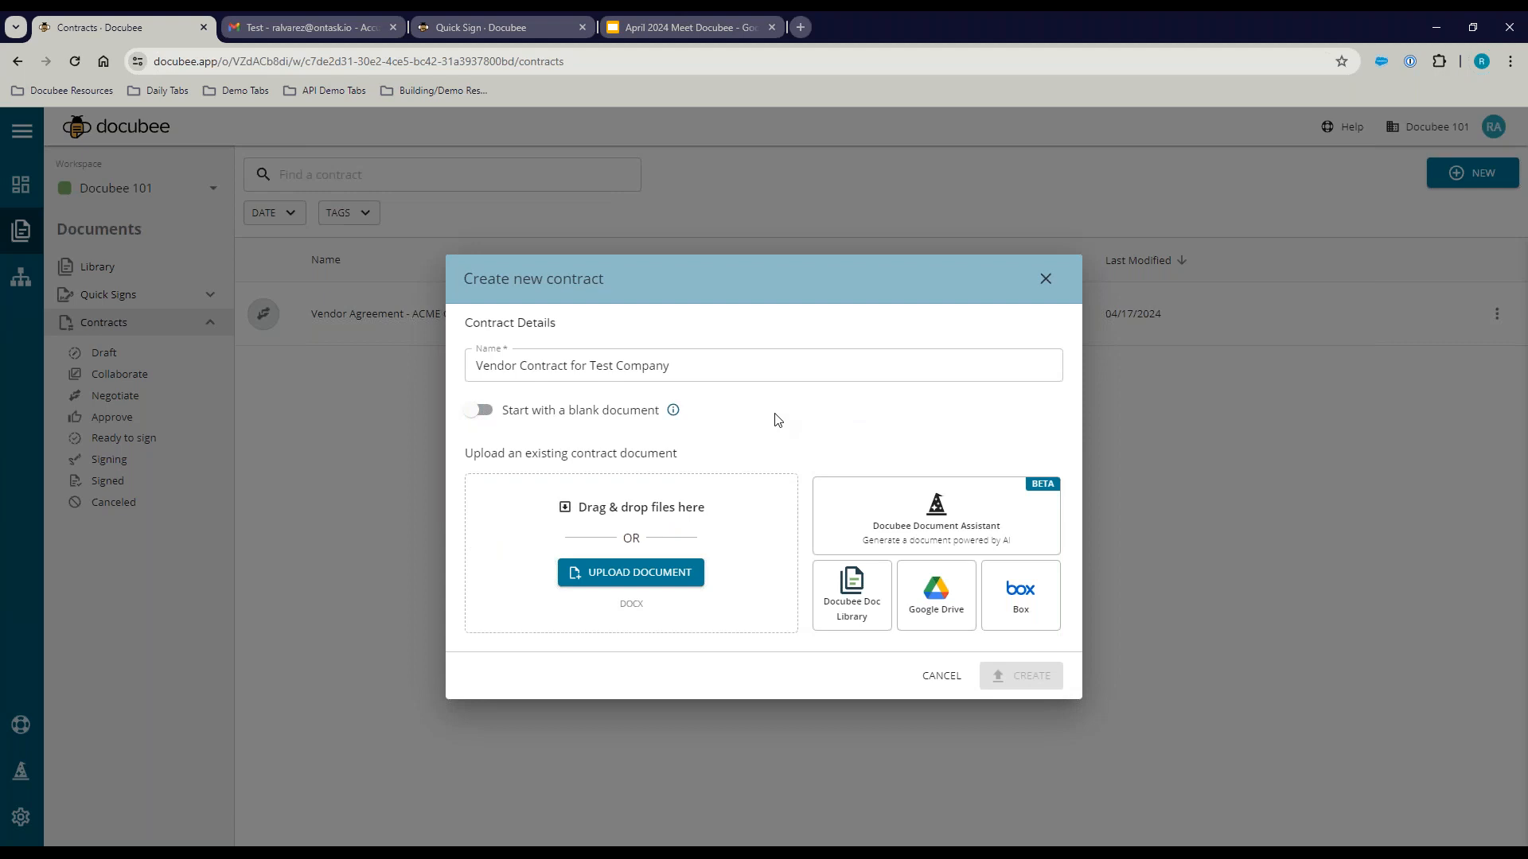
pyautogui.click(842, 591)
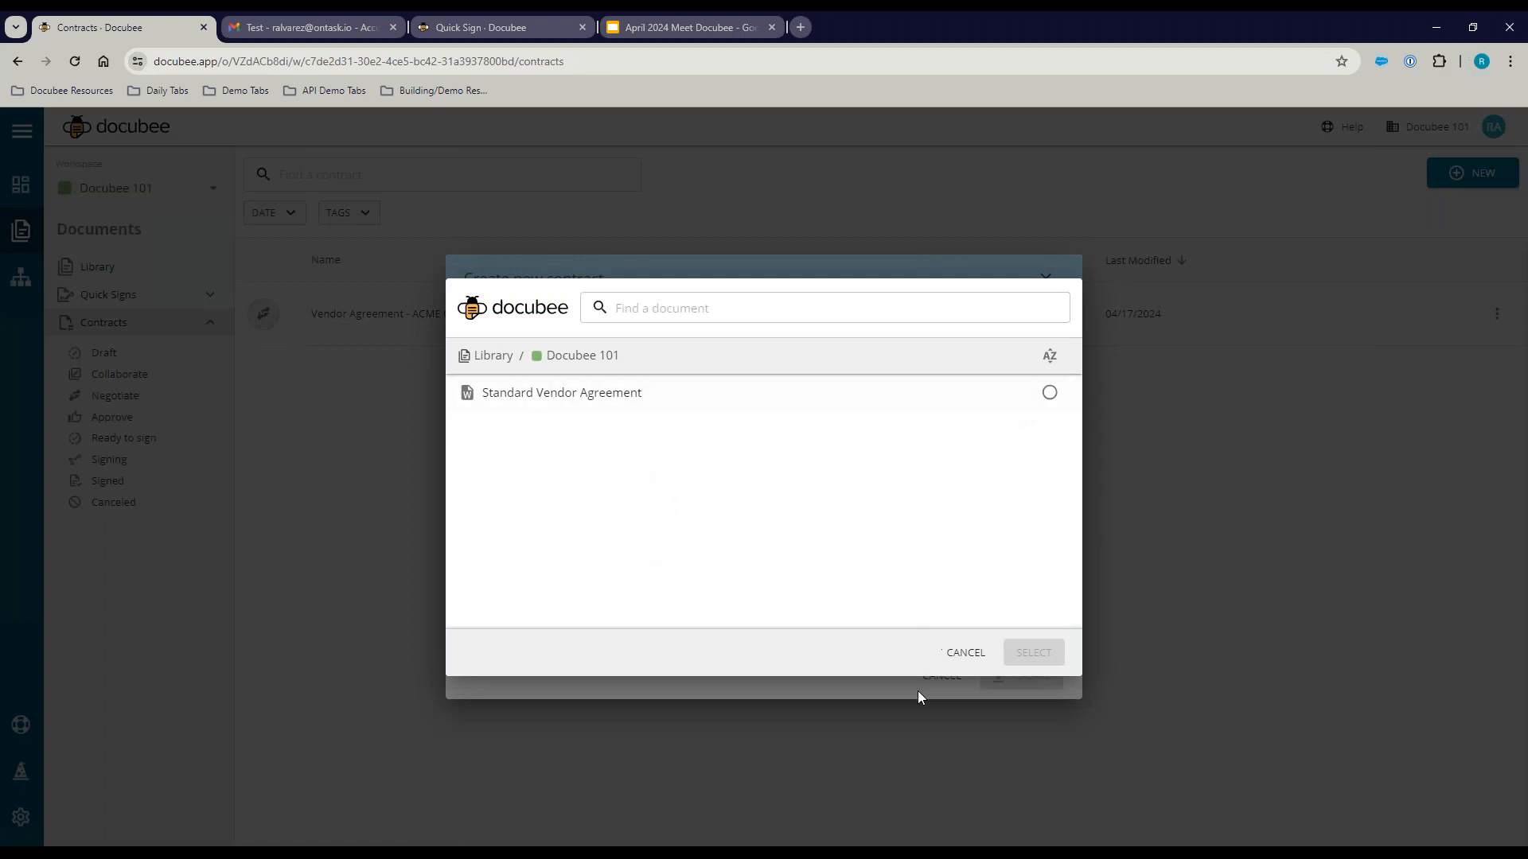
pyautogui.click(957, 660)
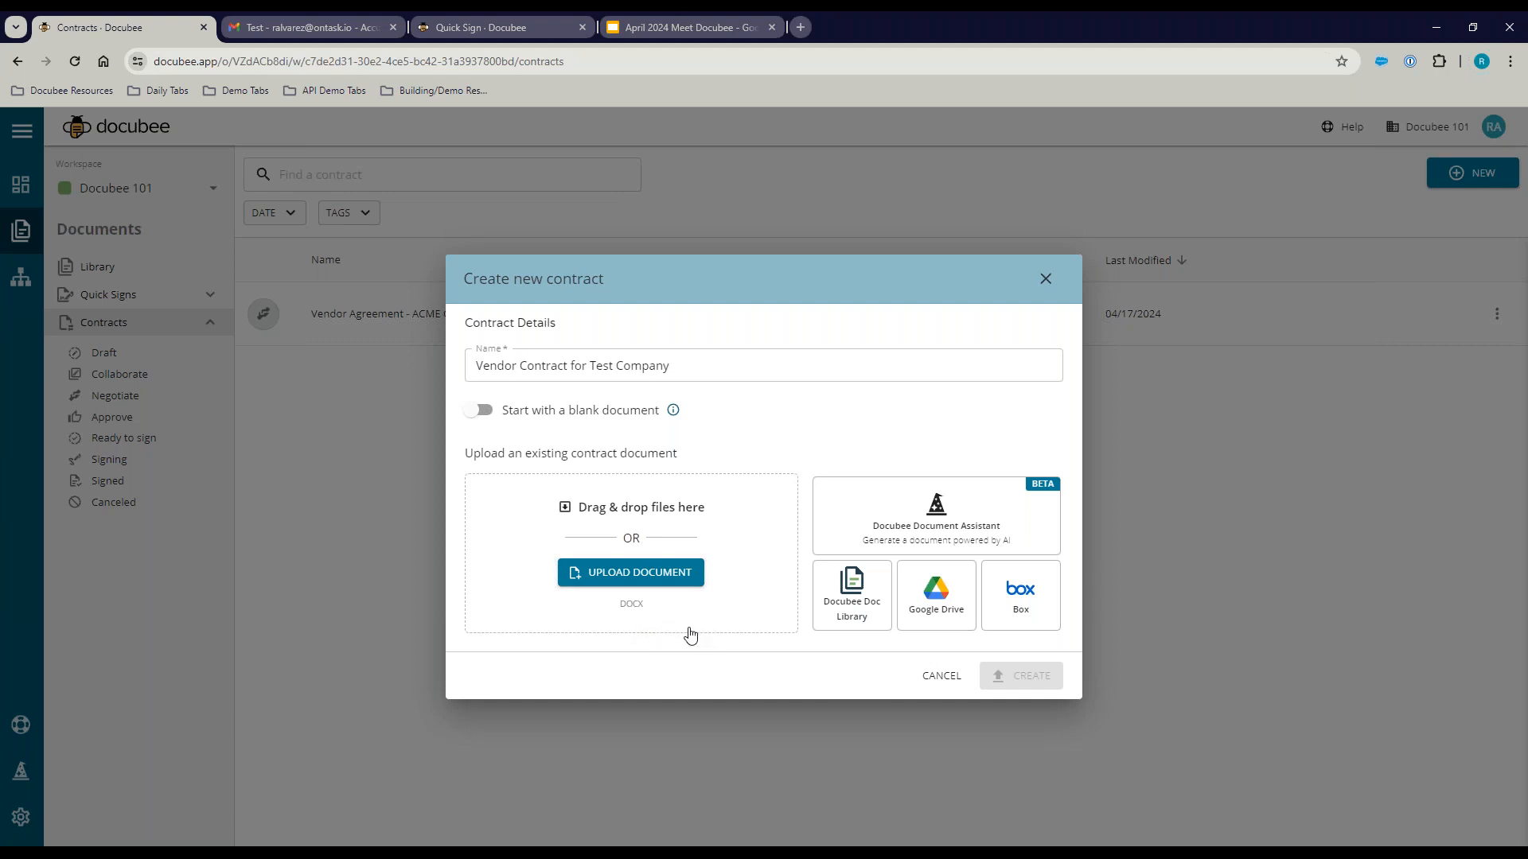
pyautogui.click(855, 592)
pyautogui.click(1049, 393)
pyautogui.click(1033, 654)
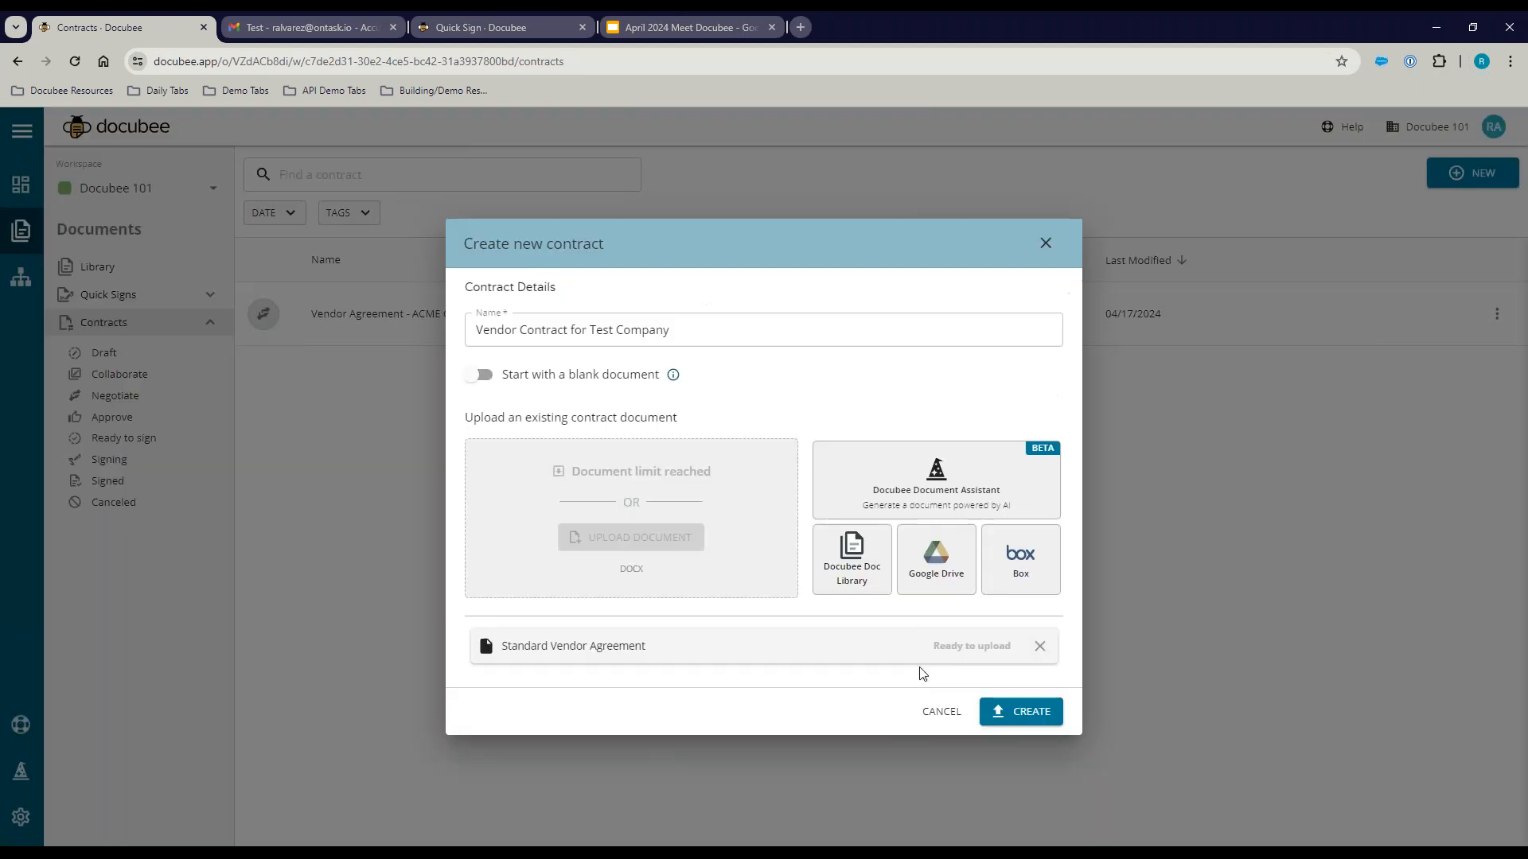
pyautogui.click(1027, 713)
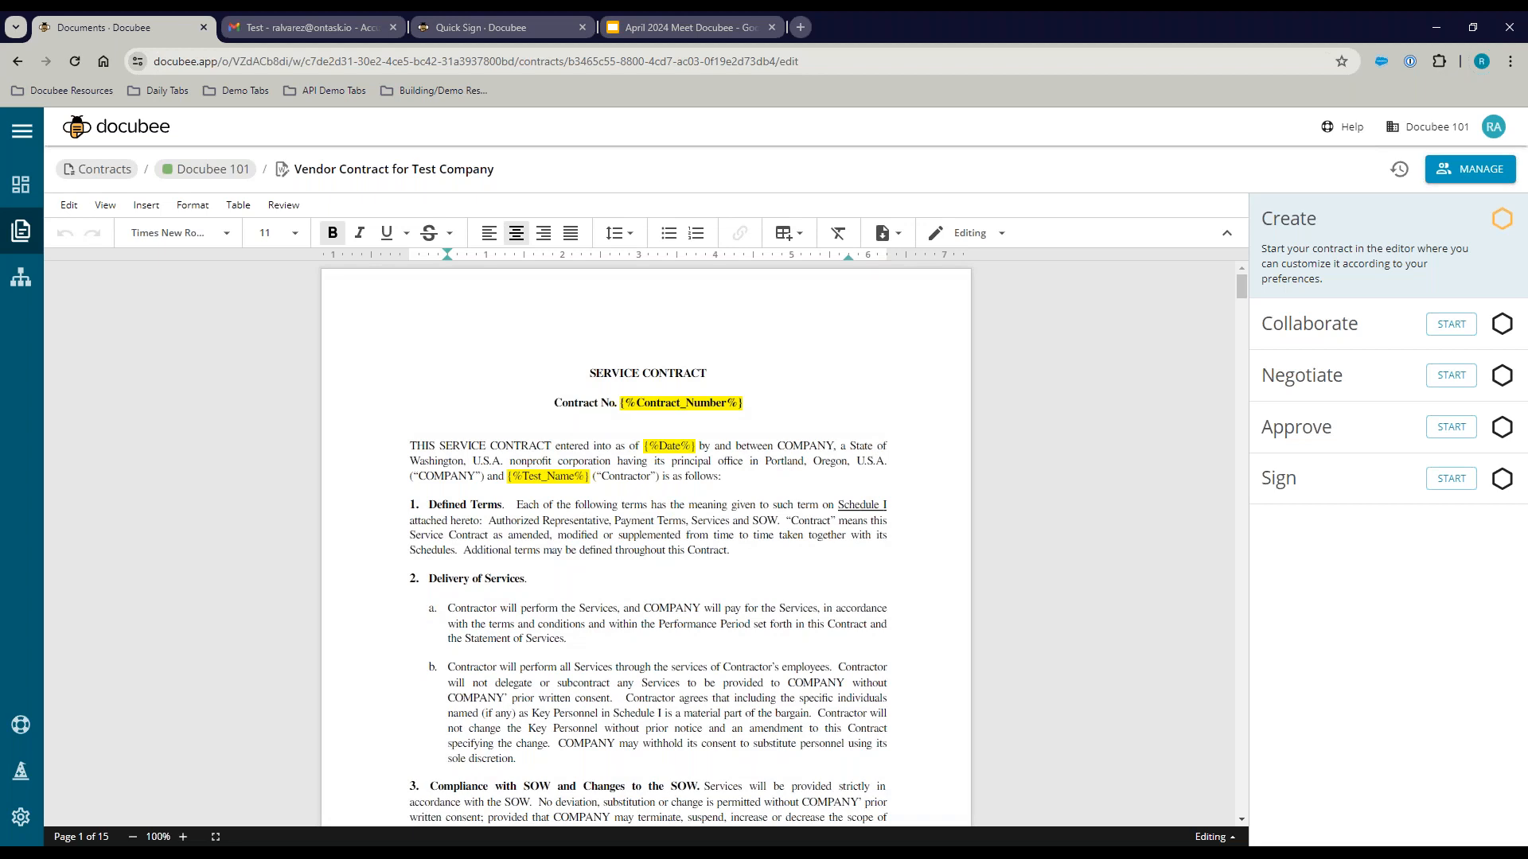
# Step: Delete the text of the first clause under Delivery of Services
pyautogui.scroll(-2, 451, 453)
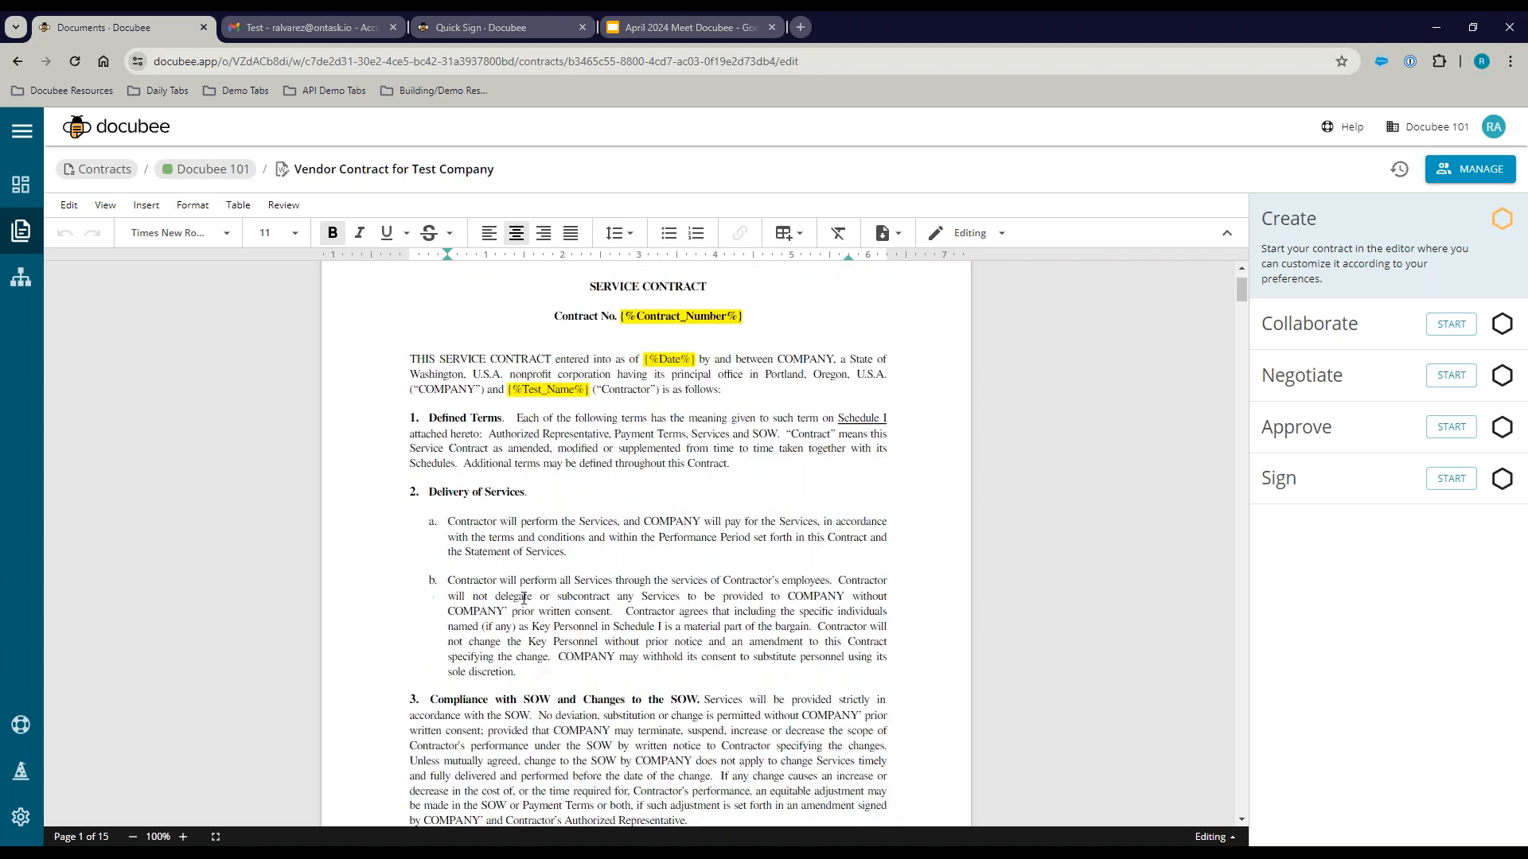
pyautogui.moveTo(450, 448); pyautogui.dragTo(577, 487)
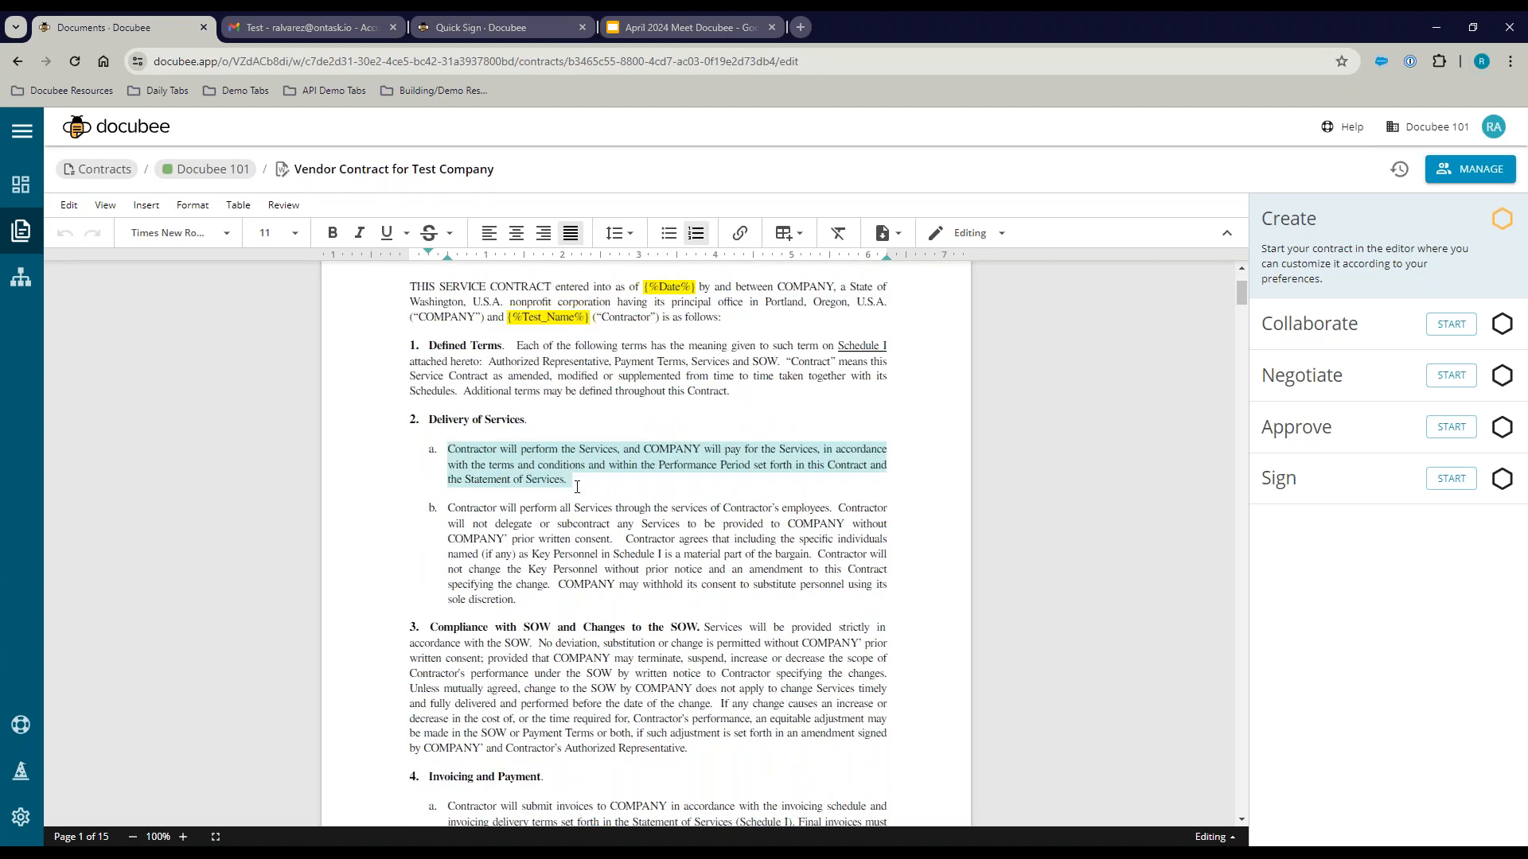
pyautogui.press('BackSpace')
# Step: Bold clause b and remove the empty list item so it becomes item a
pyautogui.moveTo(444, 473); pyautogui.dragTo(525, 570)
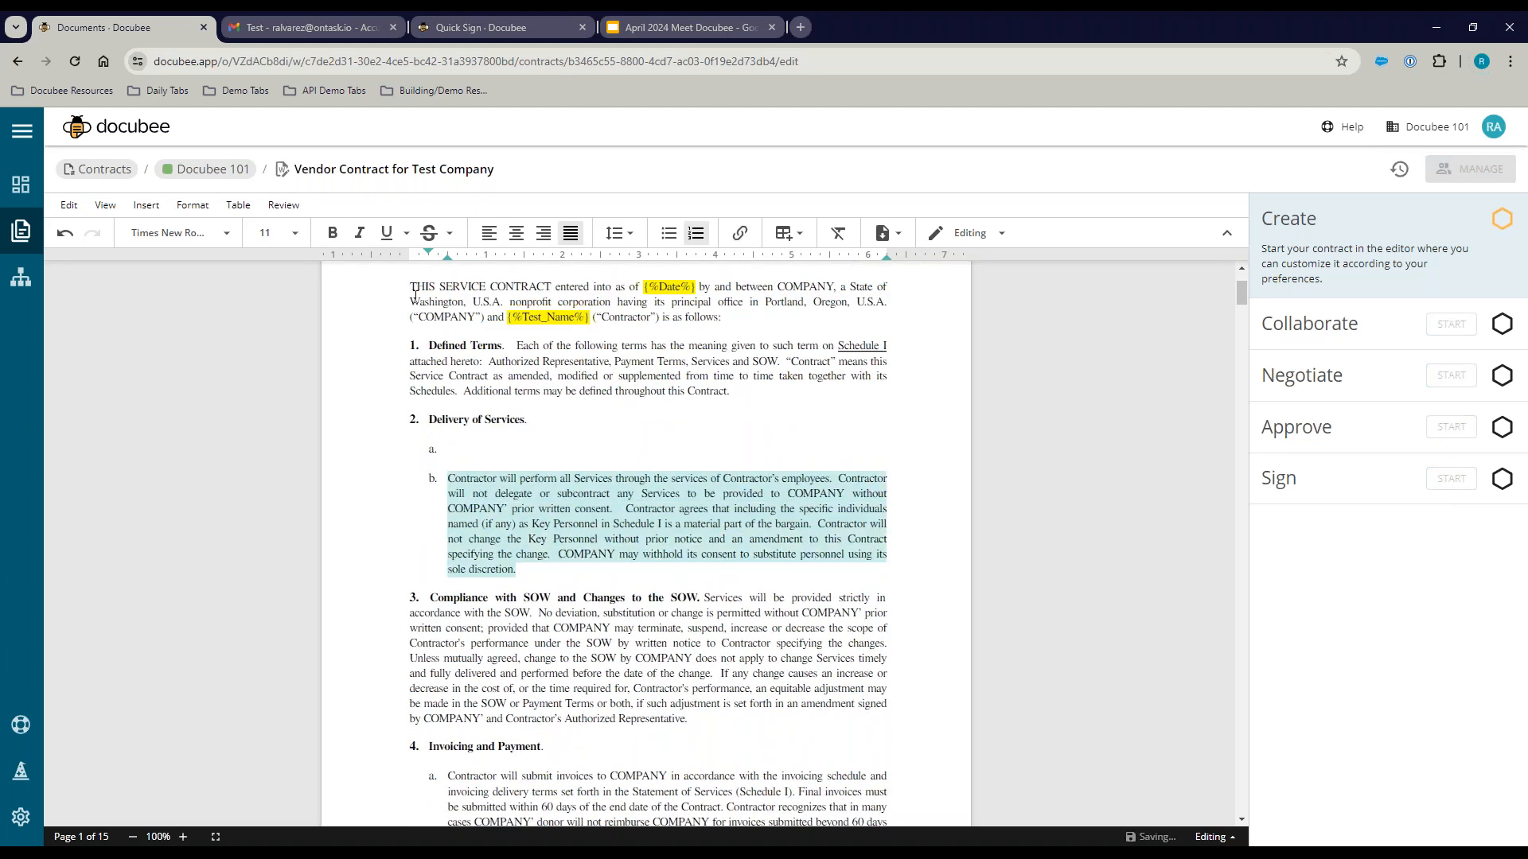
pyautogui.click(333, 233)
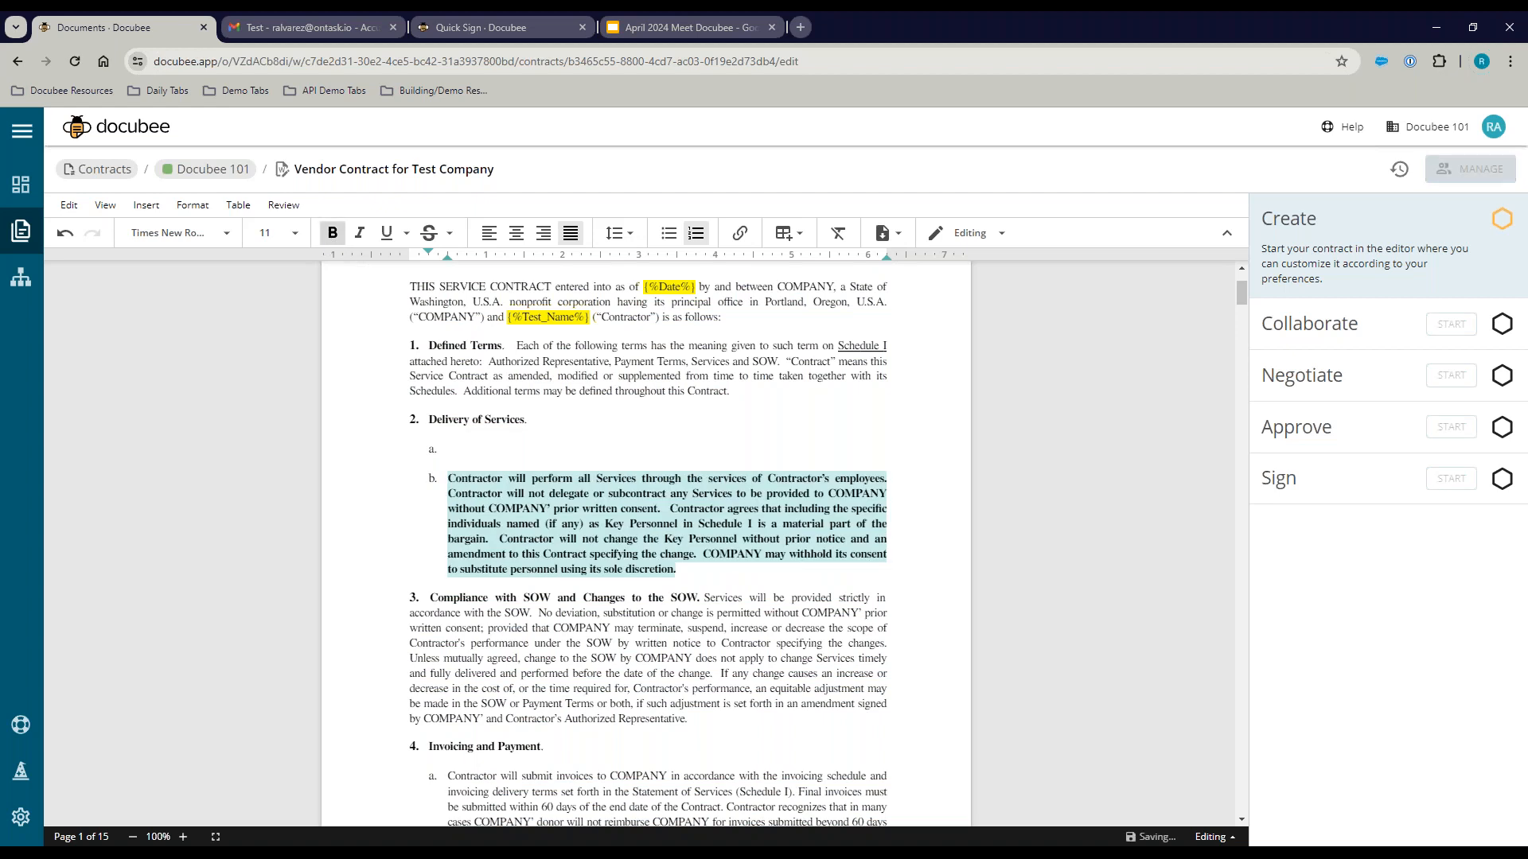
pyautogui.click(682, 570)
pyautogui.click(512, 453)
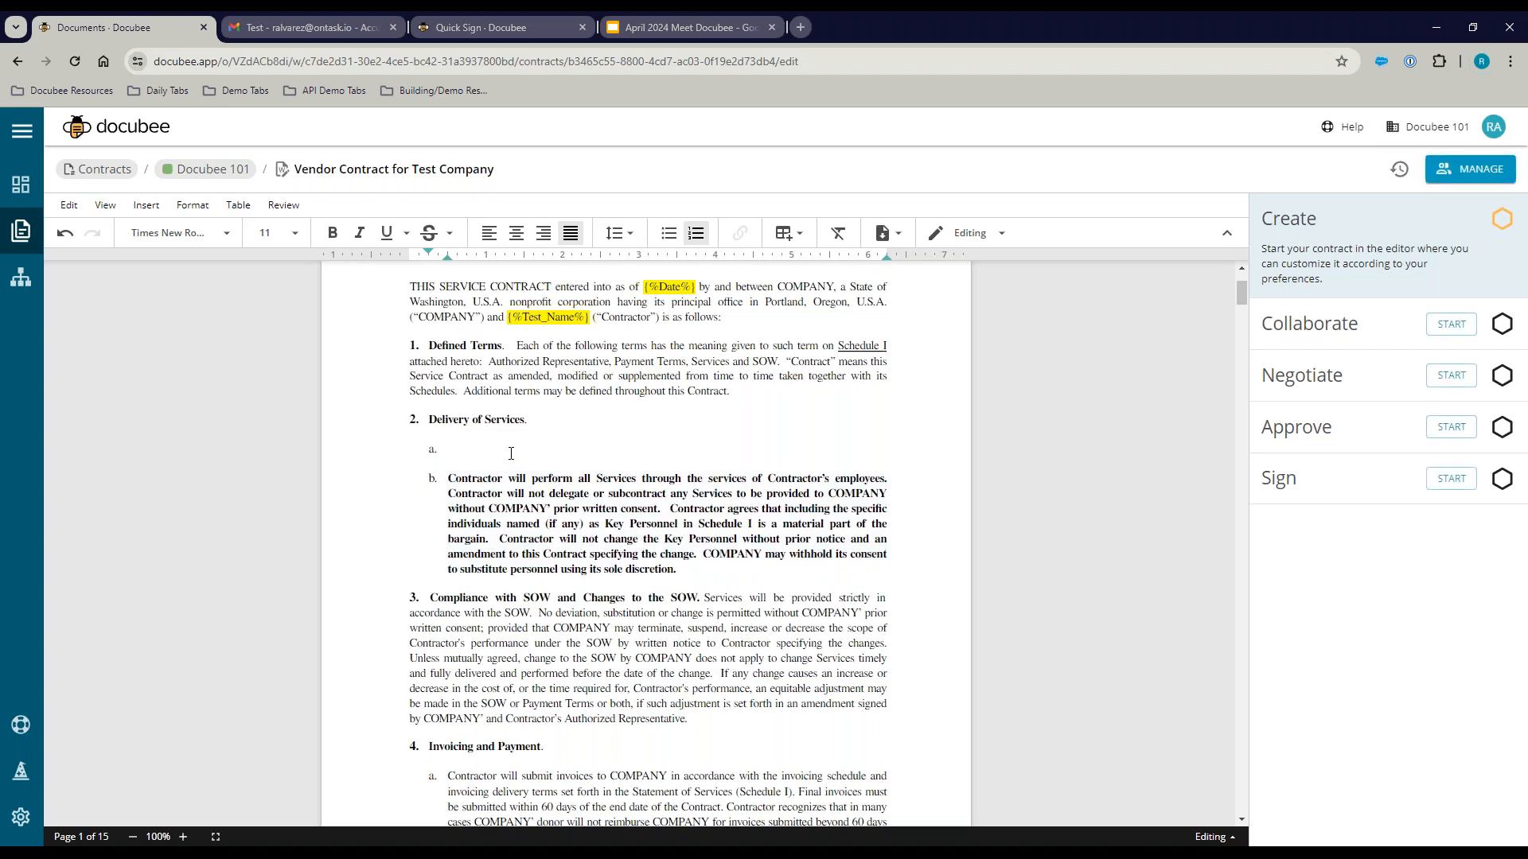
pyautogui.press('BackSpace')
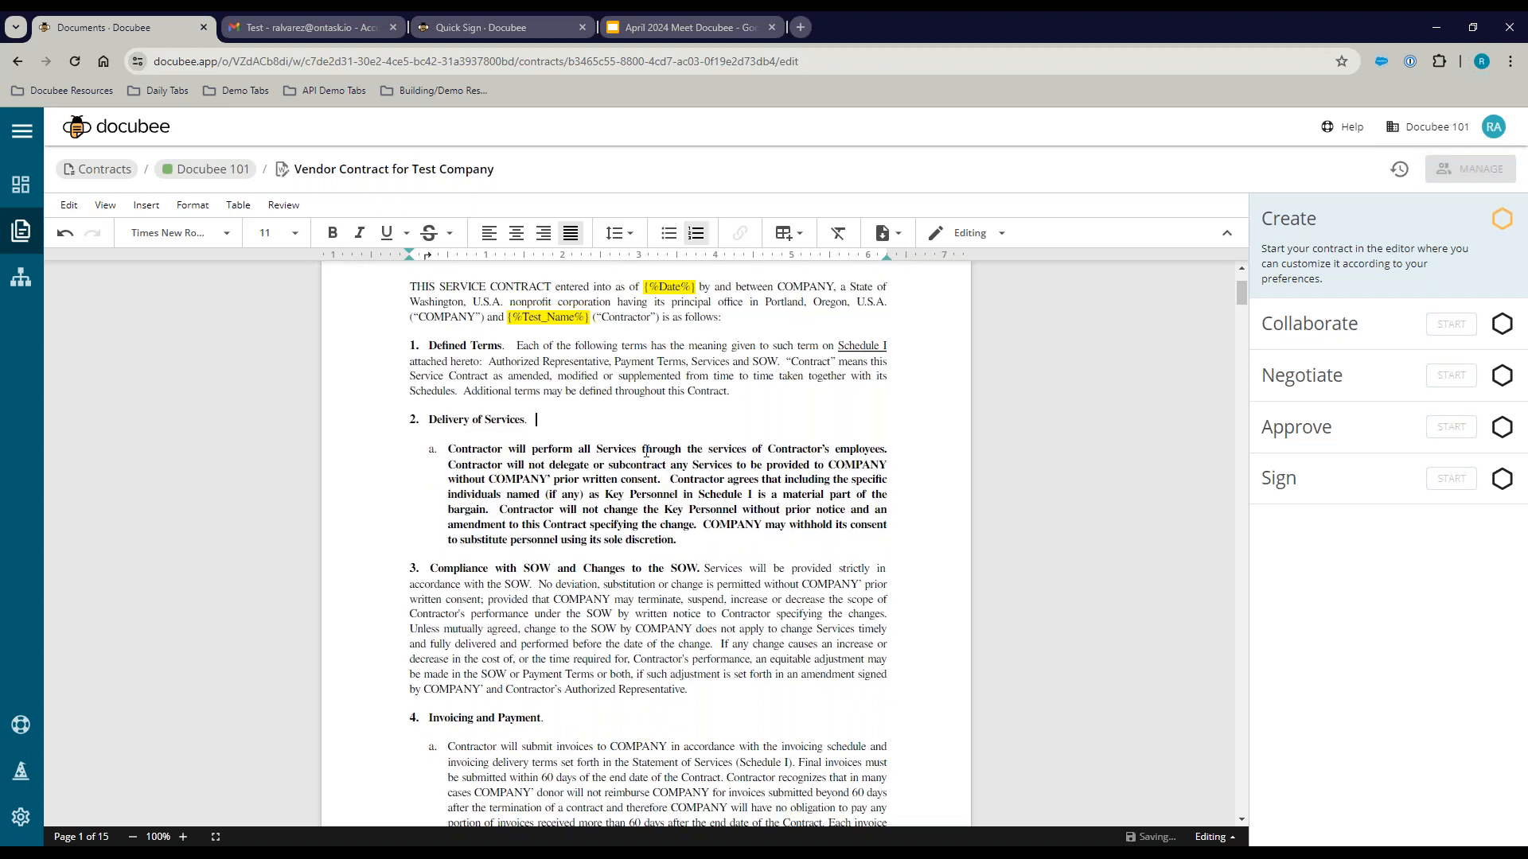
pyautogui.scroll(2, 650, 617)
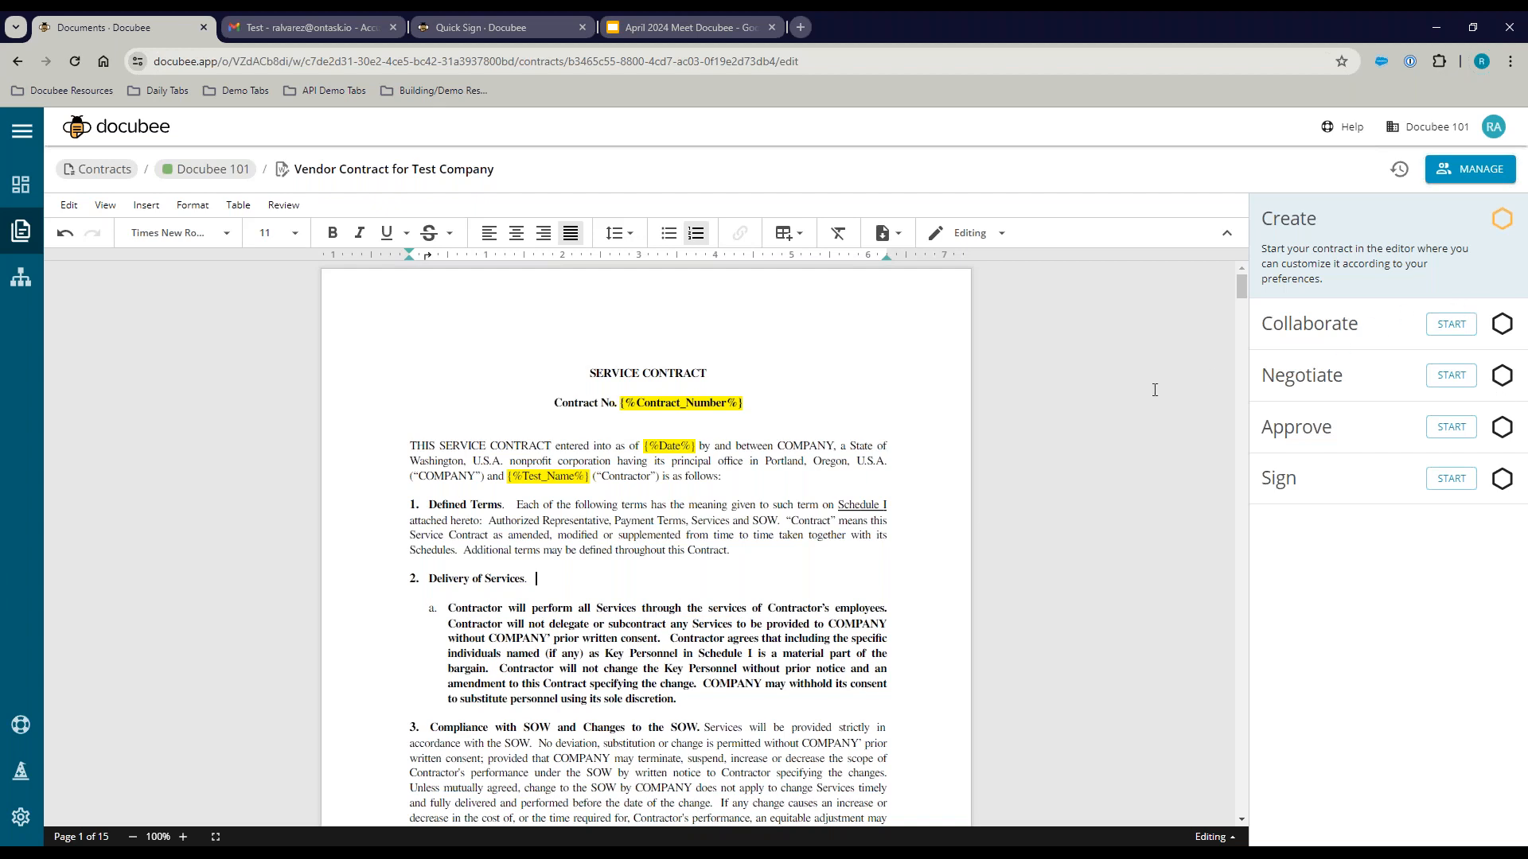
# Step: Start the Collaborate stage, cancelling the team prompt so only the creator remains
pyautogui.click(1452, 328)
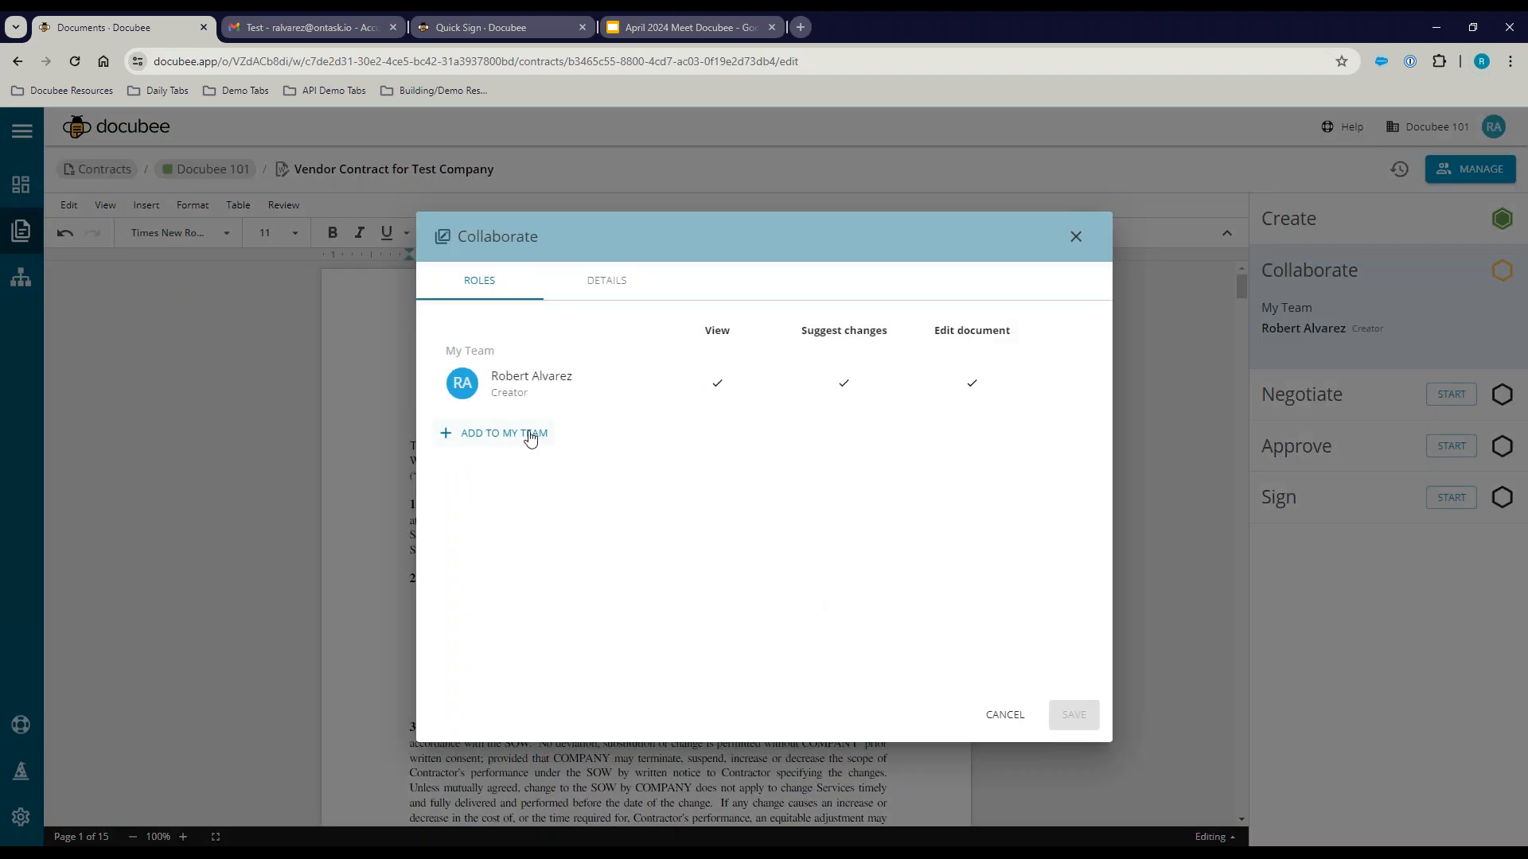
pyautogui.click(536, 439)
pyautogui.click(645, 437)
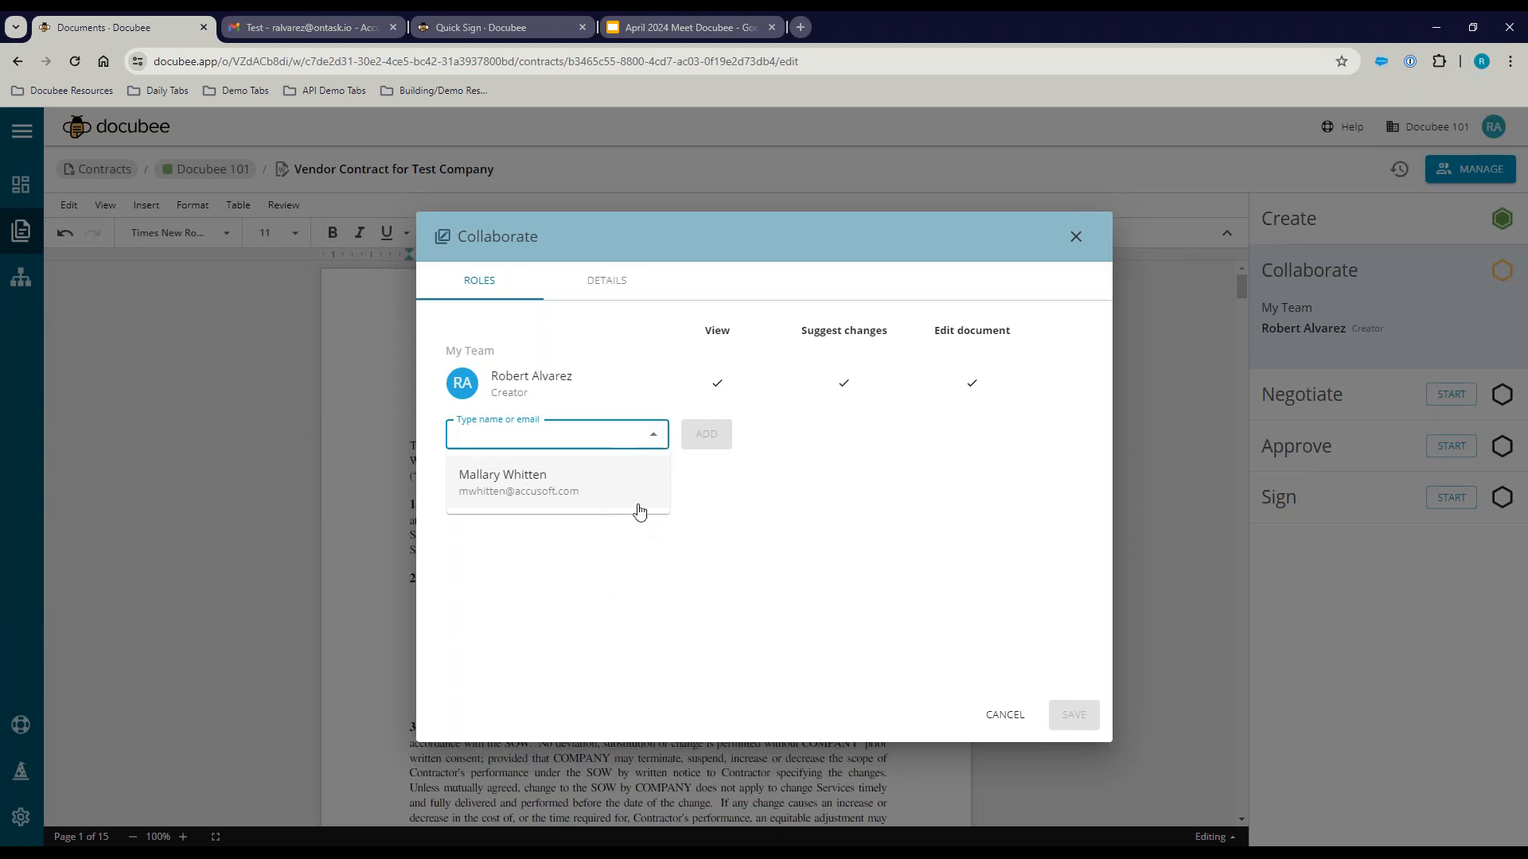
pyautogui.click(572, 585)
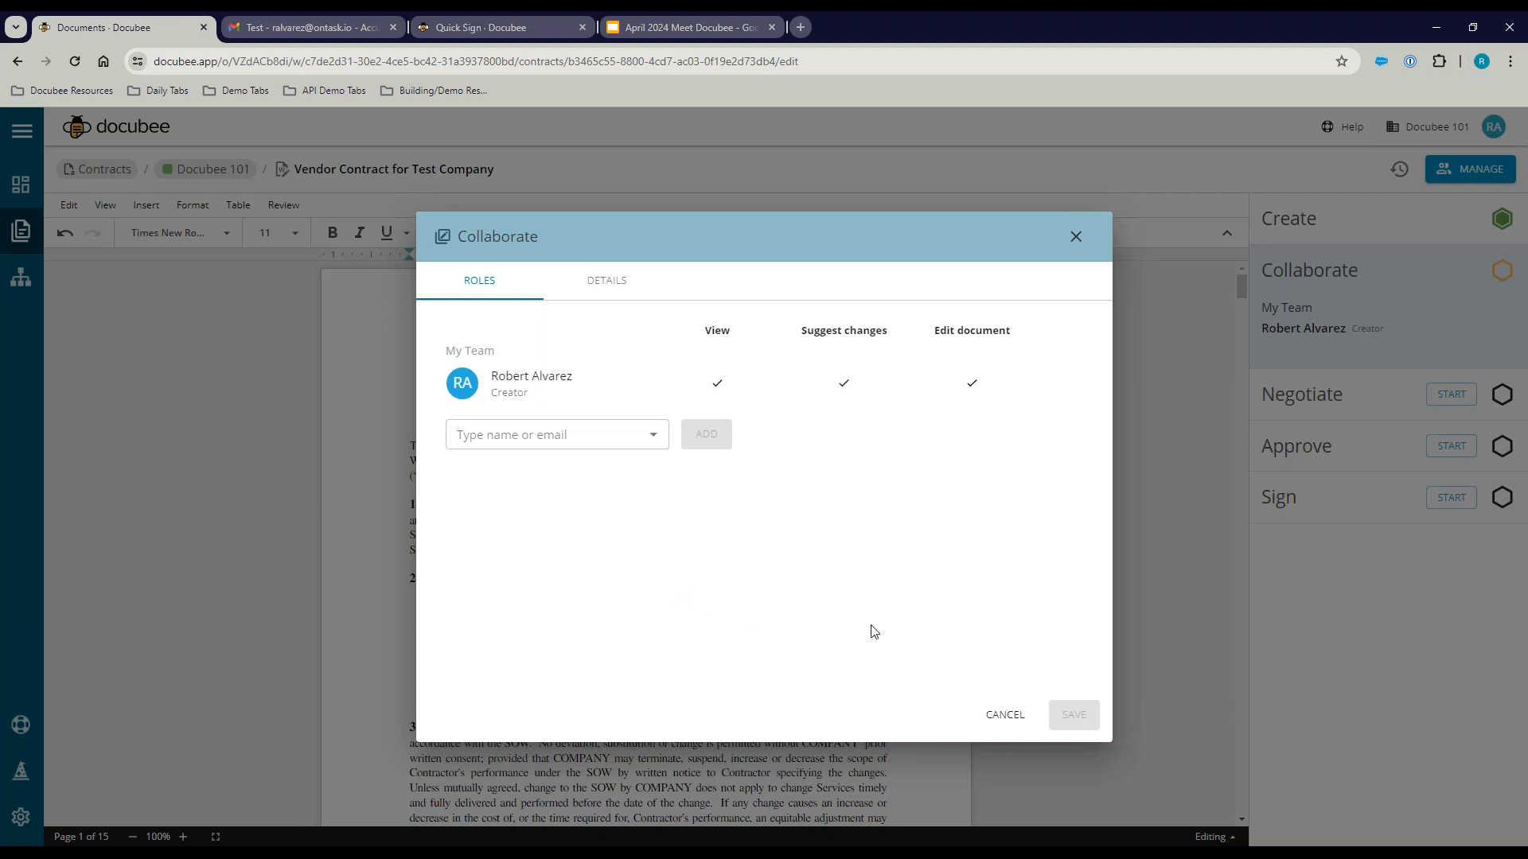
pyautogui.click(994, 720)
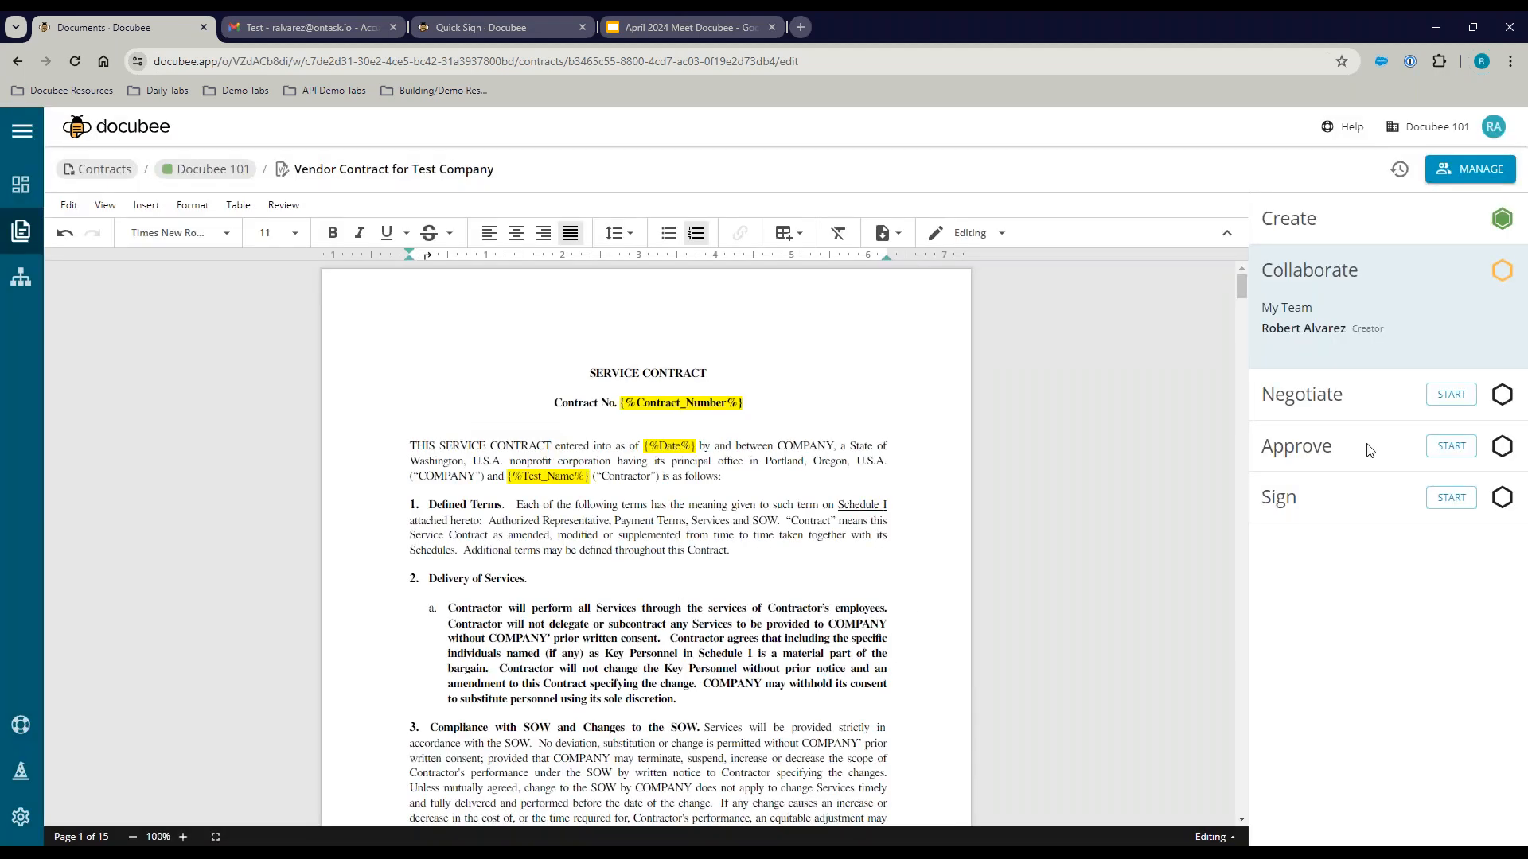
# Step: Start Negotiate, adding the counterparty's e-mail to the receiving team with Suggest changes rights, and save
pyautogui.click(1446, 398)
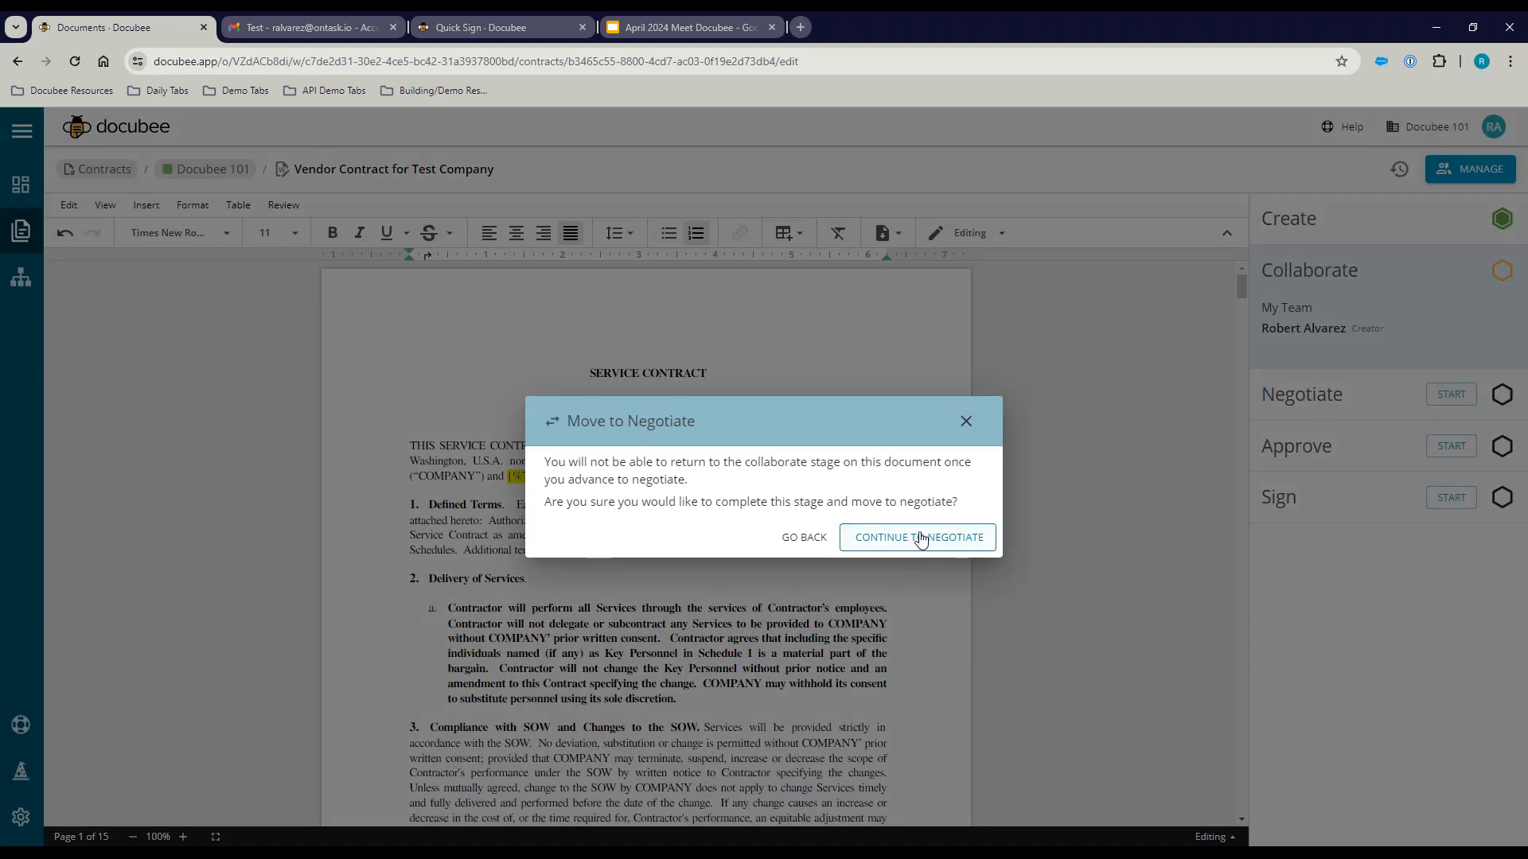
pyautogui.click(919, 541)
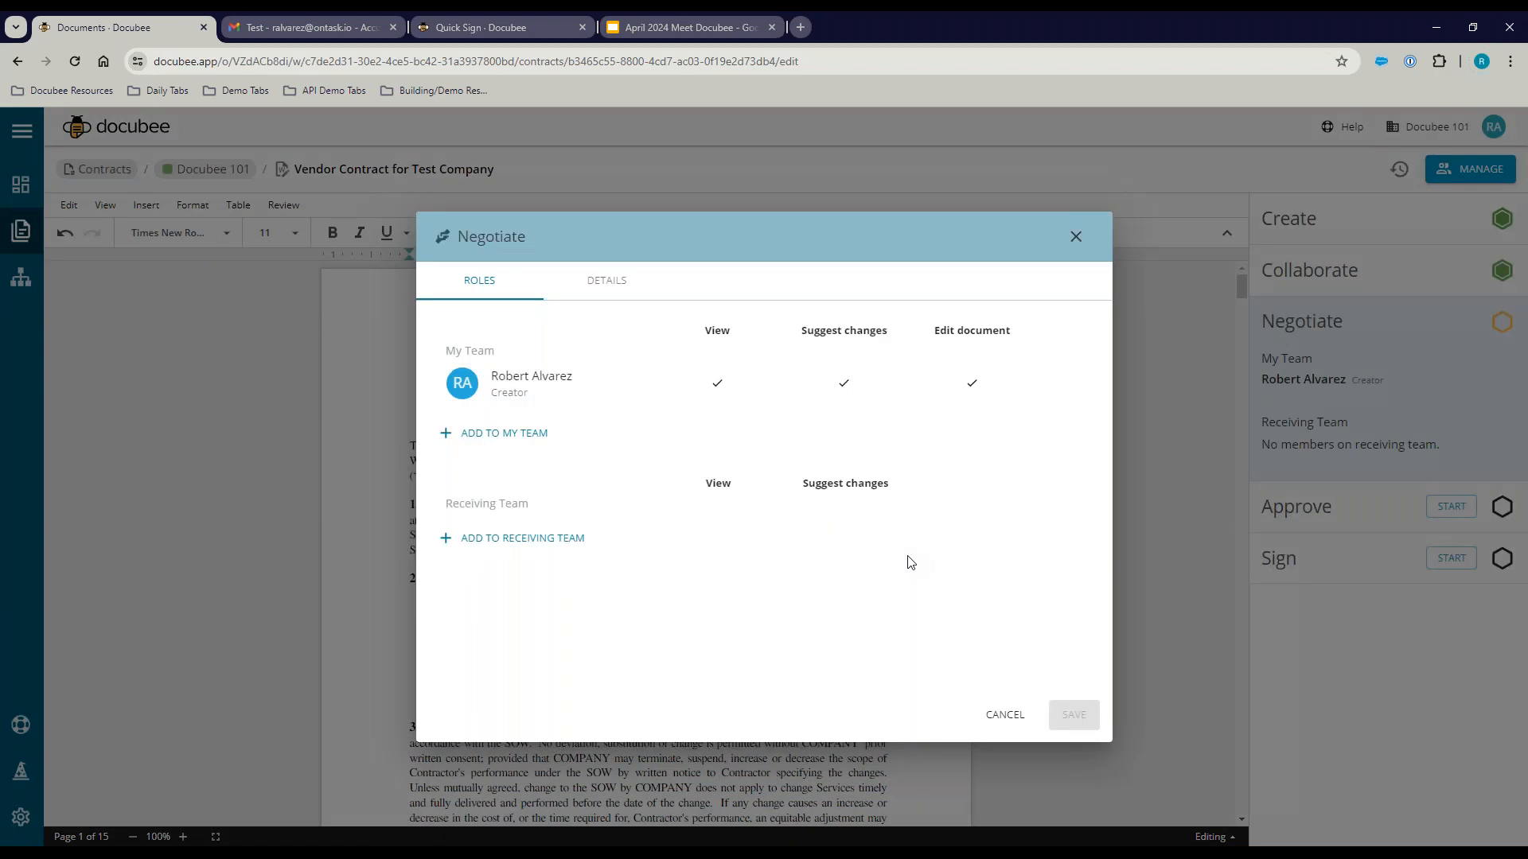
pyautogui.click(527, 538)
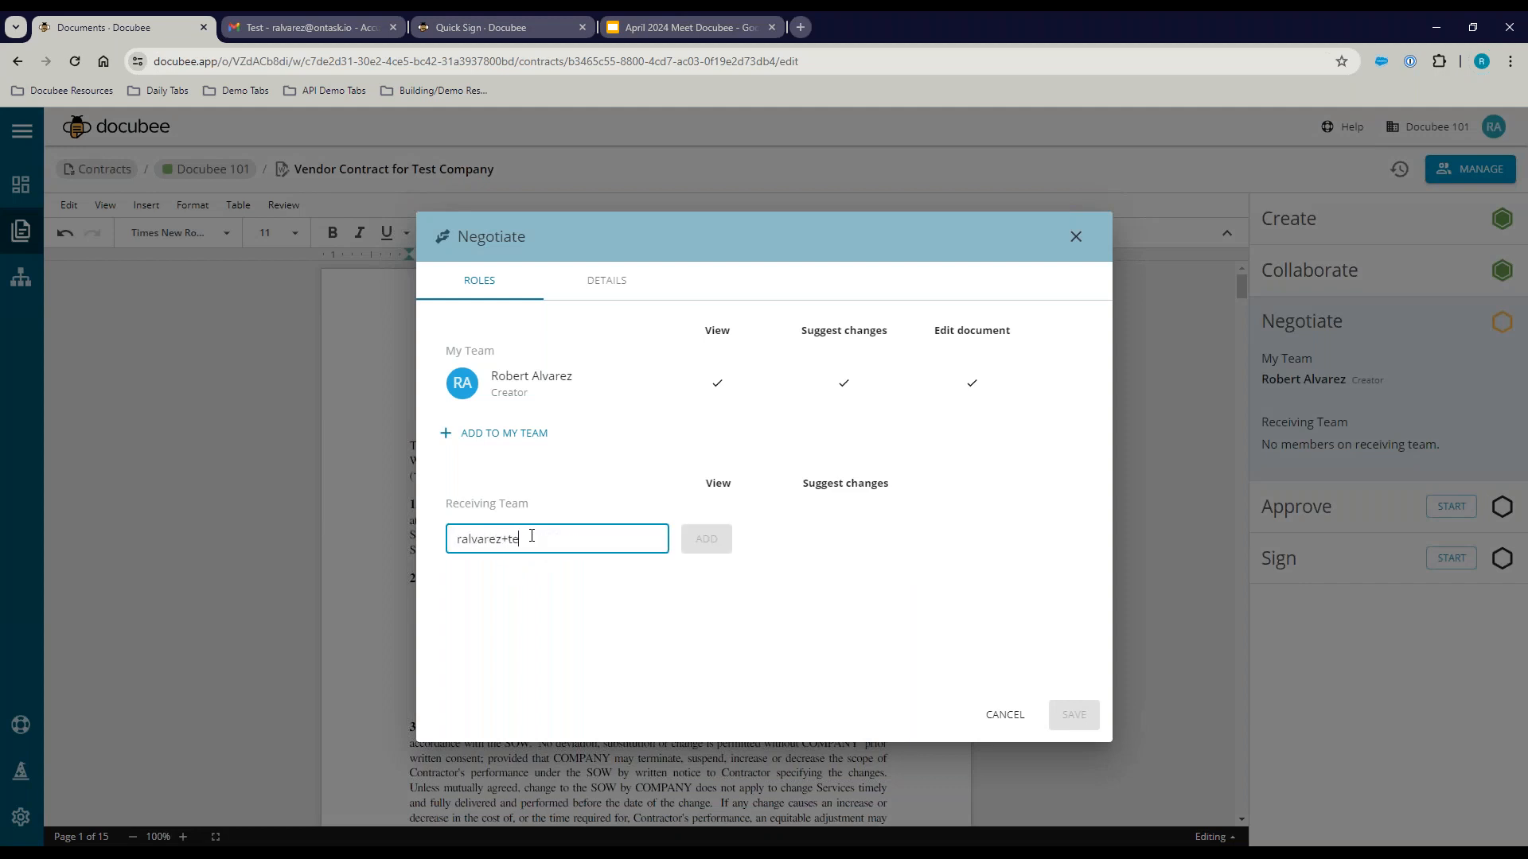
pyautogui.click(689, 538)
pyautogui.click(838, 537)
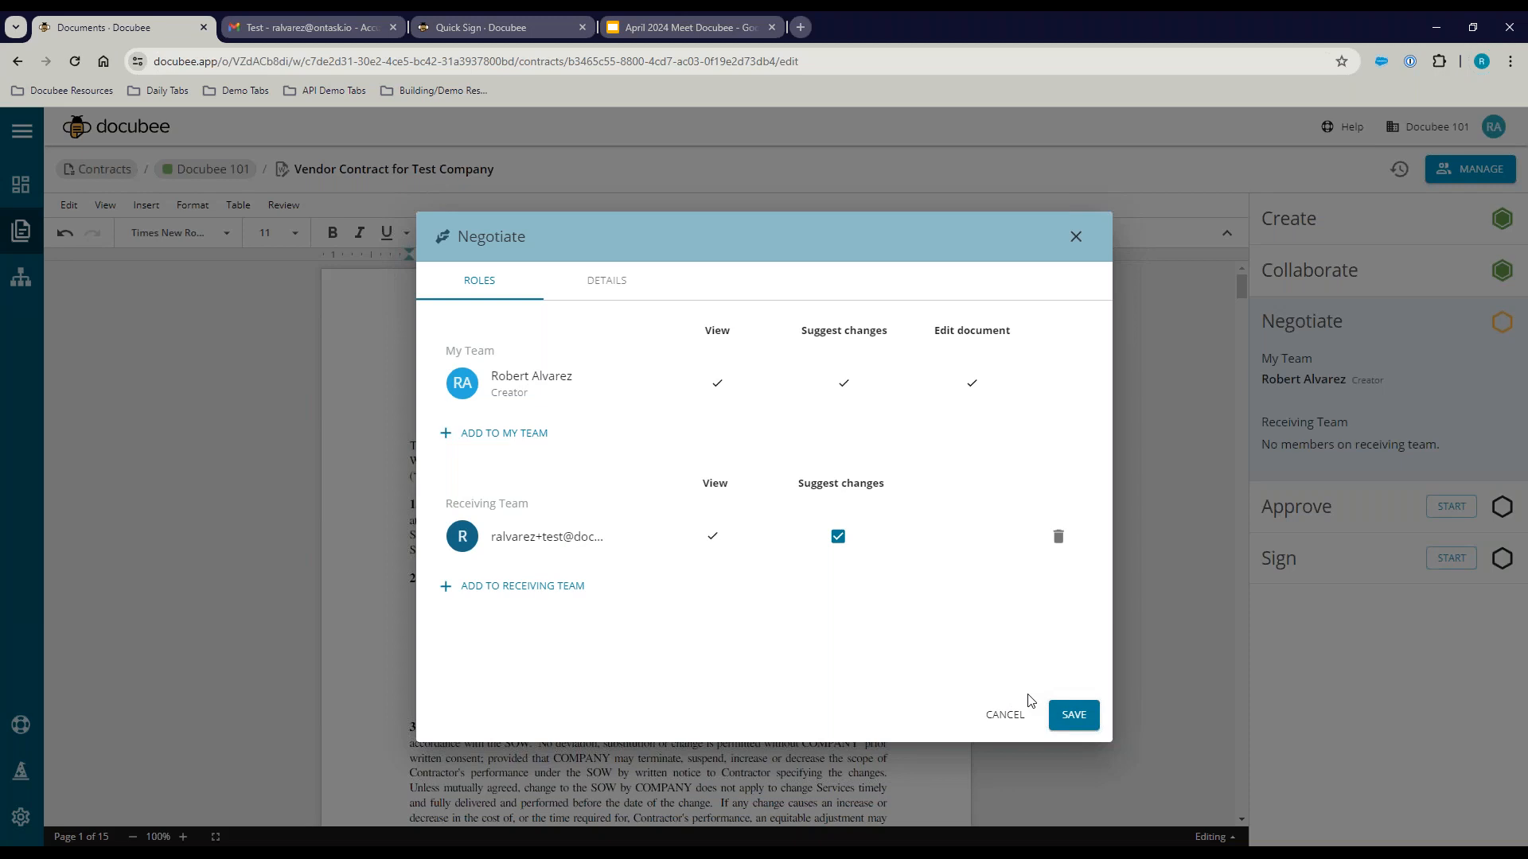
pyautogui.click(1074, 715)
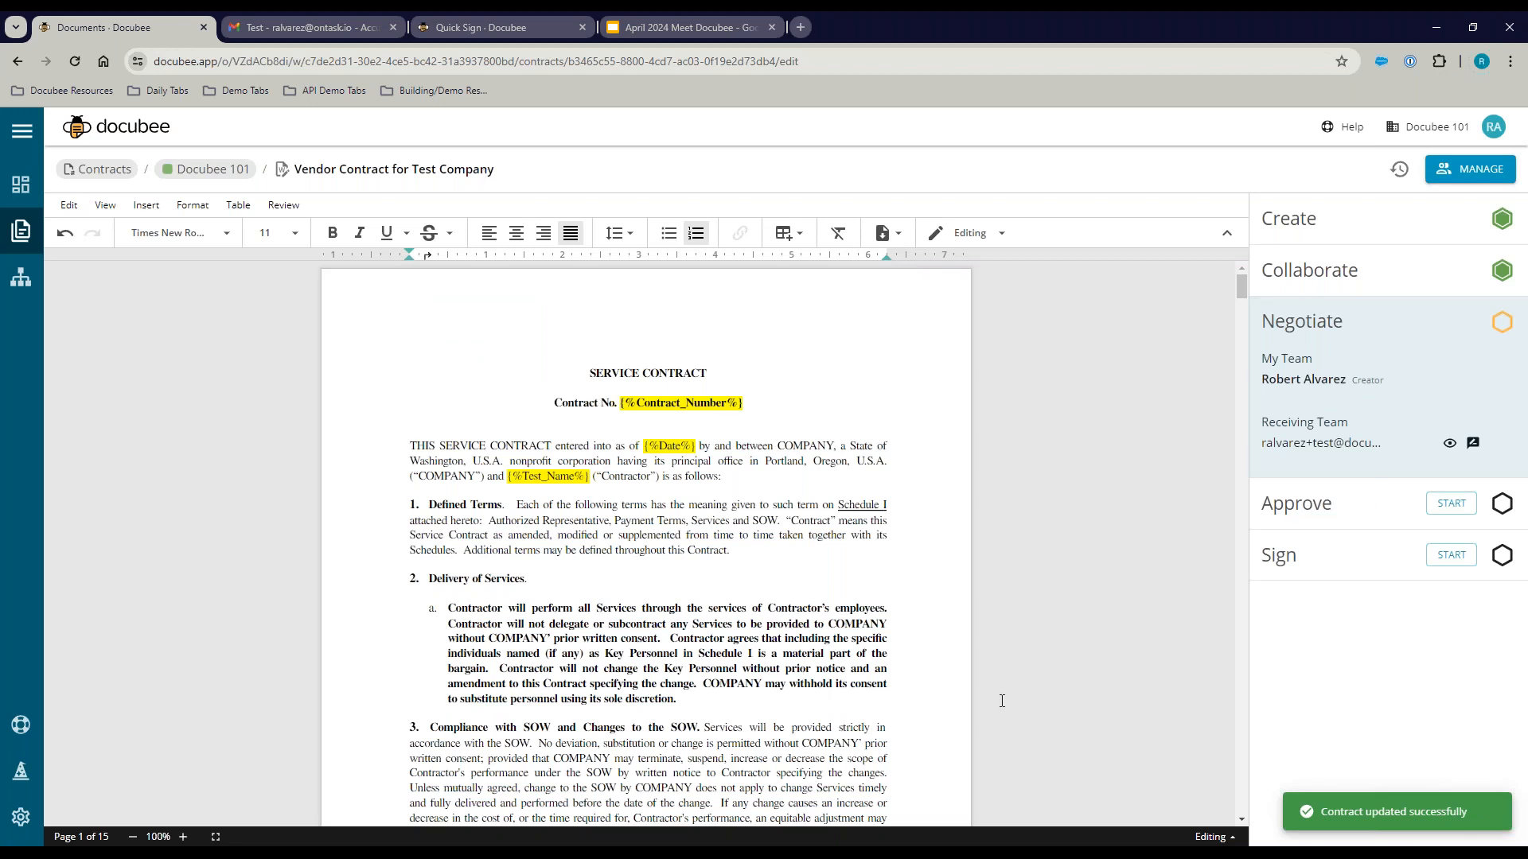
# Step: Open the negotiation email in Gmail and launch its VIEW CONTRACT link in an incognito window
pyautogui.click(334, 30)
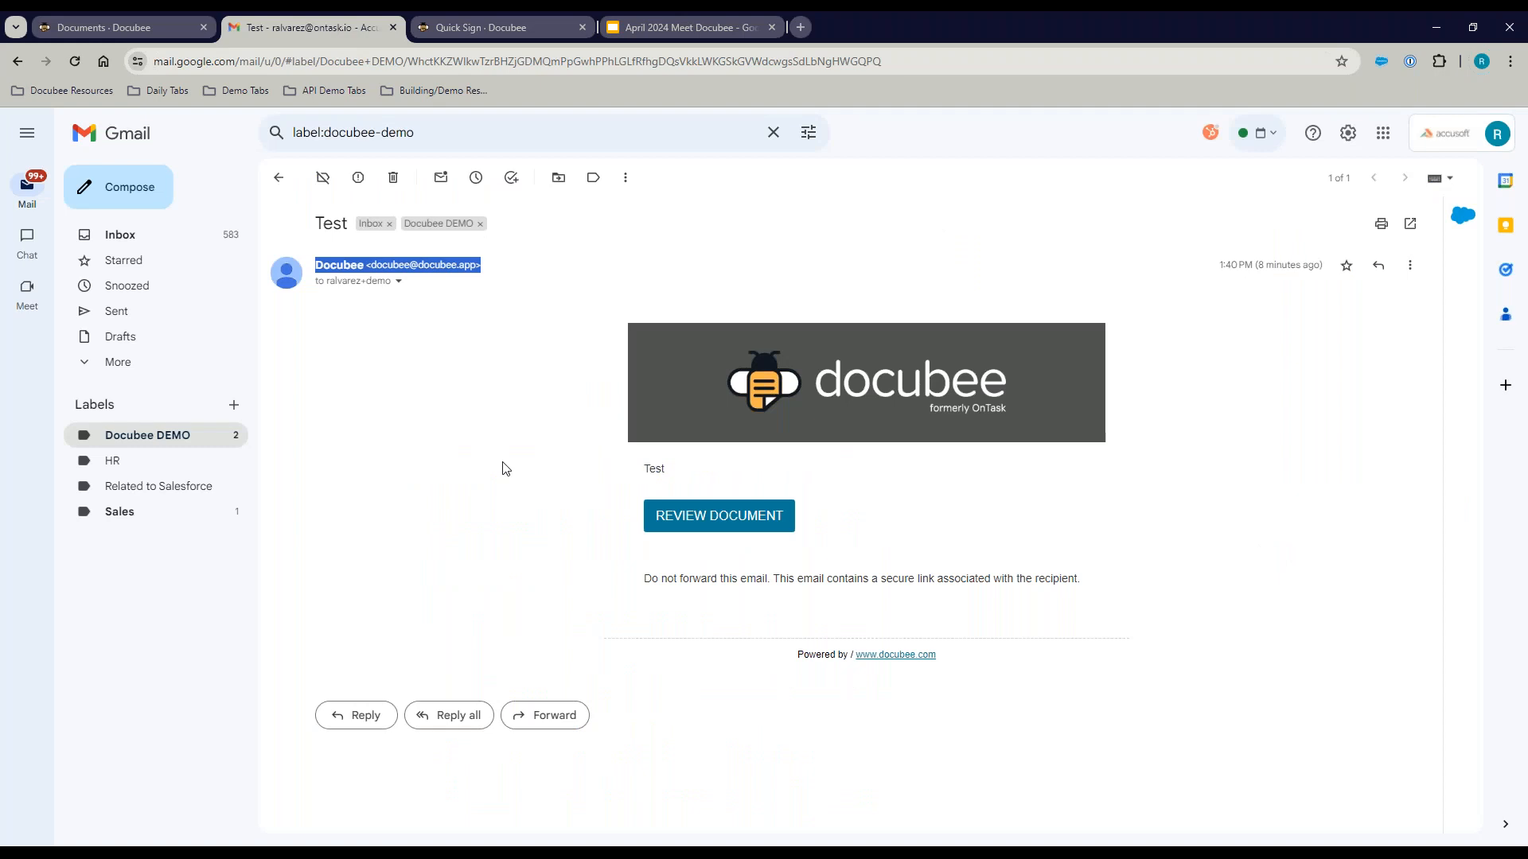
pyautogui.click(279, 177)
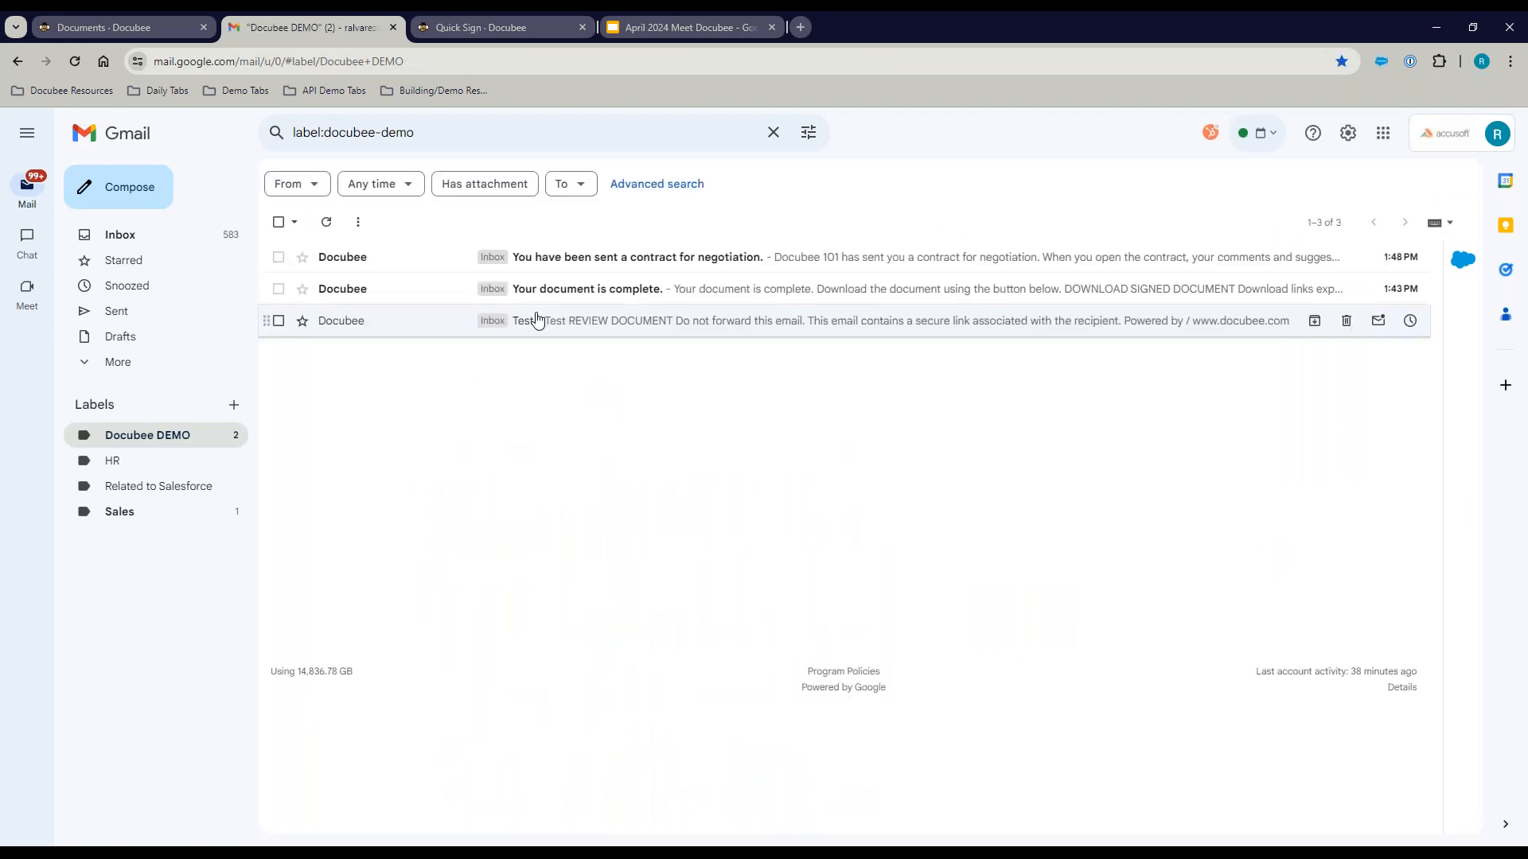
pyautogui.click(587, 259)
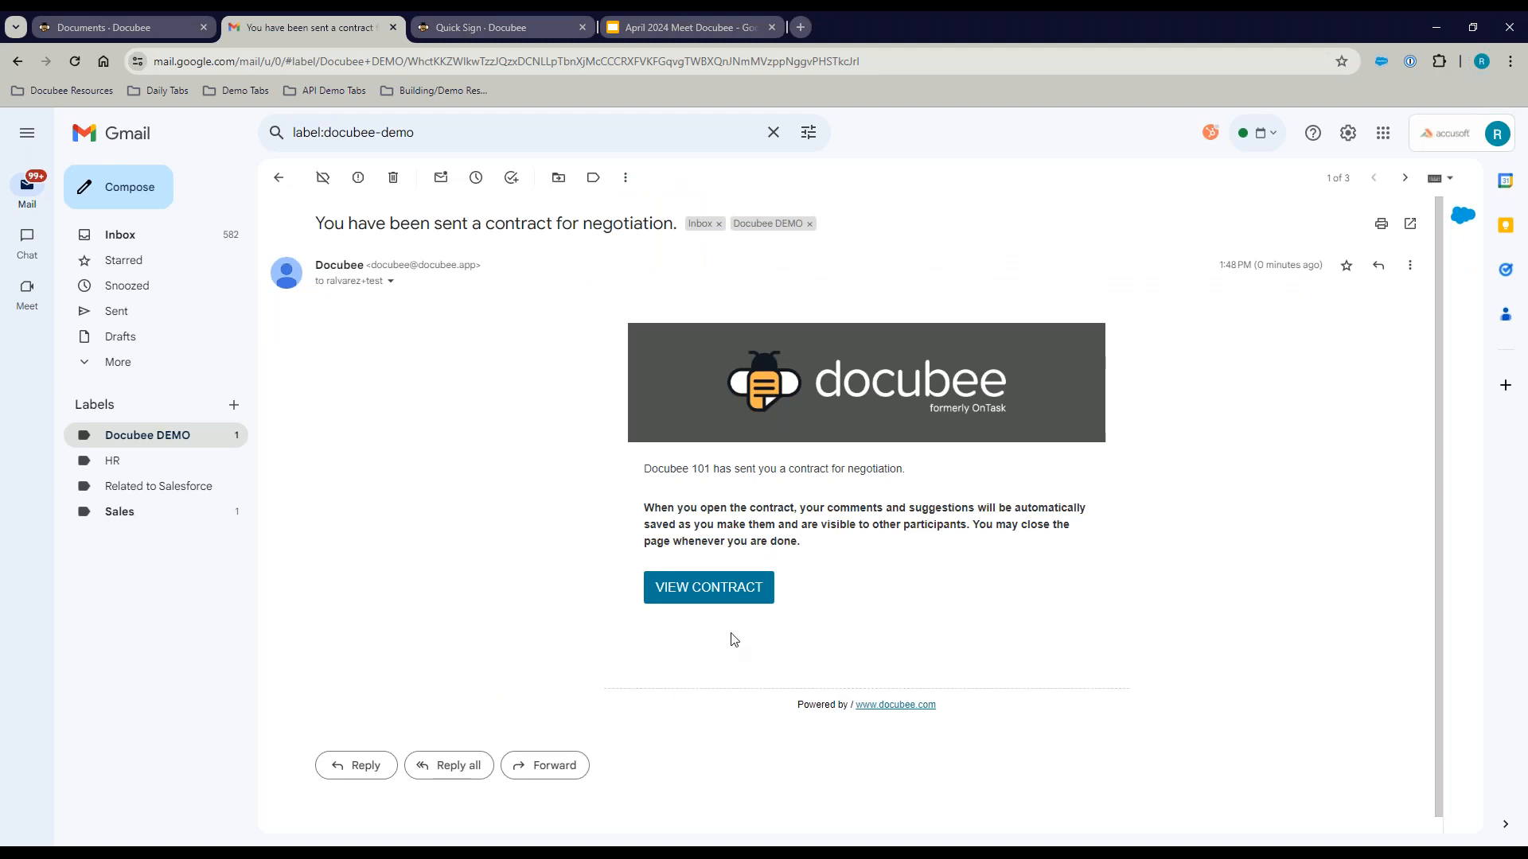
pyautogui.rightClick(705, 590)
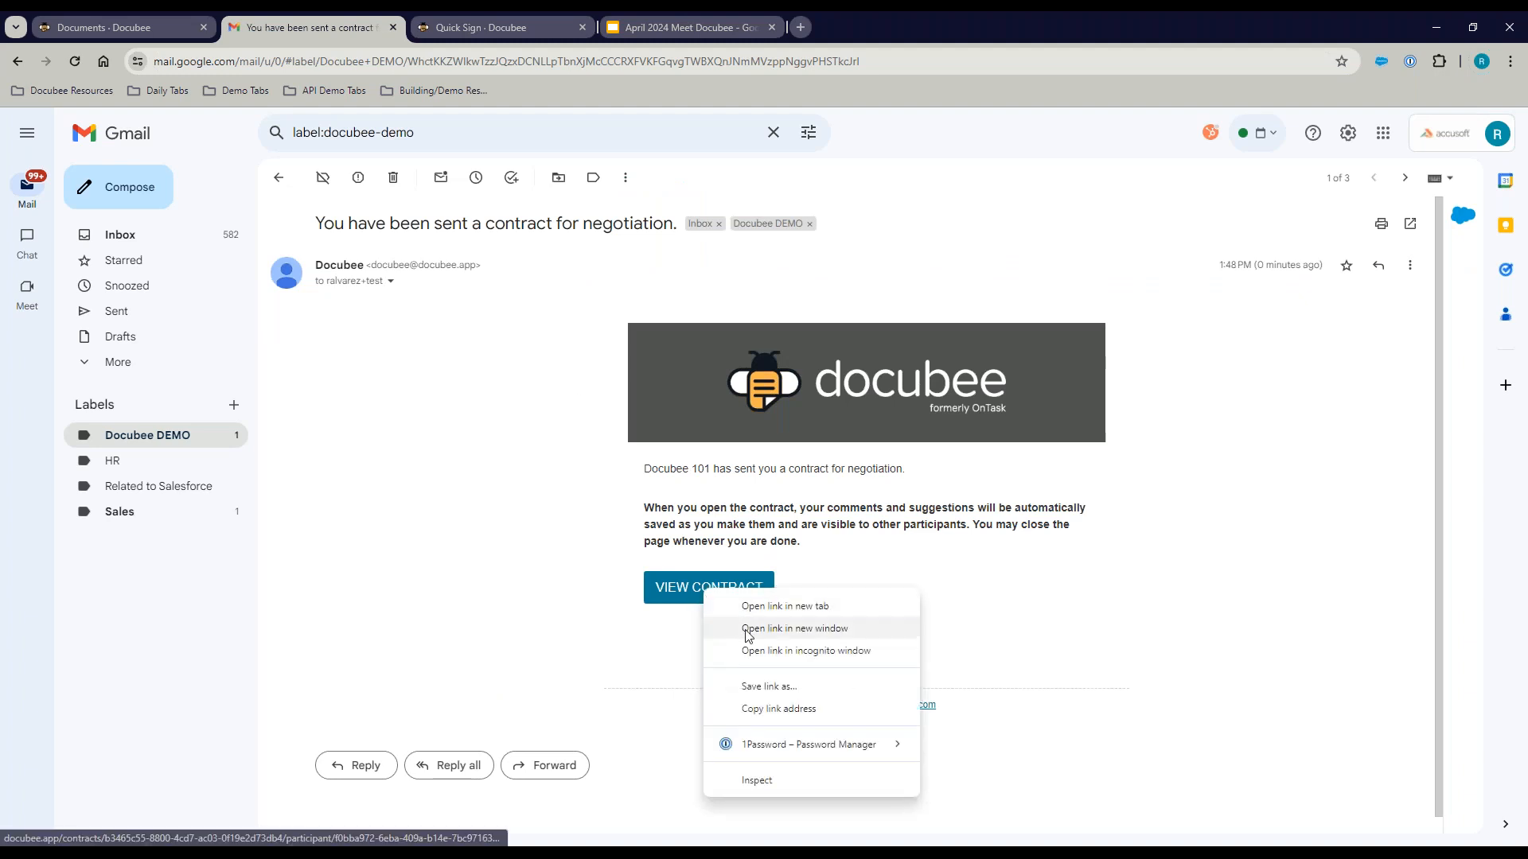
pyautogui.click(761, 654)
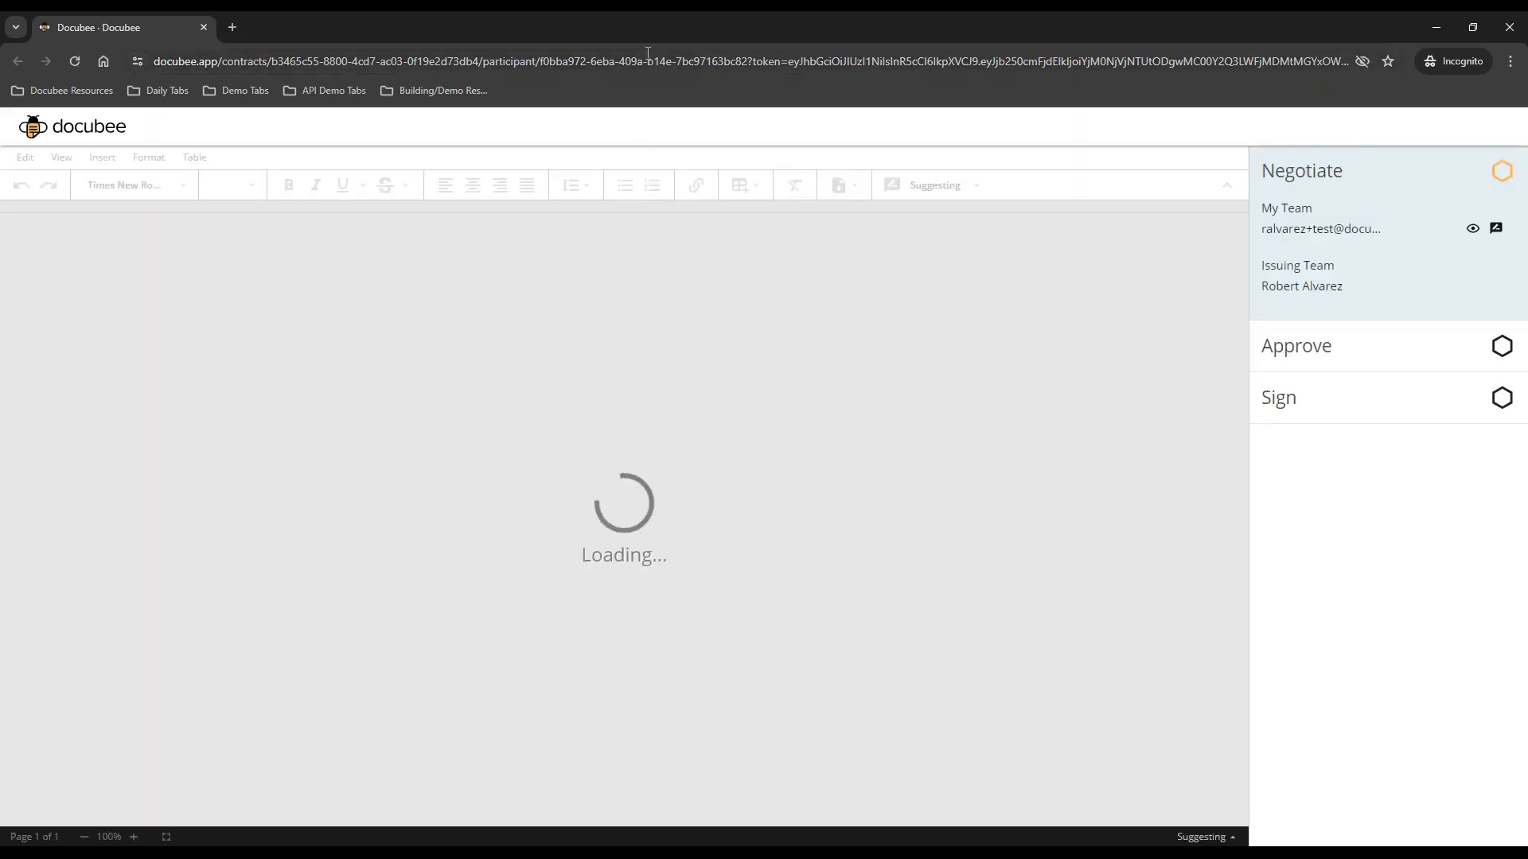
# Step: Snap the incognito contract window right and the Documents - Docubee creator tab left
pyautogui.moveTo(633, 17); pyautogui.dragTo(1527, 199)
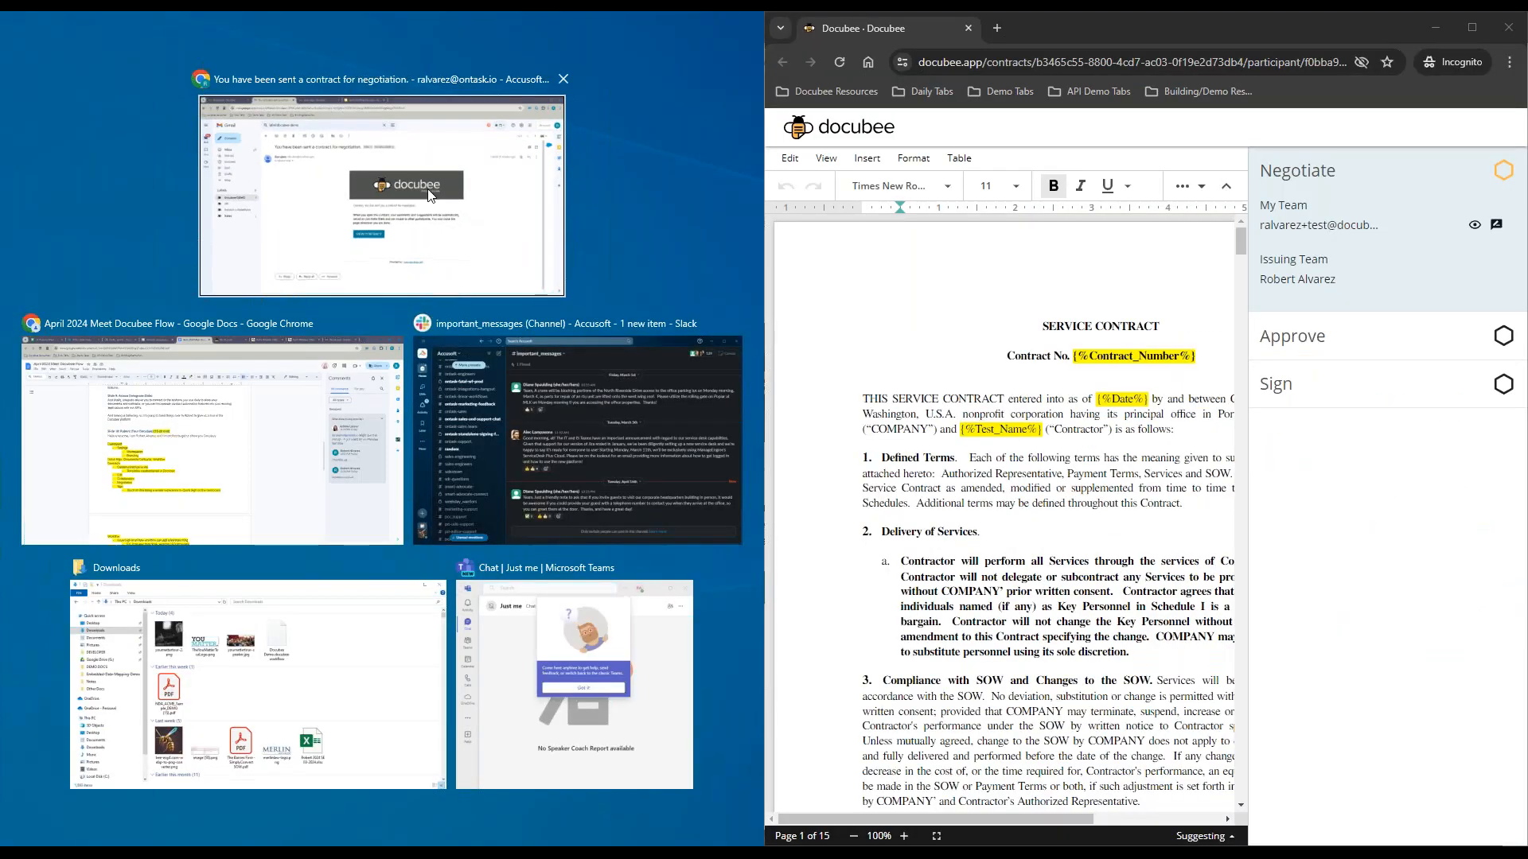
pyautogui.click(239, 111)
pyautogui.click(100, 23)
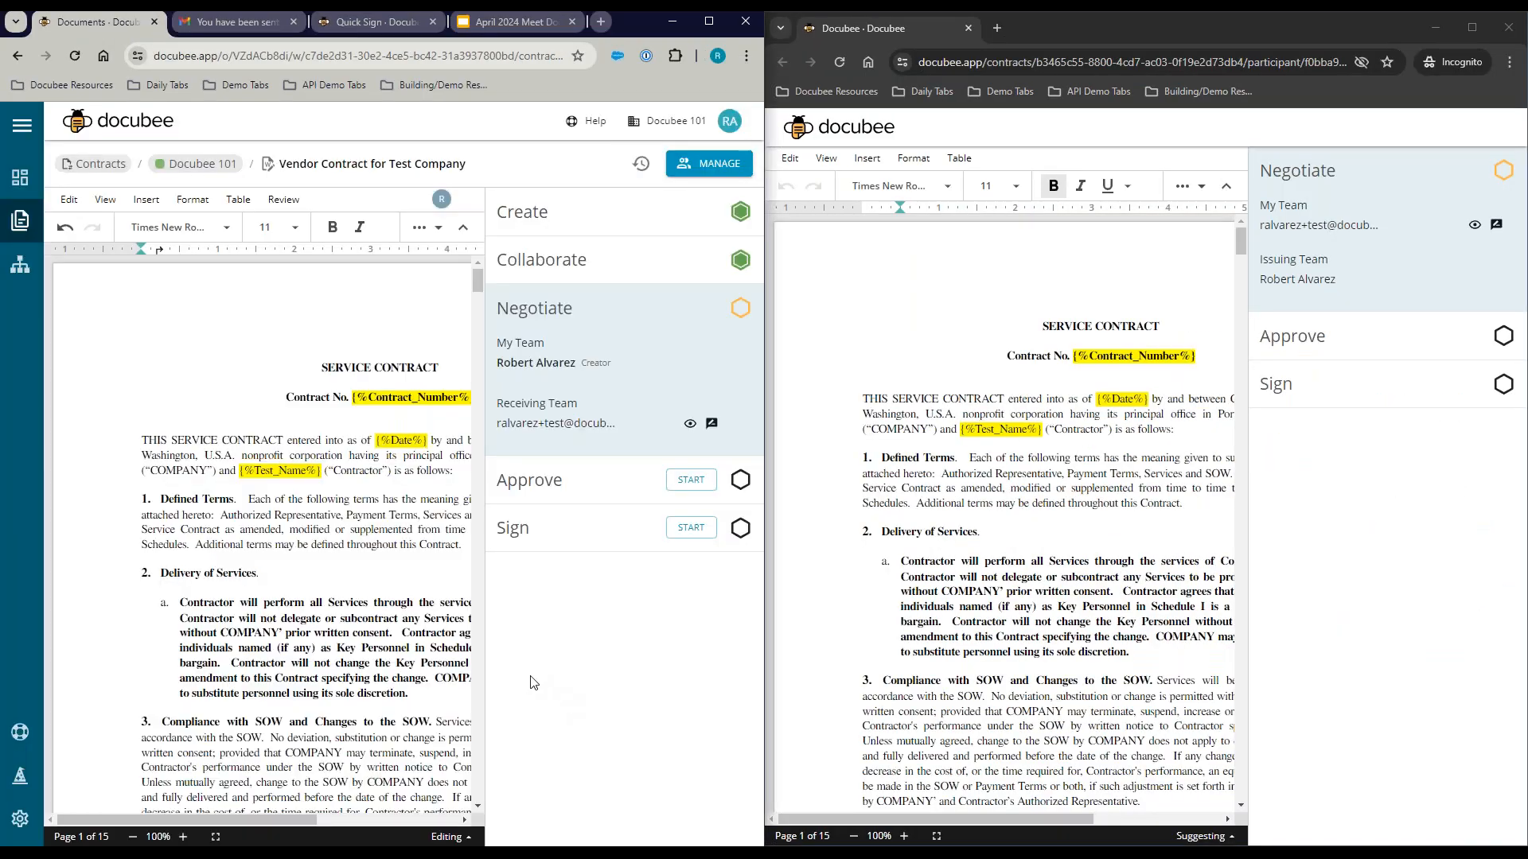
pyautogui.moveTo(257, 820)
pyautogui.mouseDown()
pyautogui.moveTo(406, 821)
pyautogui.moveTo(250, 821)
pyautogui.mouseUp()
pyautogui.moveTo(282, 821); pyautogui.dragTo(227, 821)
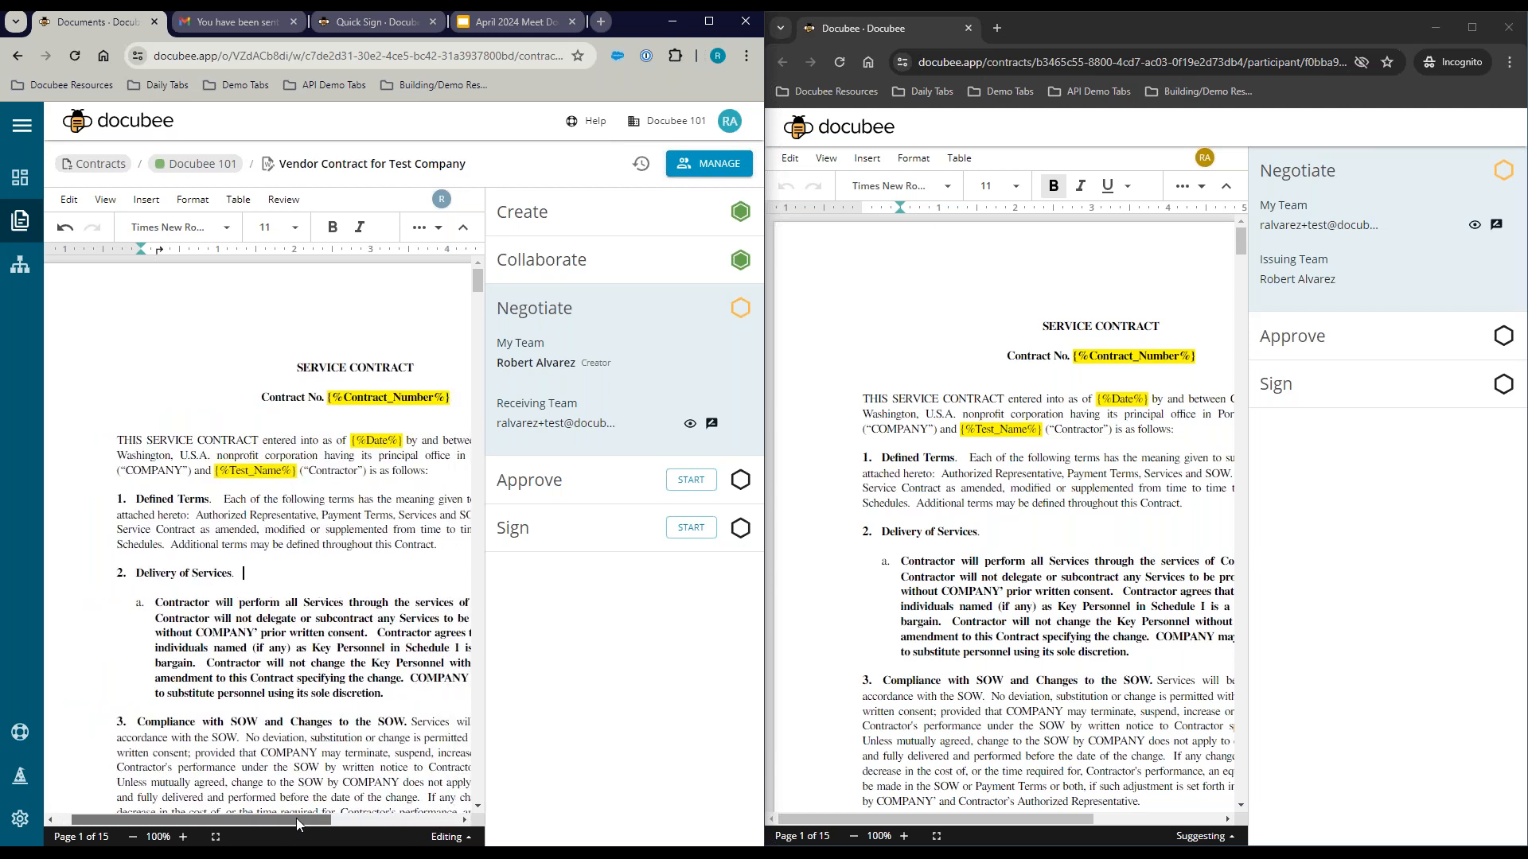
pyautogui.click(1033, 541)
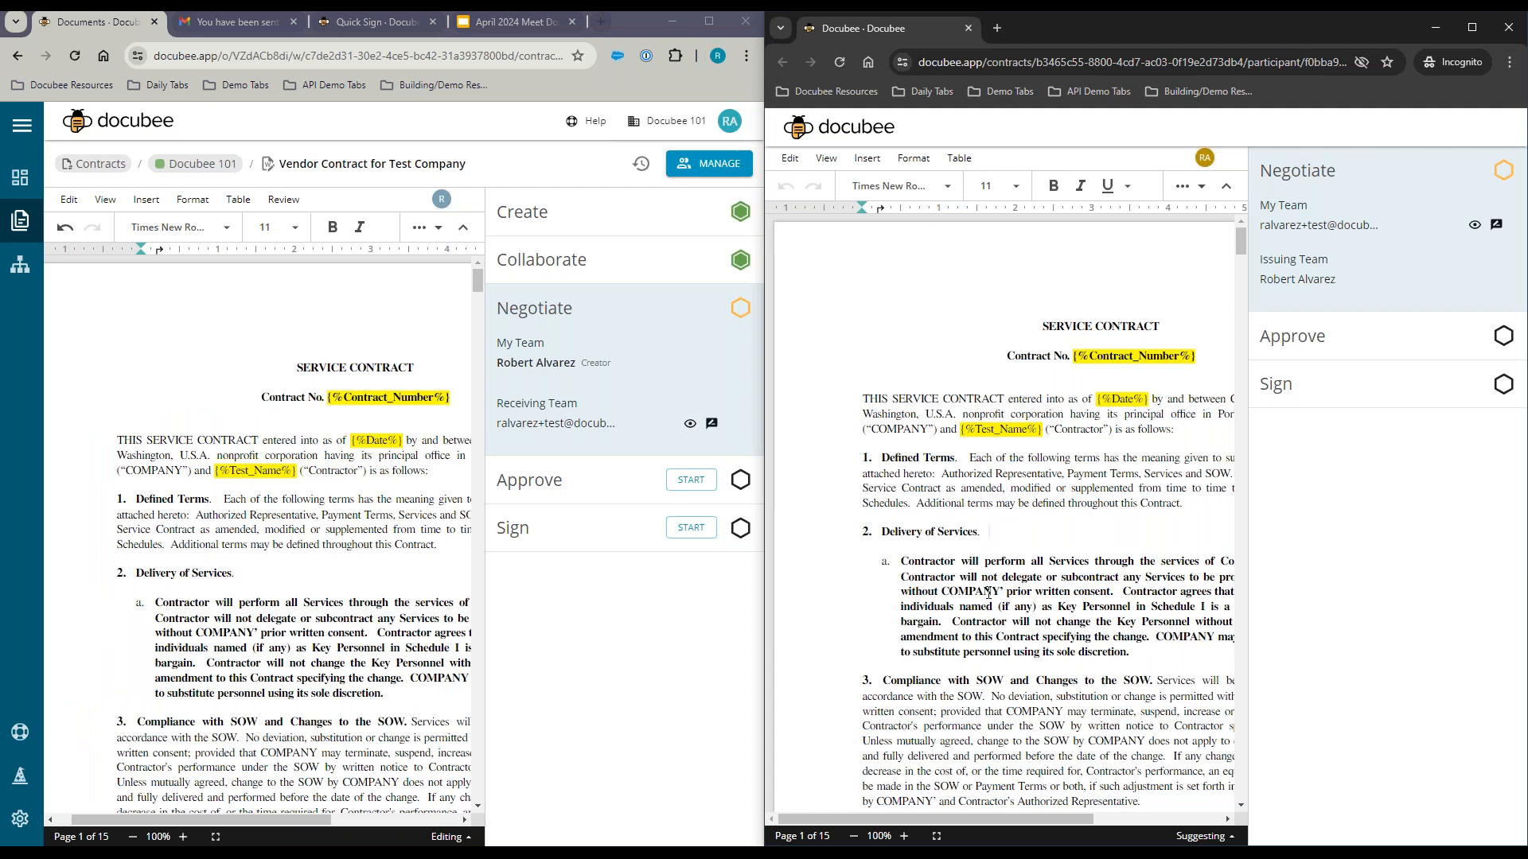
# Step: As the receiving participant, delete the paragraph under 1. Defined Terms as a suggested removal
pyautogui.scroll(-3, 995, 605)
pyautogui.scroll(2, 1007, 604)
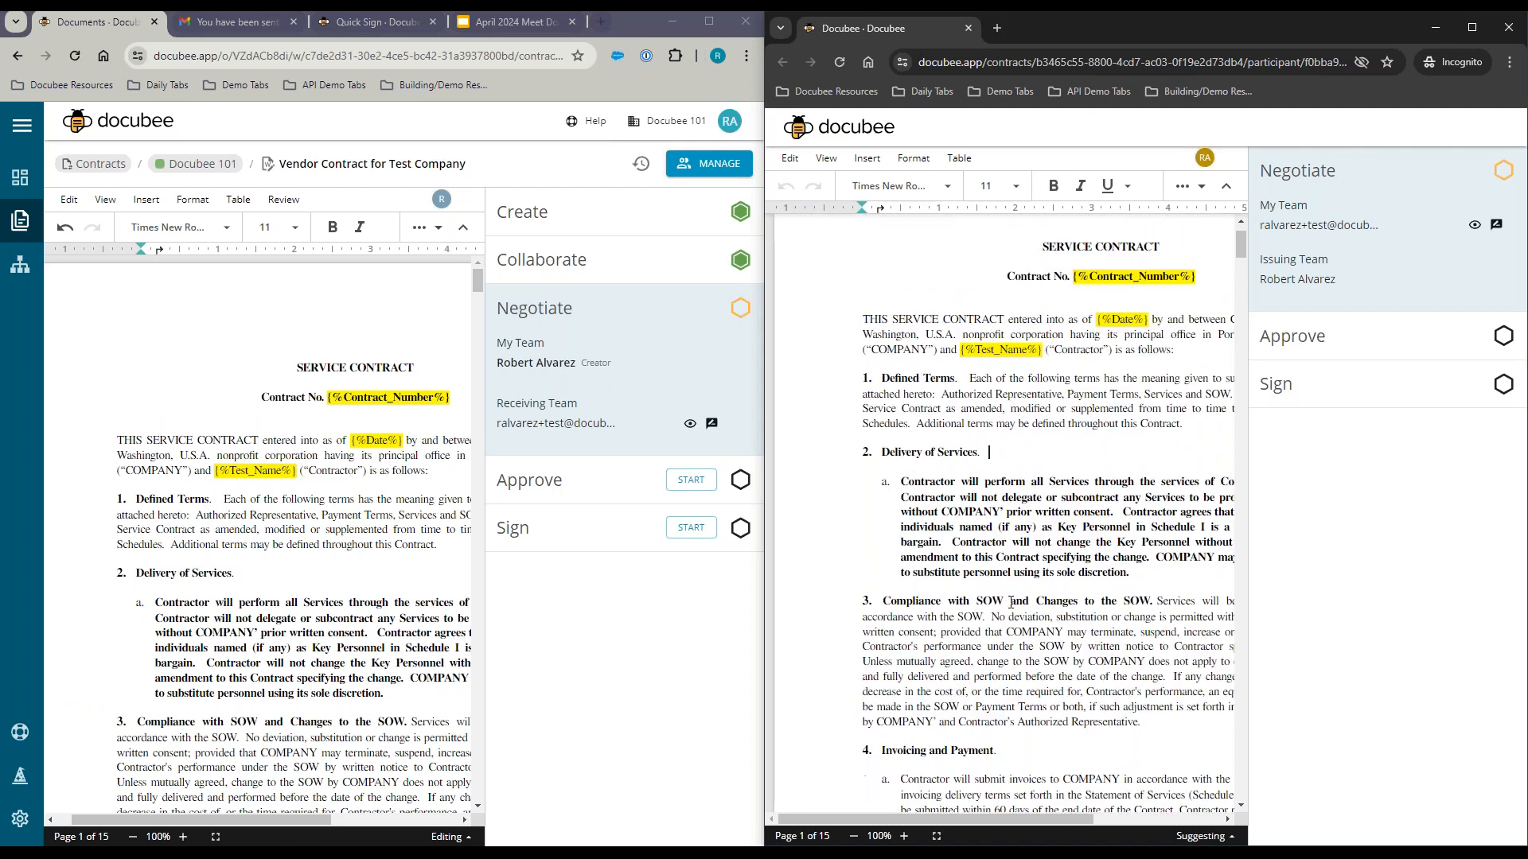
pyautogui.scroll(1, 1027, 549)
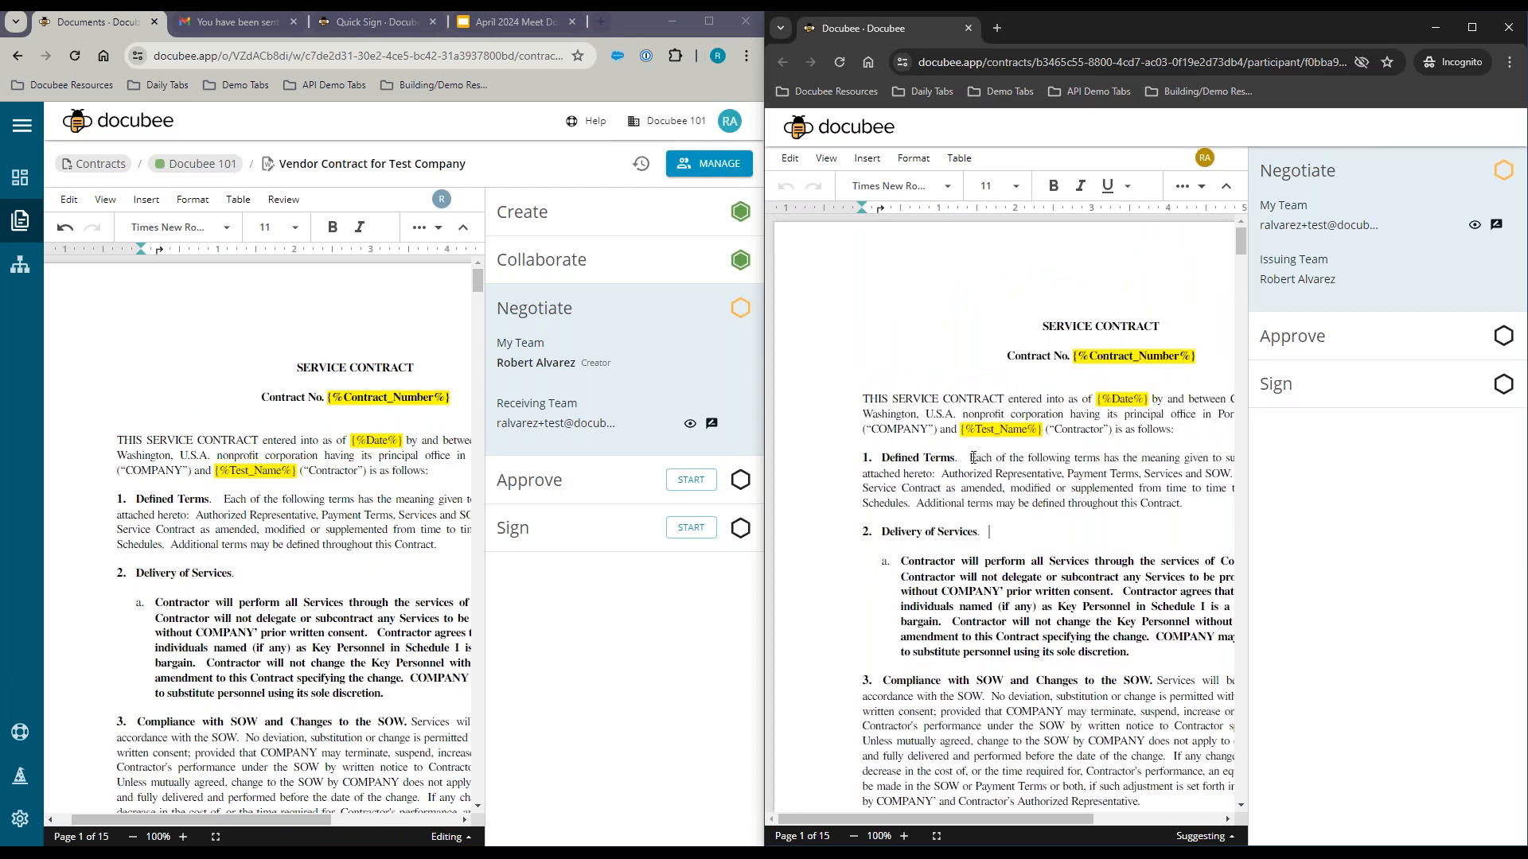
pyautogui.moveTo(967, 459); pyautogui.dragTo(1191, 510)
pyautogui.press('Delete')
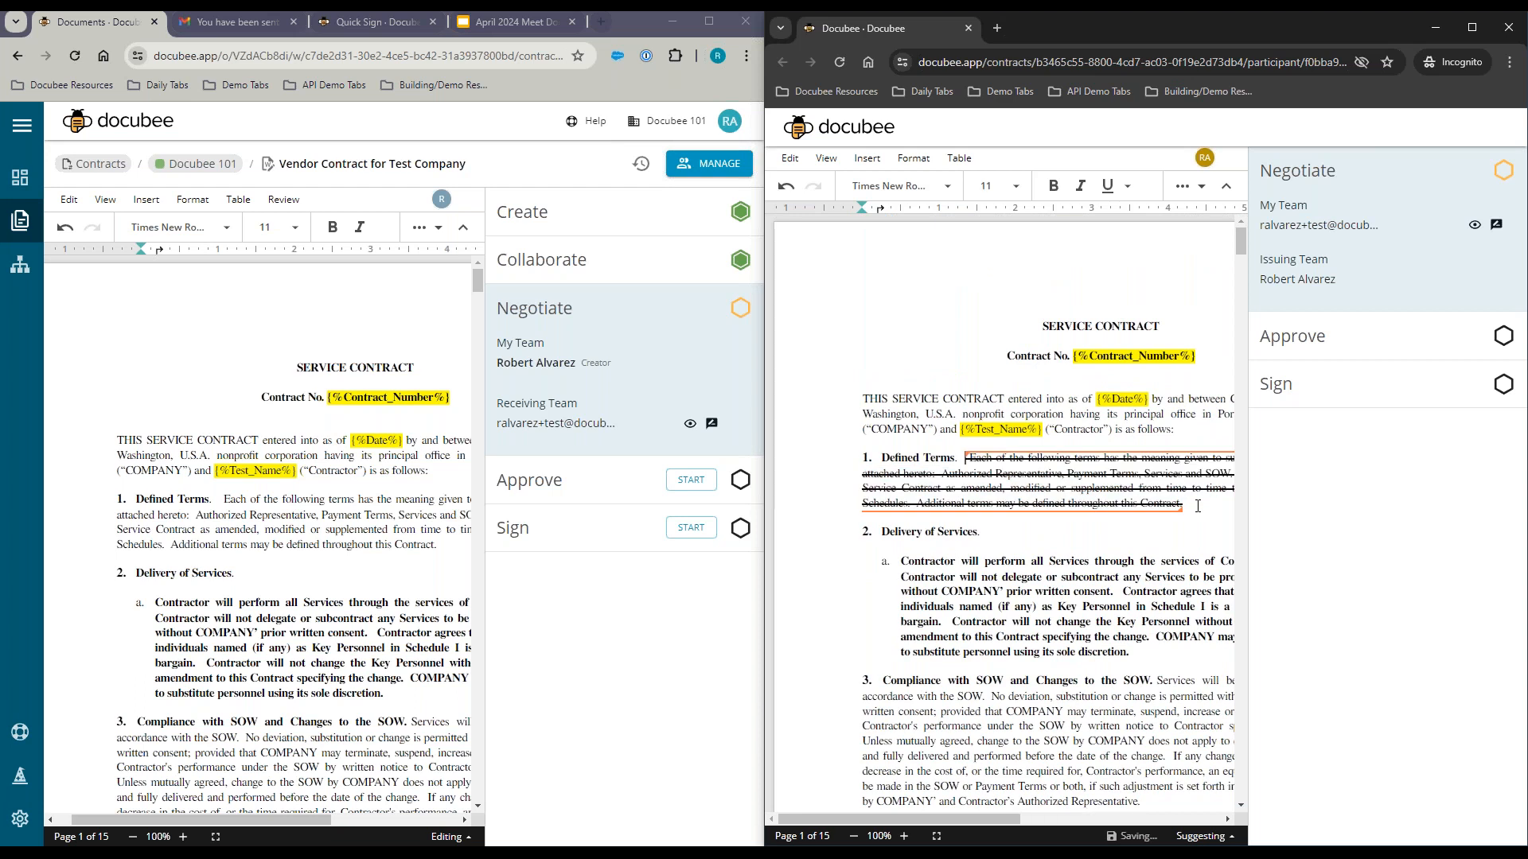
pyautogui.moveTo(992, 819); pyautogui.dragTo(1192, 819)
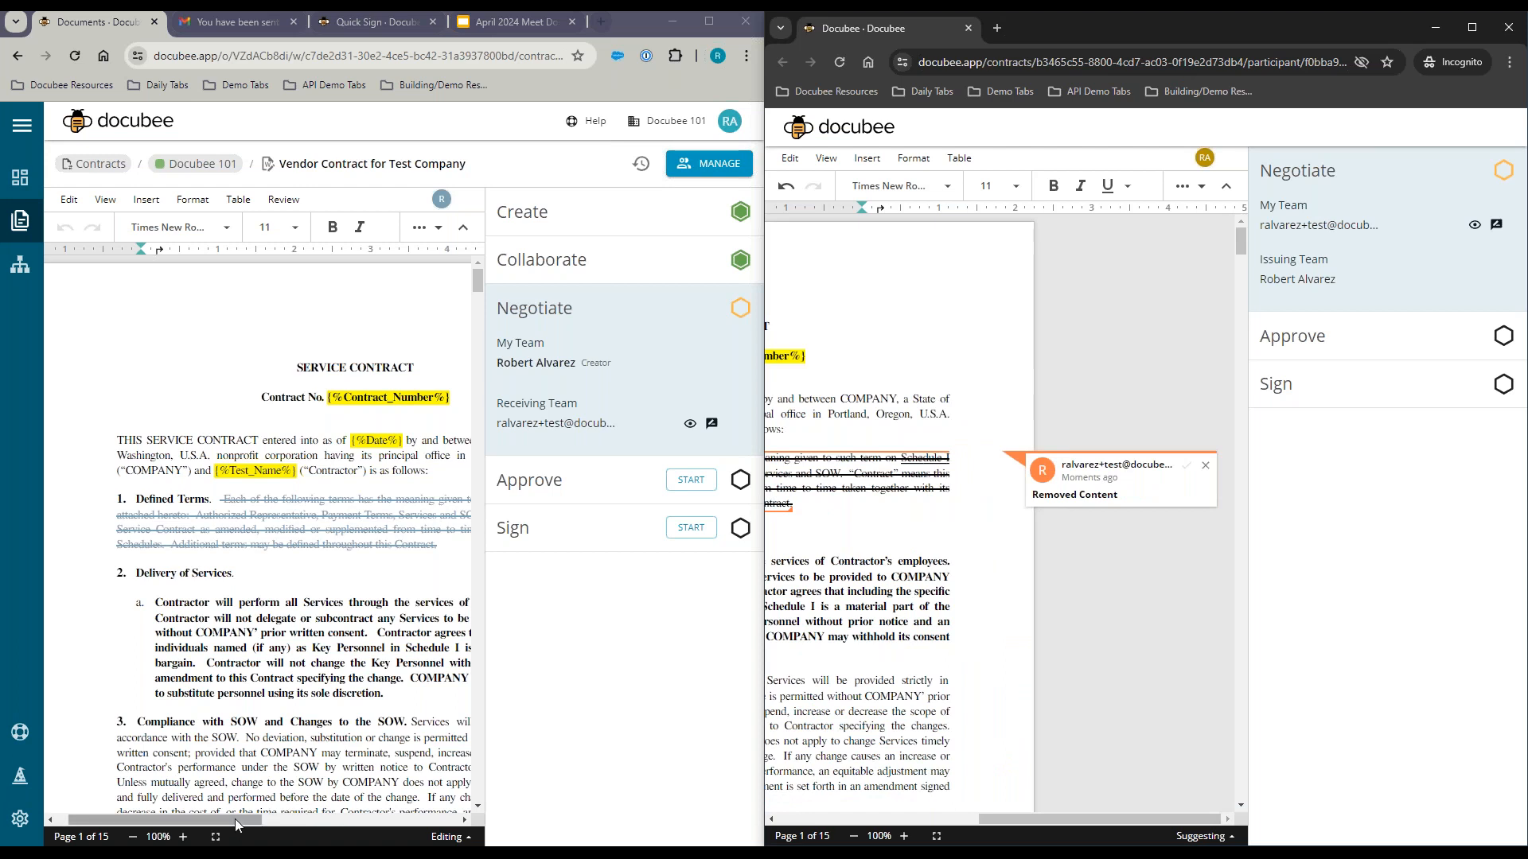
pyautogui.moveTo(236, 819); pyautogui.dragTo(436, 813)
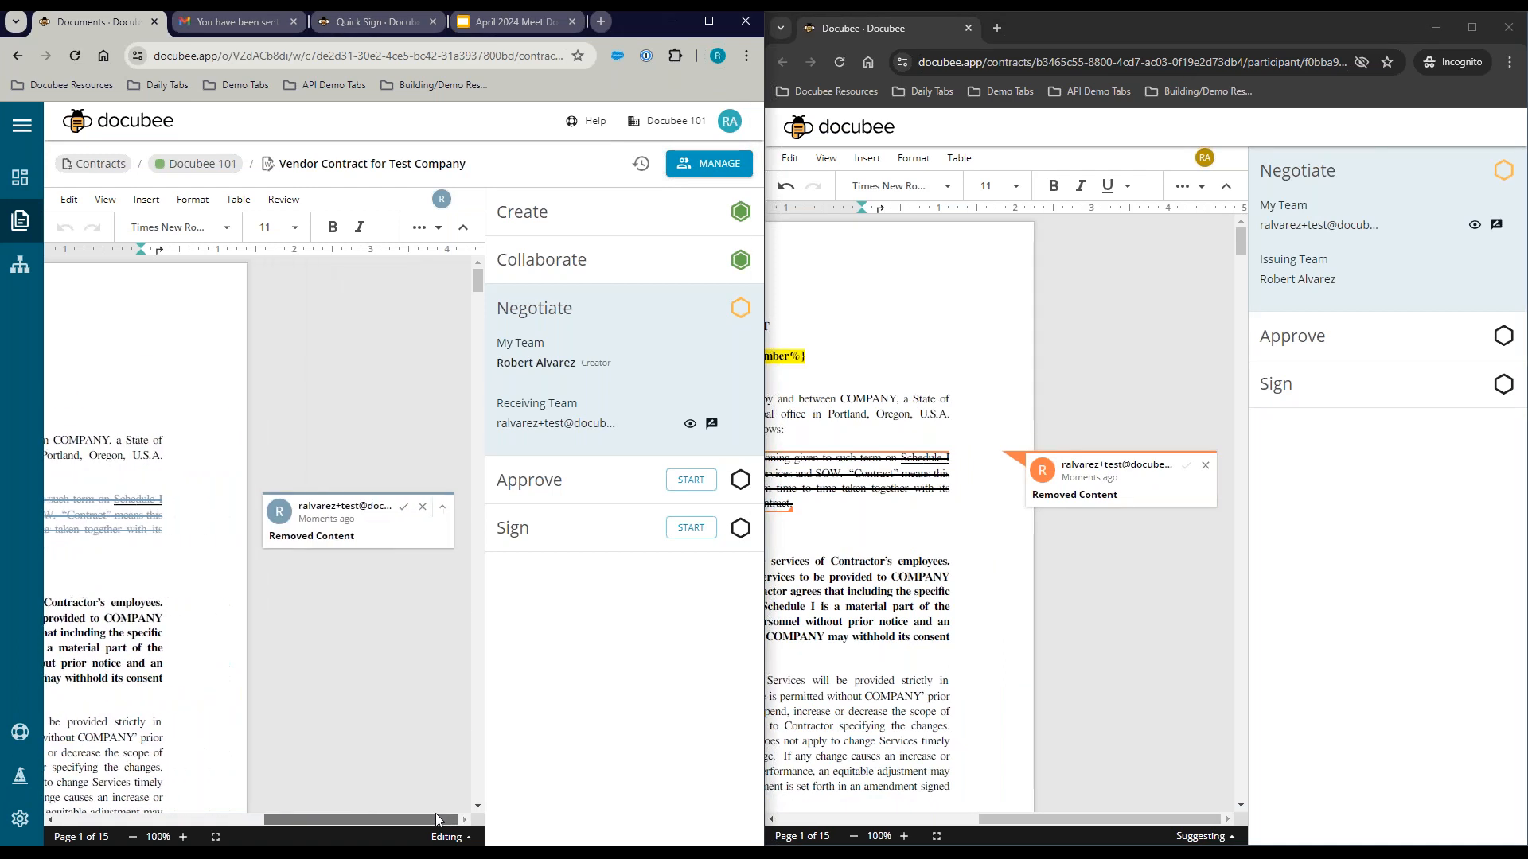
pyautogui.moveTo(342, 815); pyautogui.dragTo(124, 814)
# Step: In the creator's copy, comment 'do we want this?' on clause 2a, the Contractor's employees paragraph
pyautogui.click(191, 606)
pyautogui.tripleClick(191, 606)
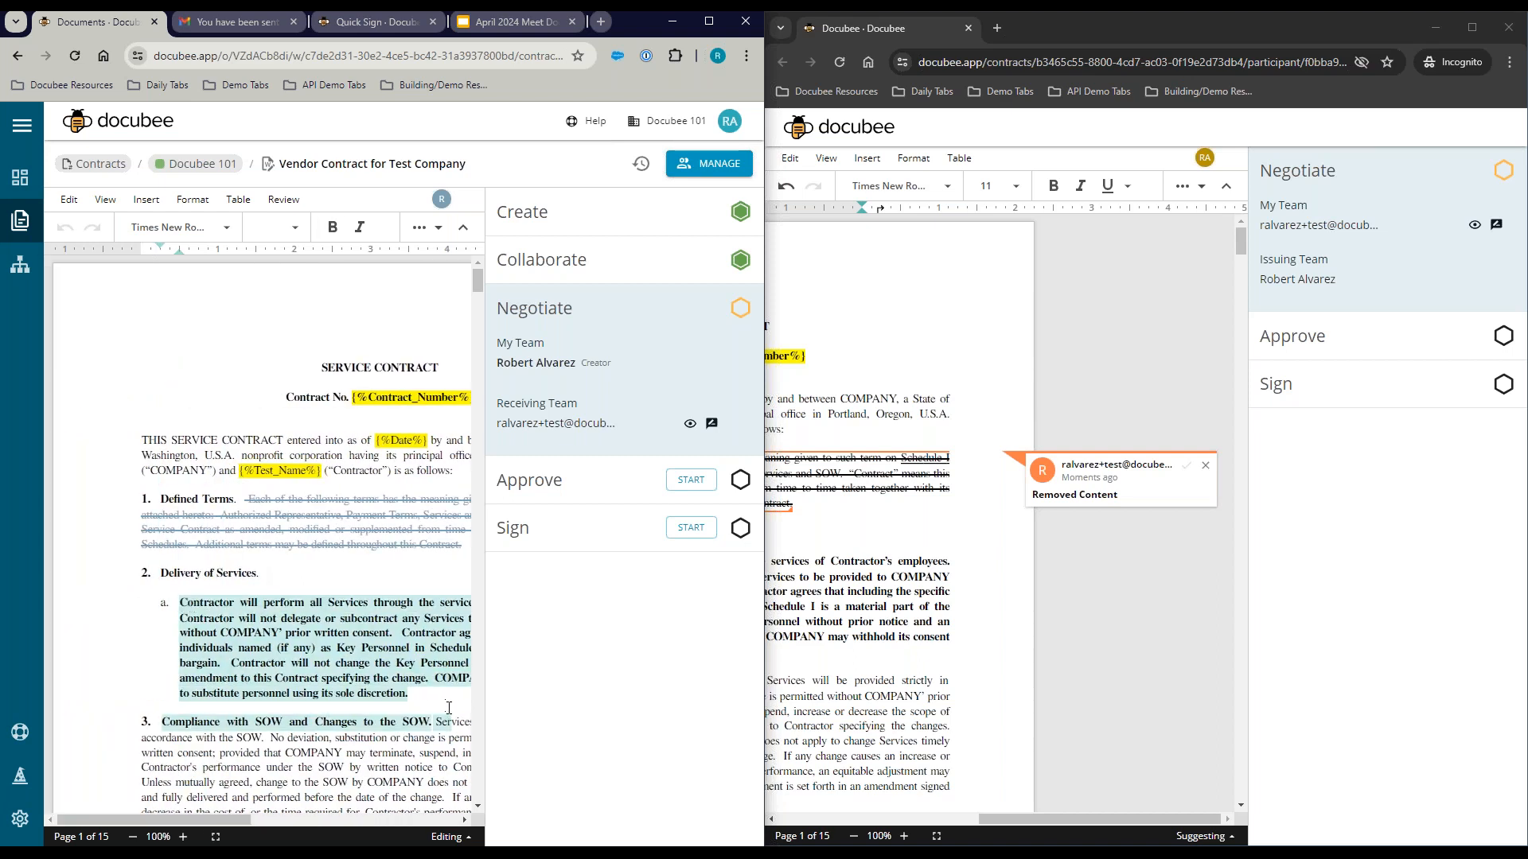
pyautogui.rightClick(143, 646)
pyautogui.click(223, 758)
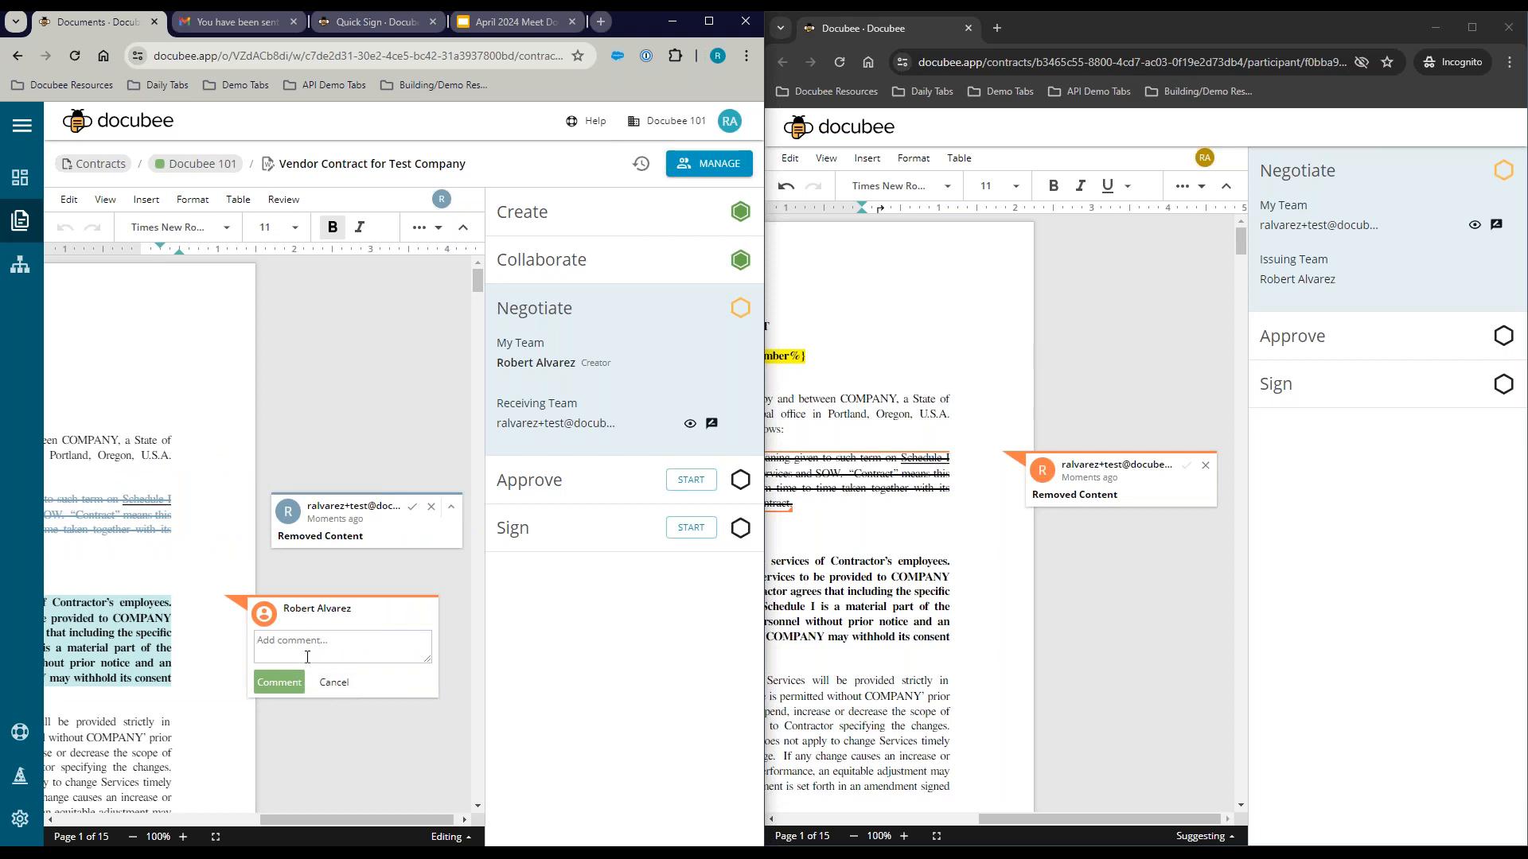
pyautogui.write('do we want this?')
pyautogui.click(266, 688)
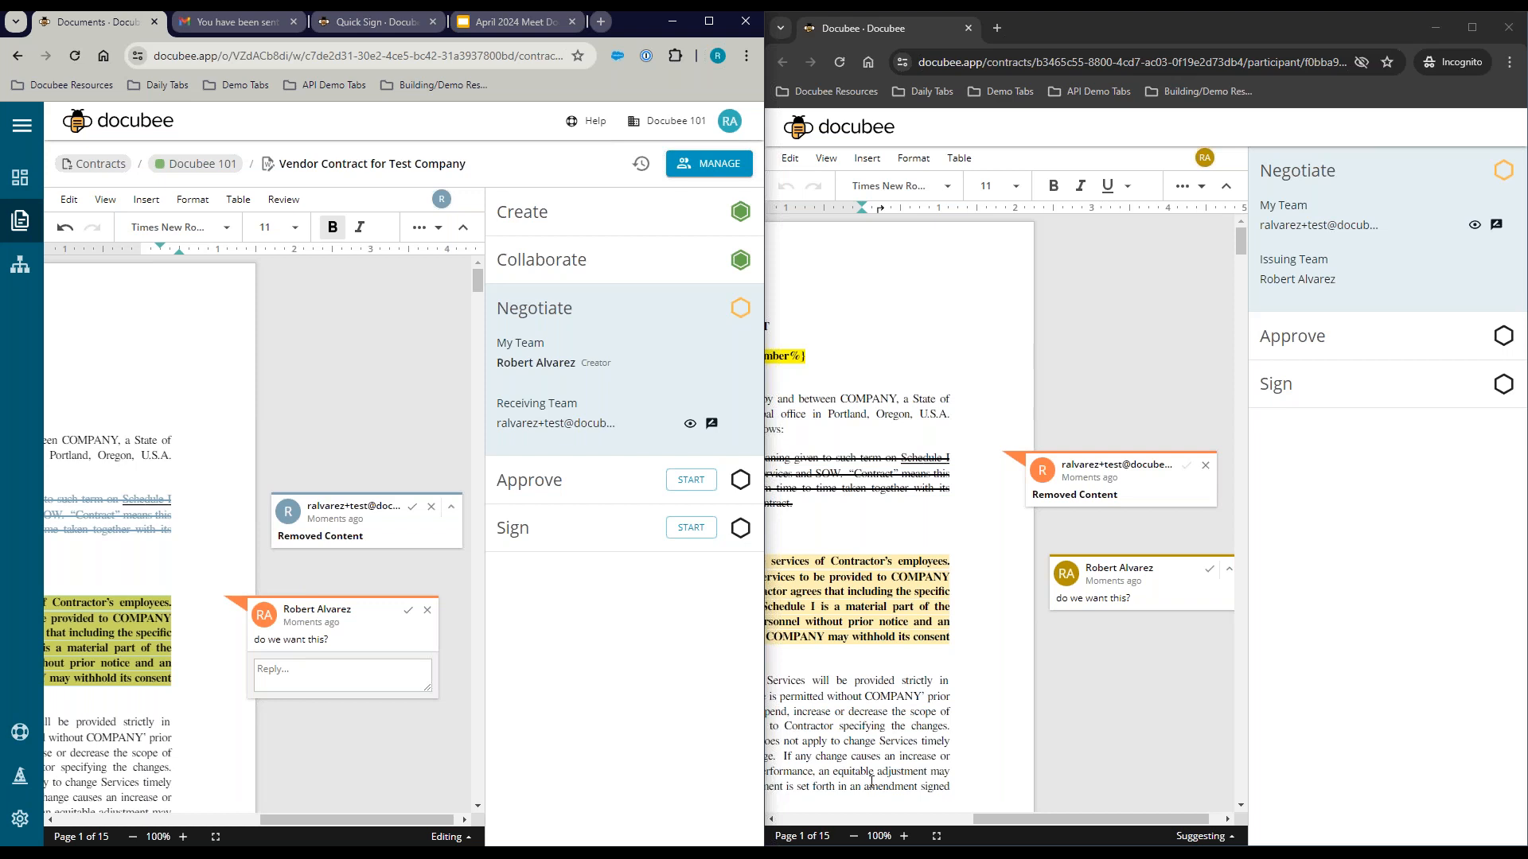
# Step: Close the 'do we want this?' comment and accept removing the Defined Terms paragraph
pyautogui.click(709, 22)
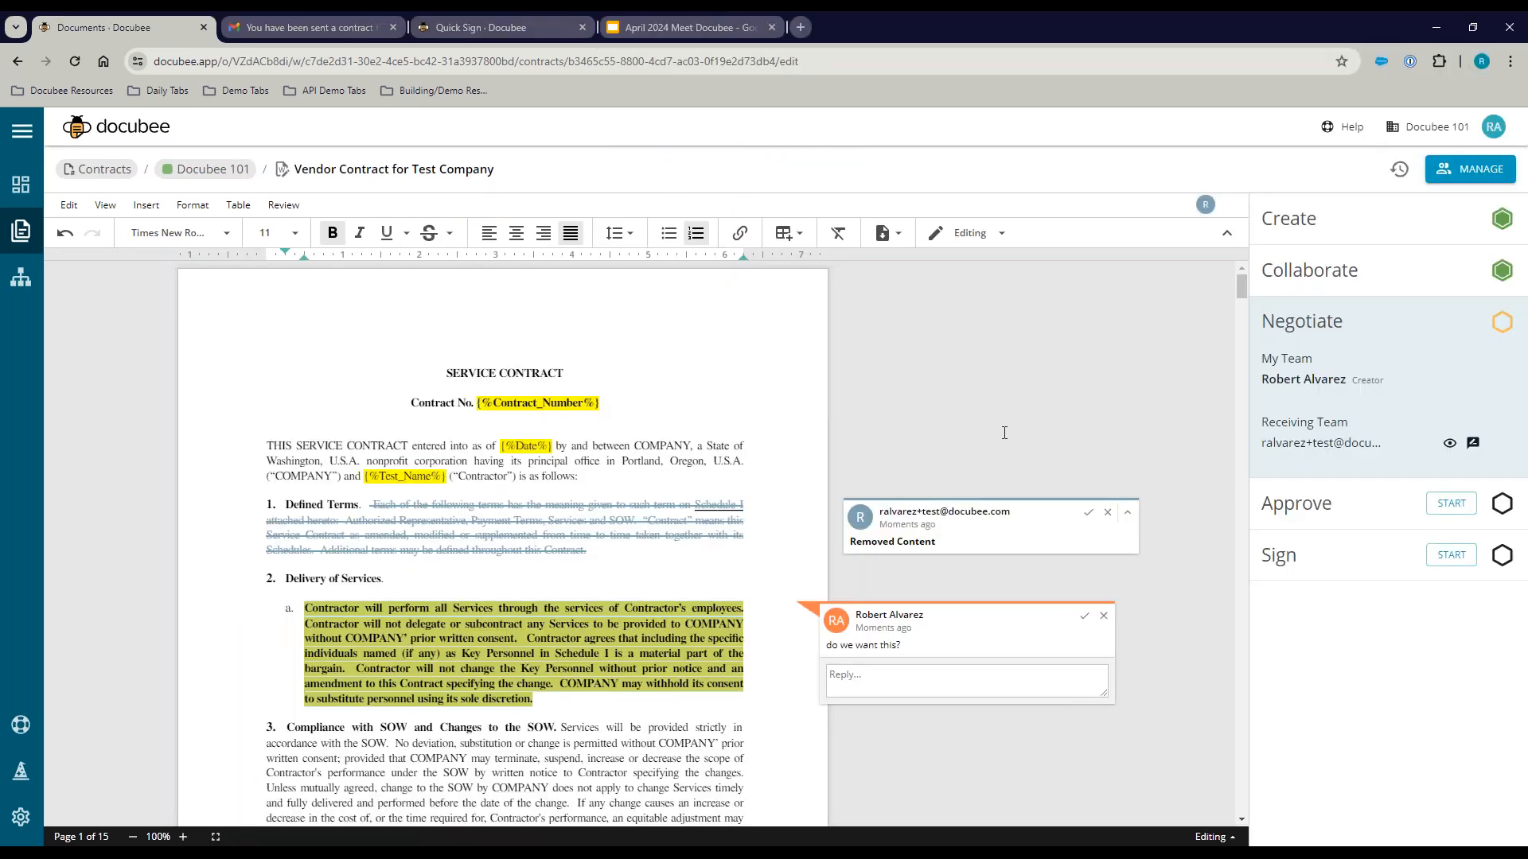
pyautogui.click(1104, 616)
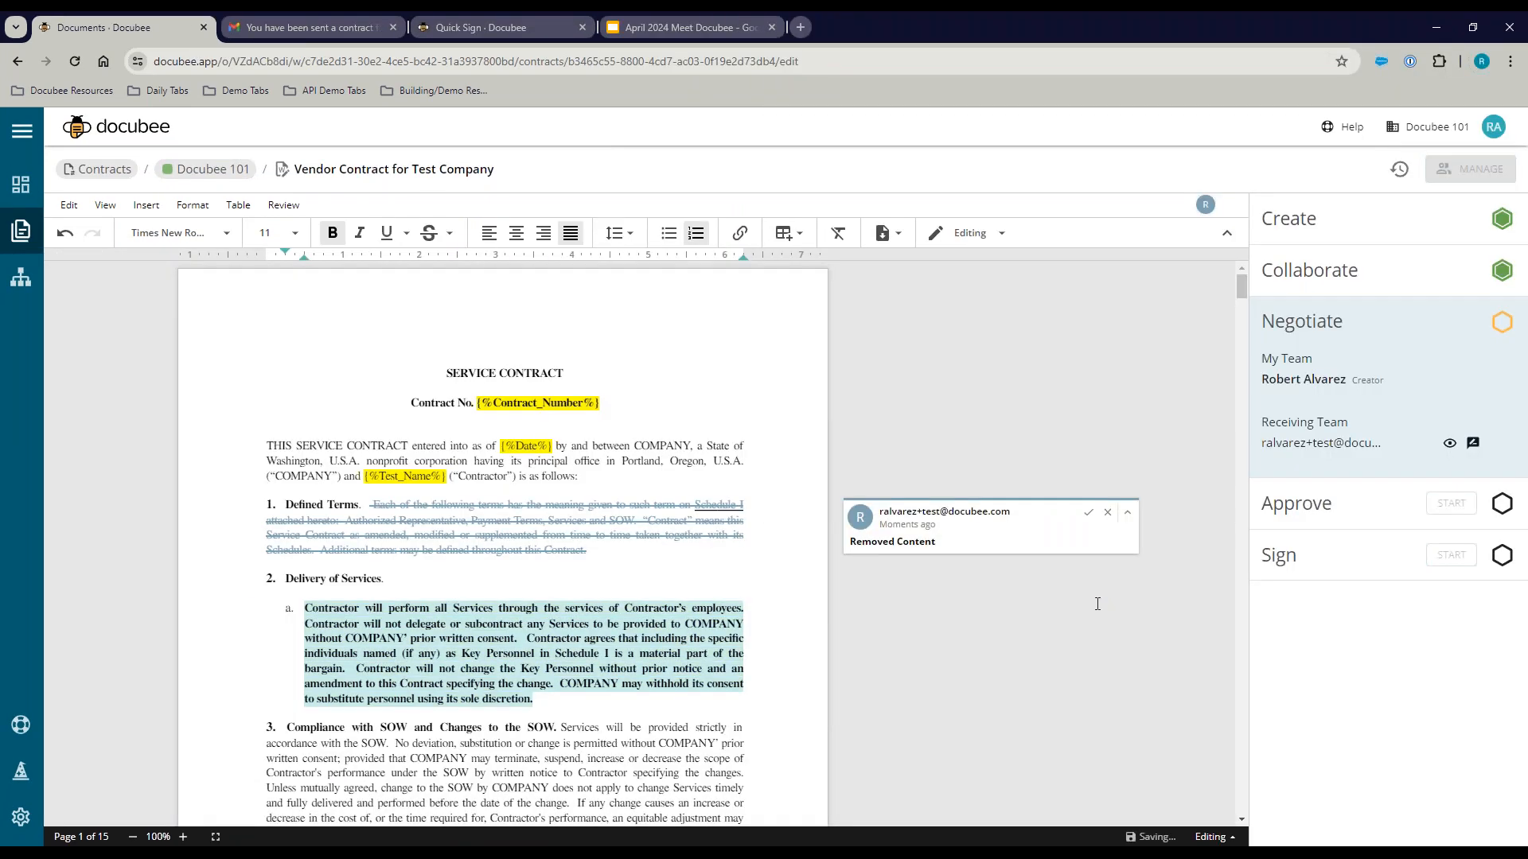
pyautogui.click(1088, 513)
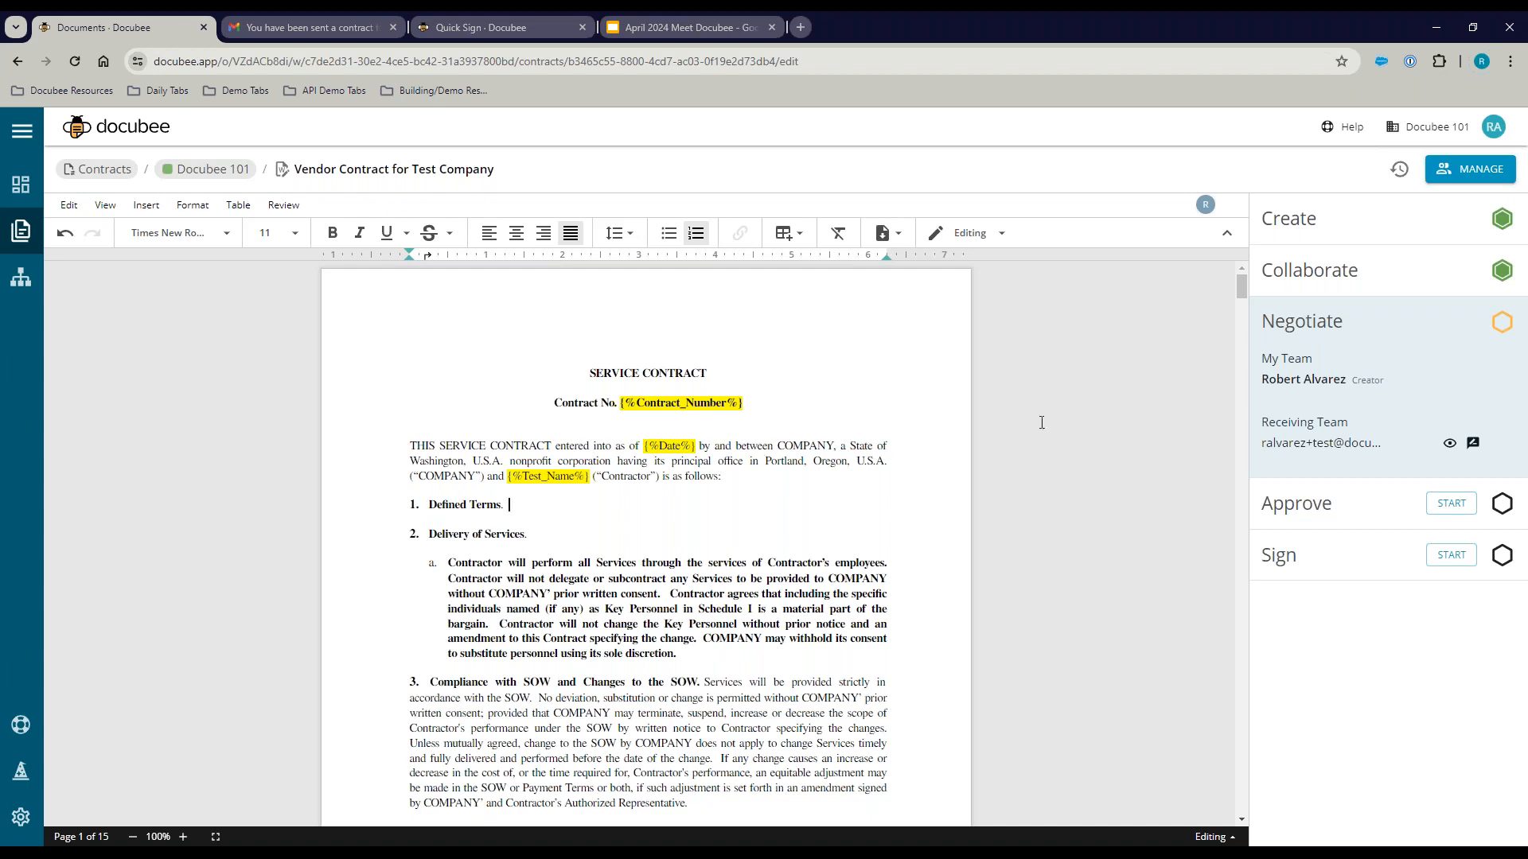
pyautogui.click(1399, 169)
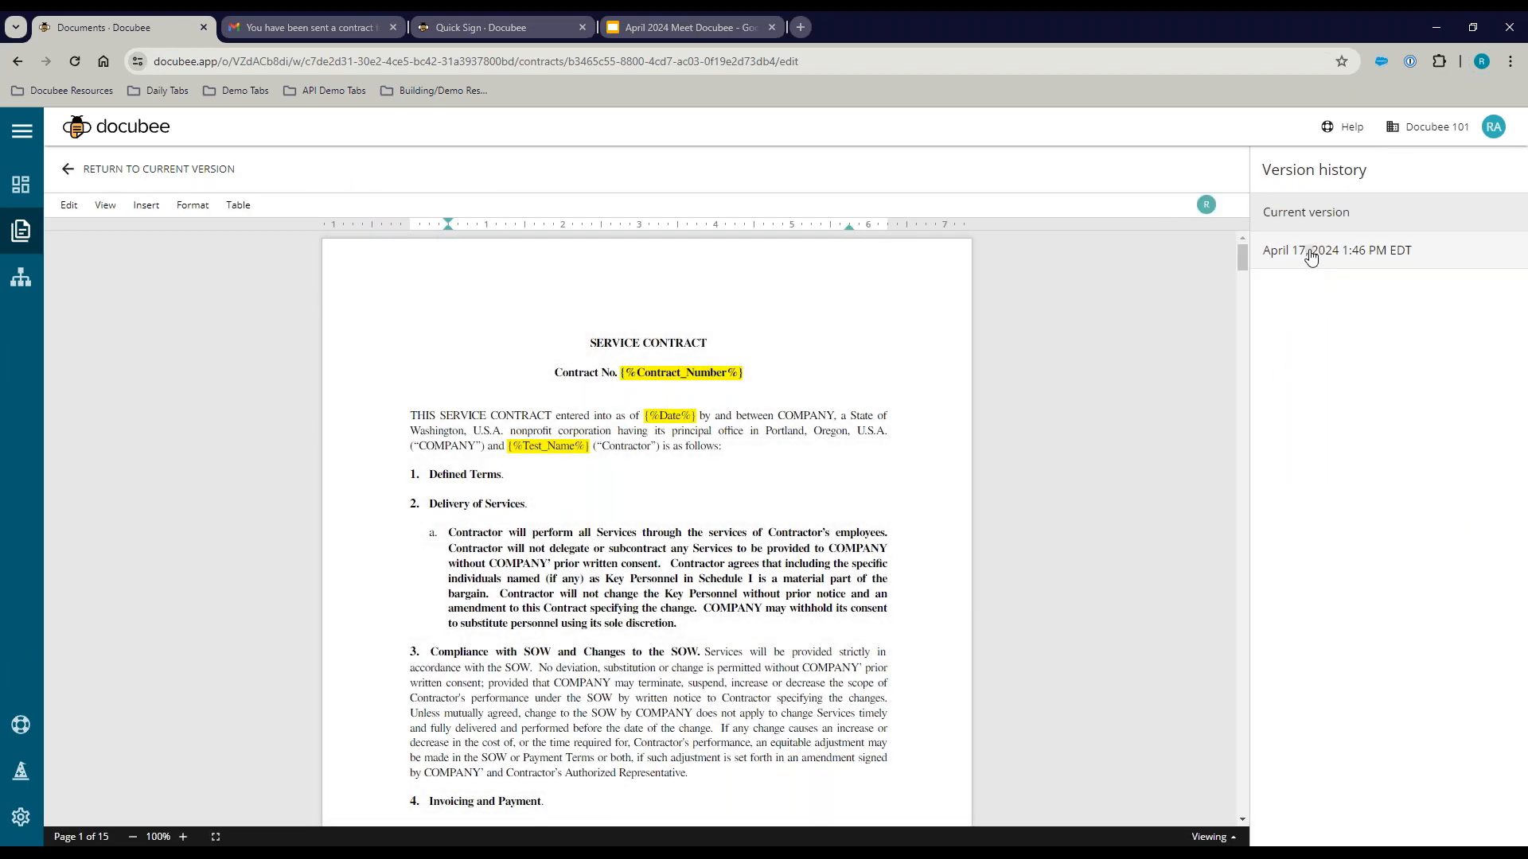
pyautogui.click(1314, 254)
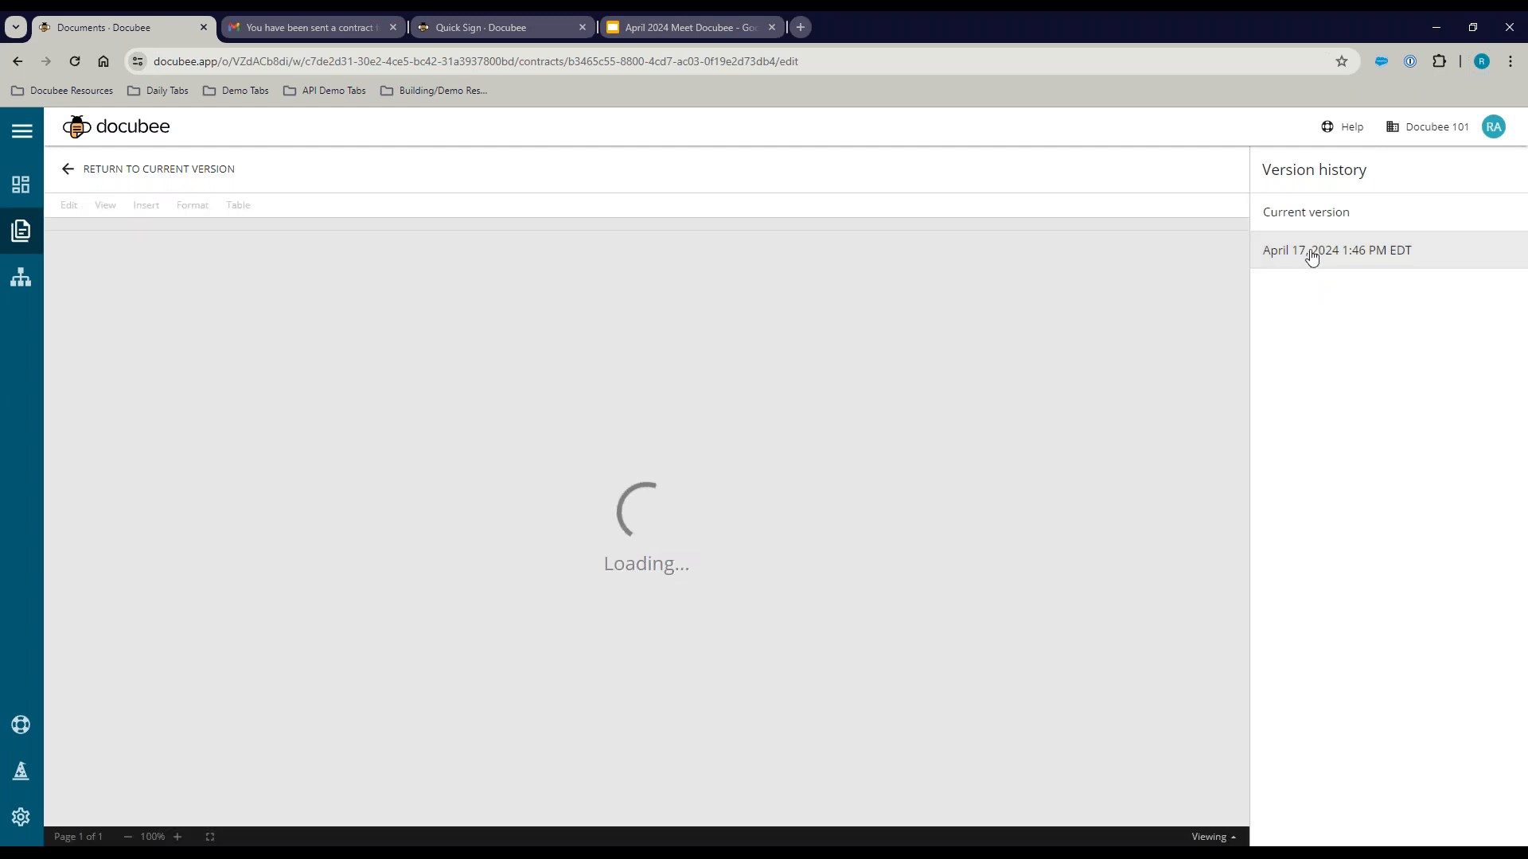
pyautogui.click(1290, 213)
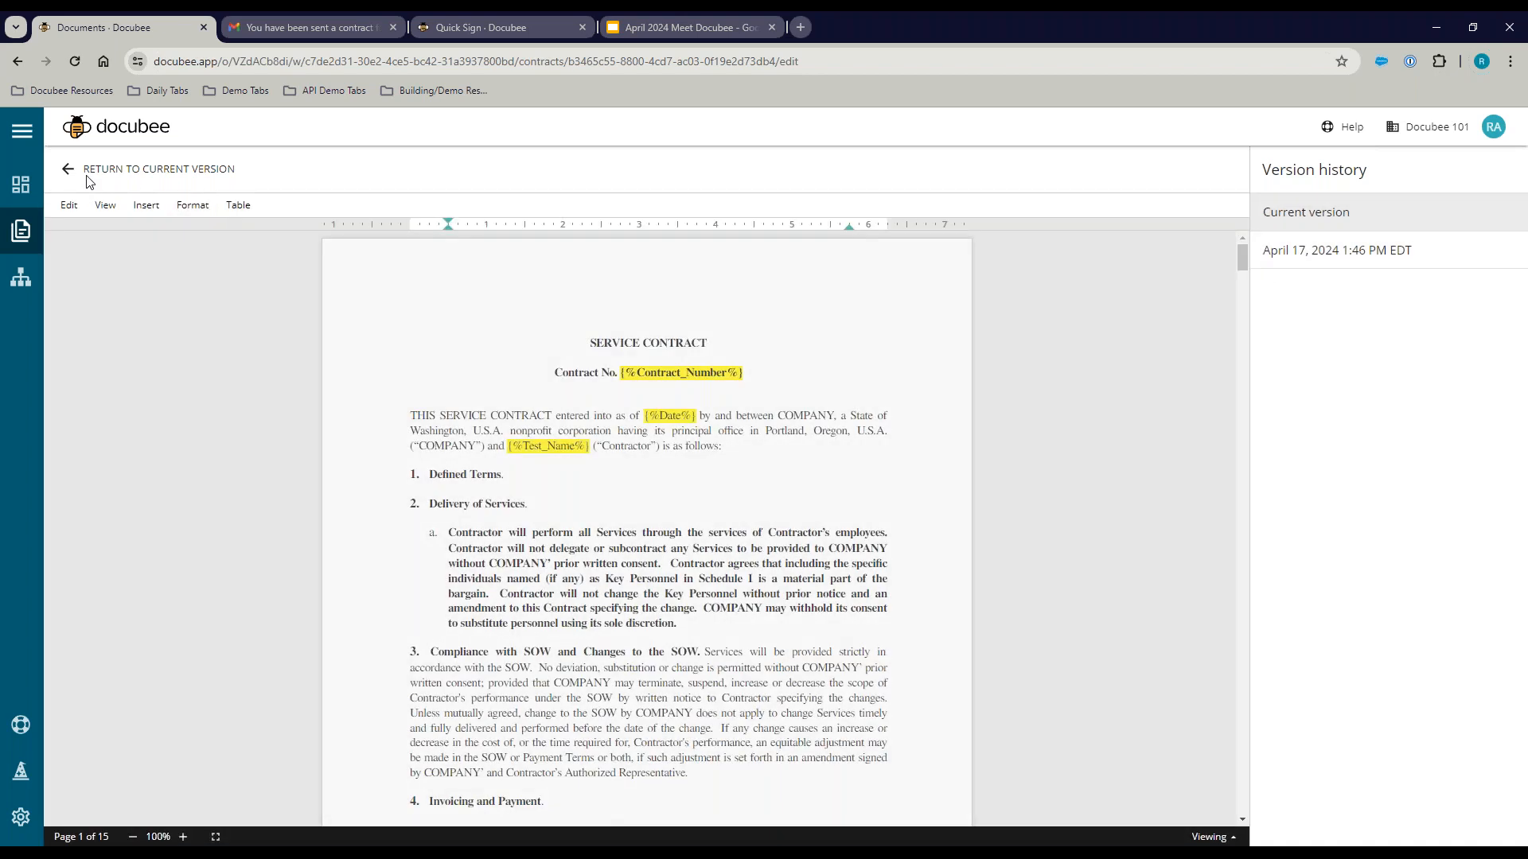
pyautogui.click(74, 175)
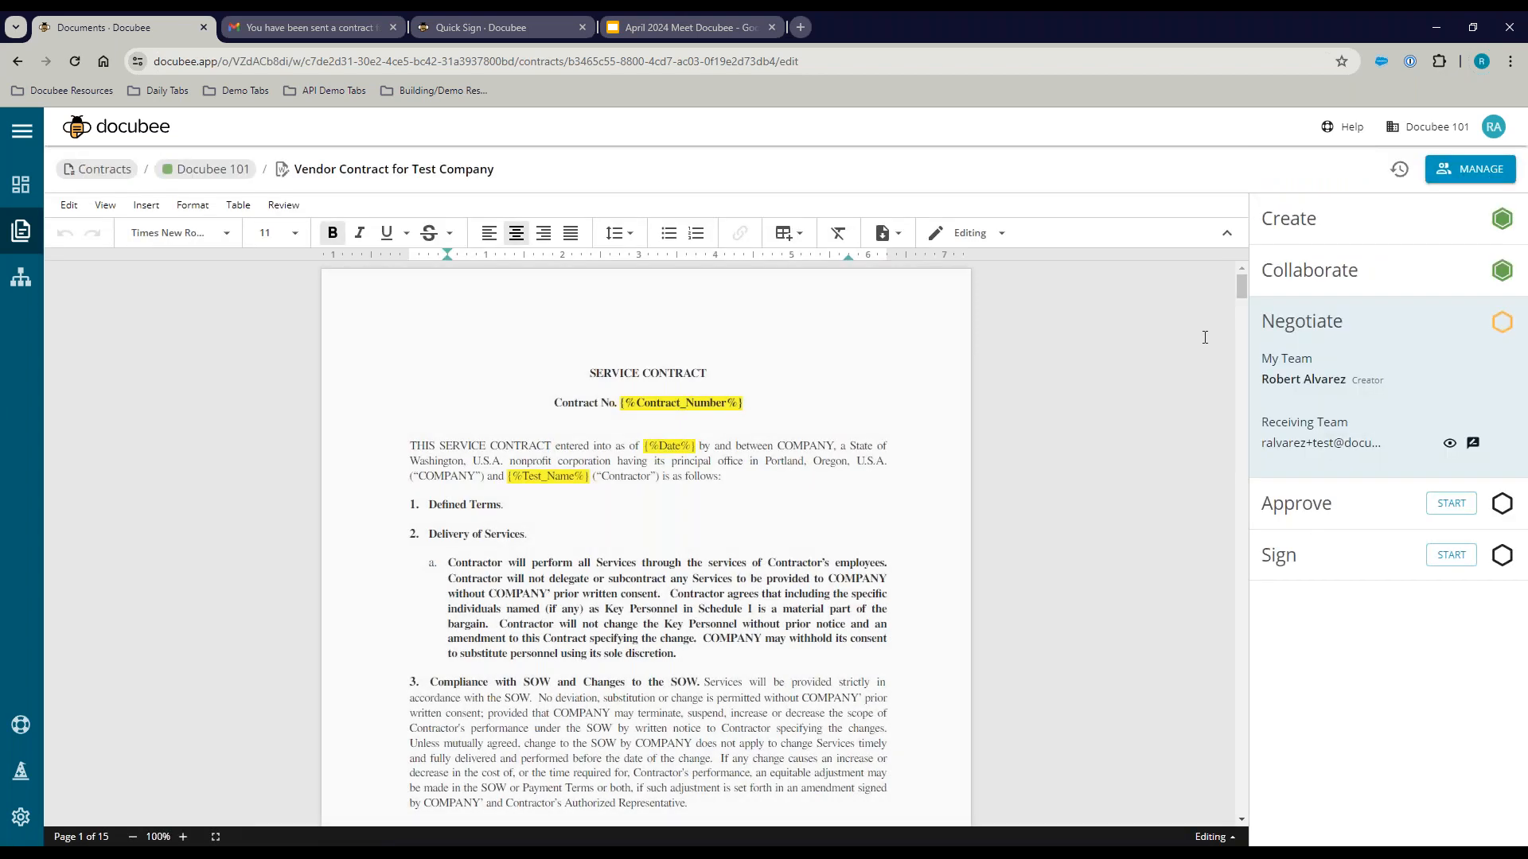
# Step: Save the contract details with Contract Type 'Vendor Contract' and the tag Vendor
pyautogui.click(1469, 174)
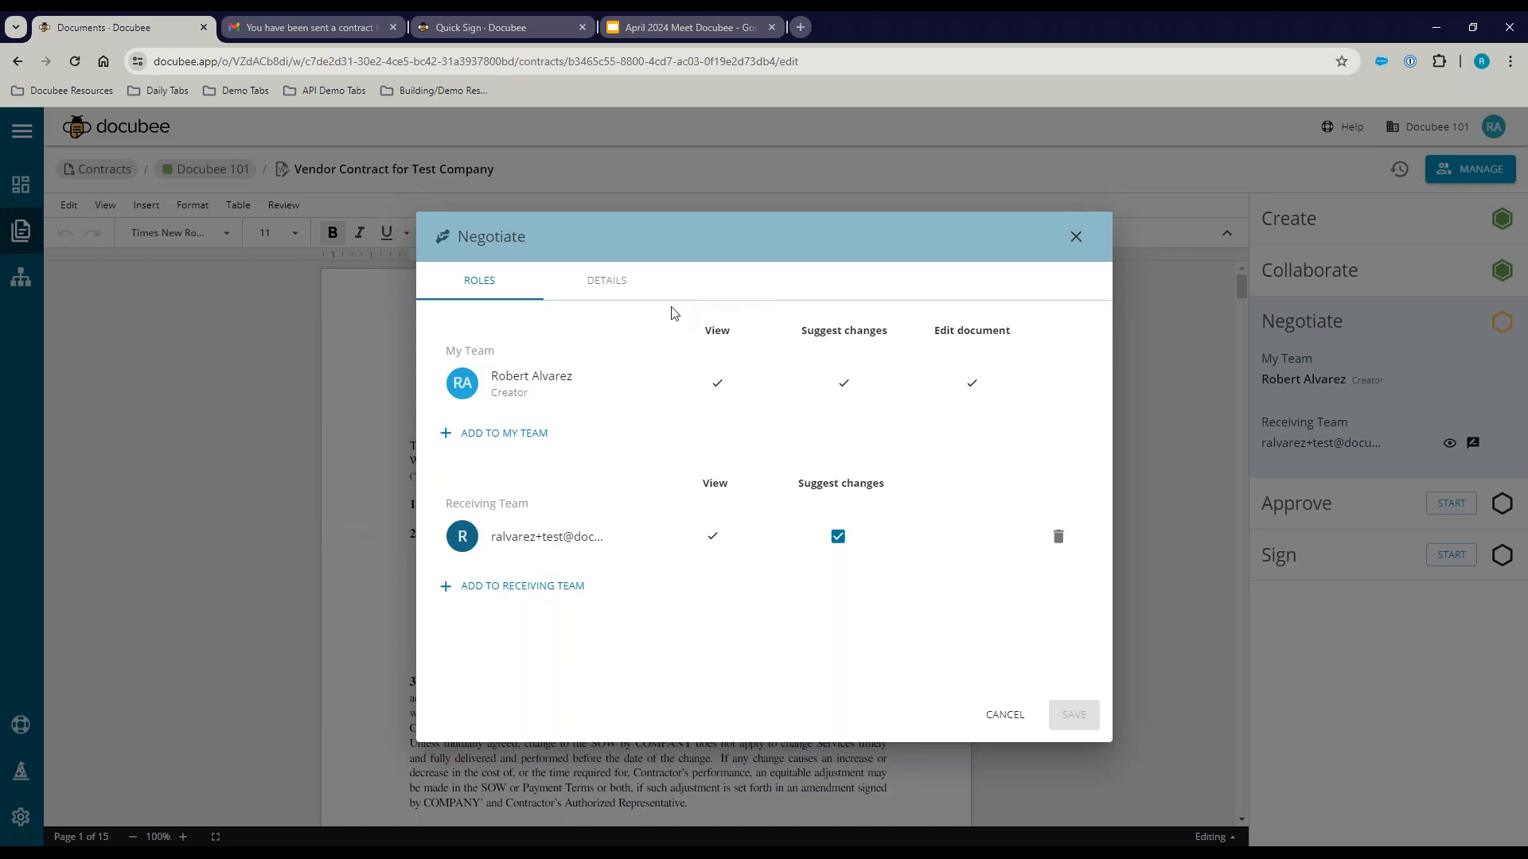
pyautogui.click(607, 285)
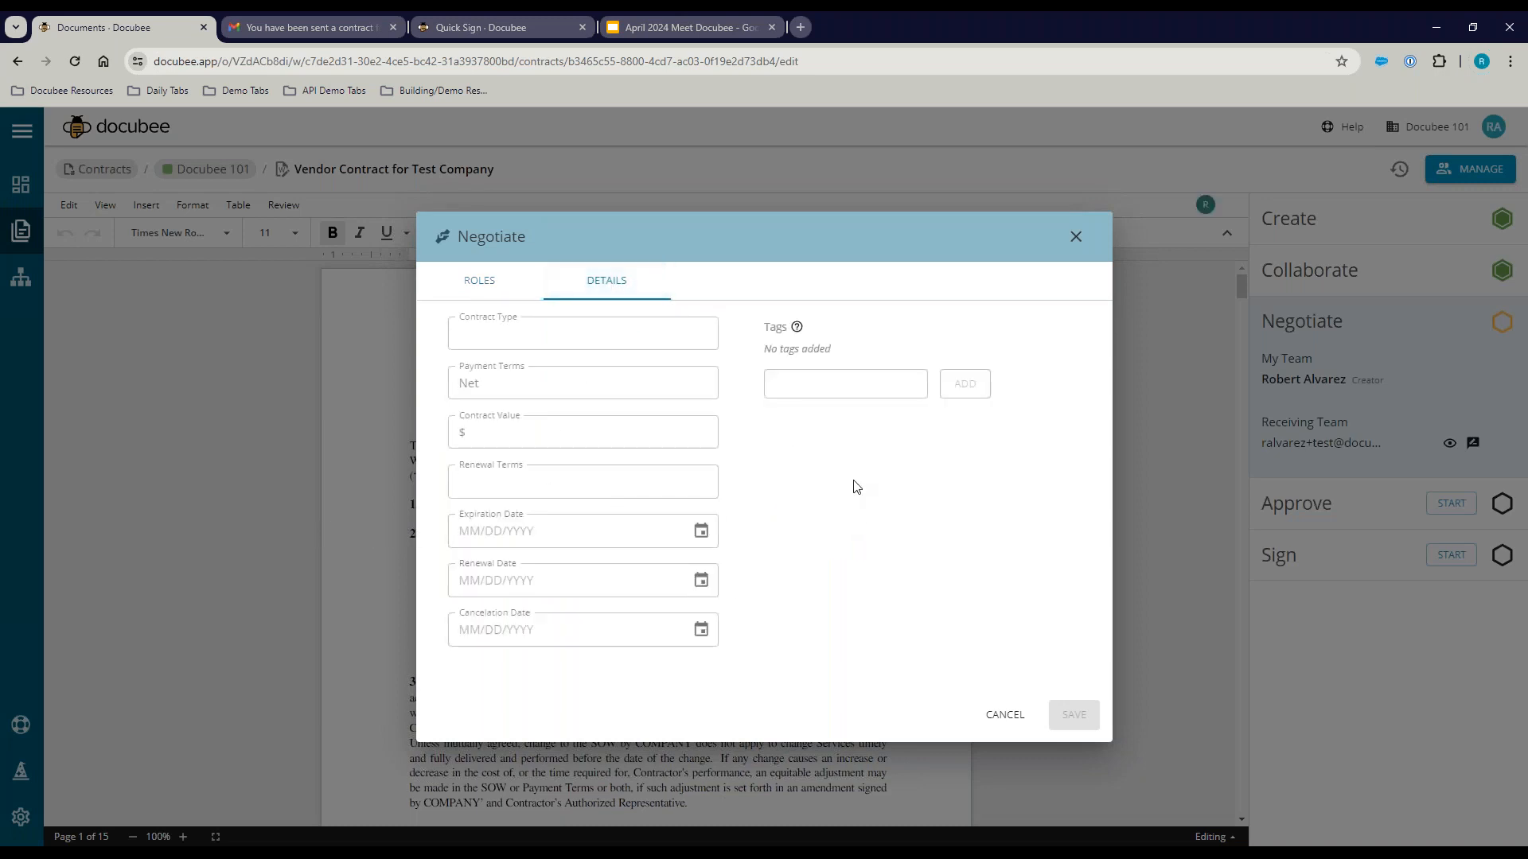
pyautogui.click(577, 333)
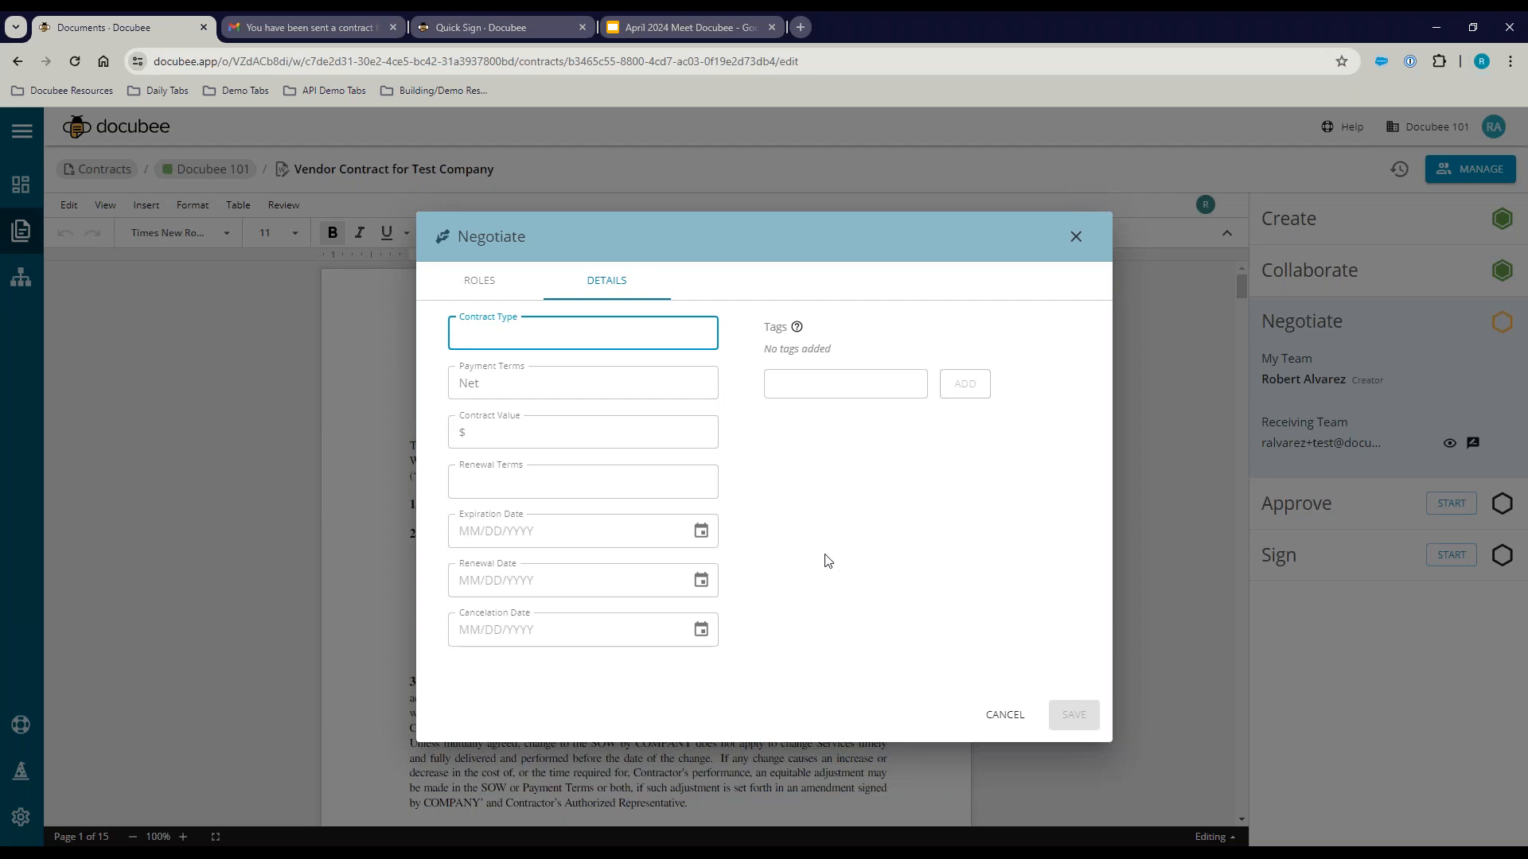
pyautogui.write('Vendor Contract')
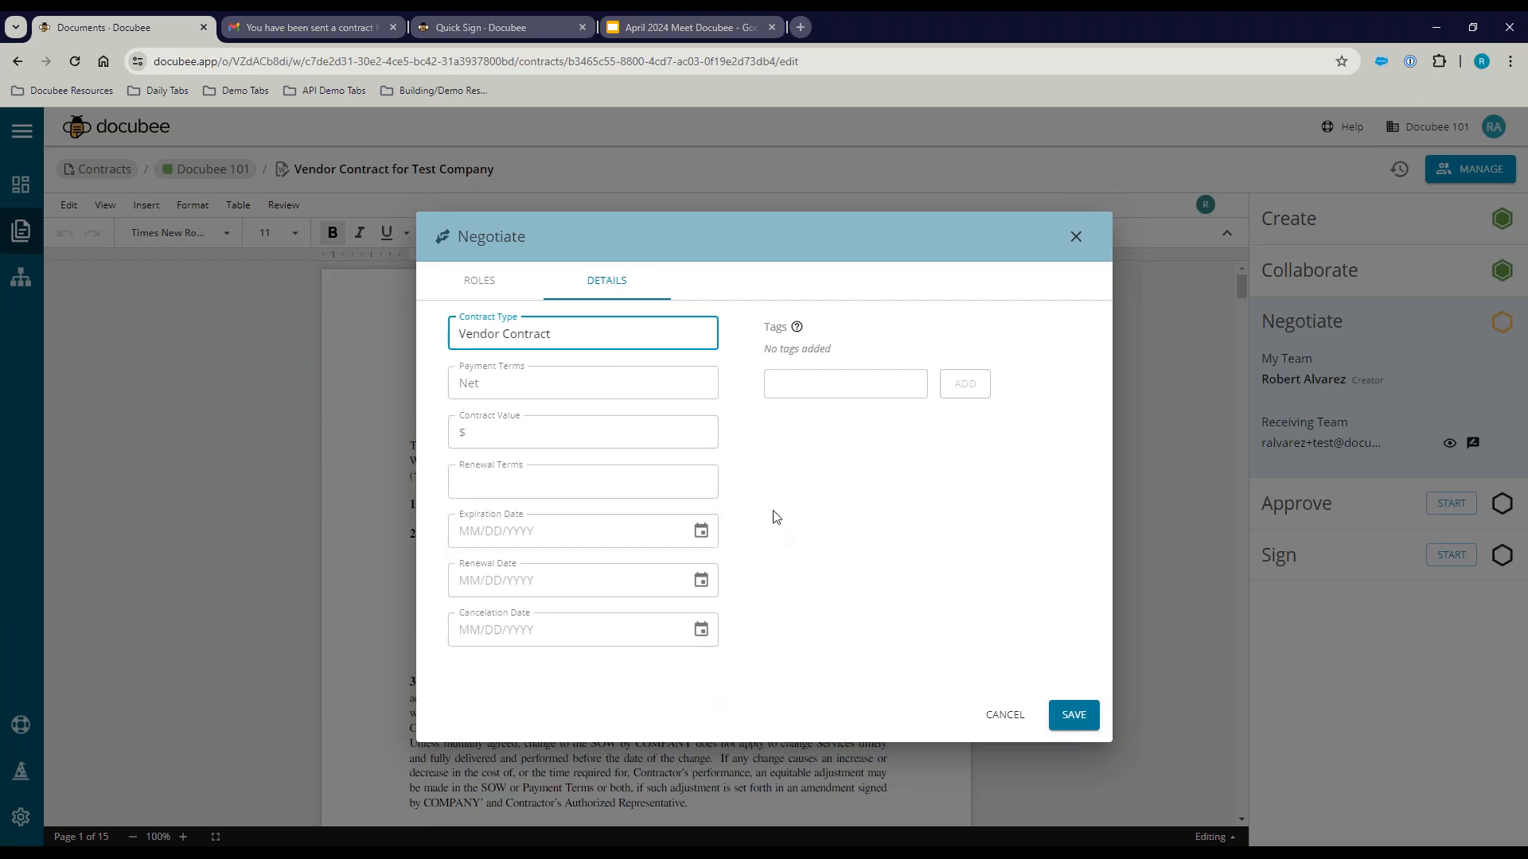
pyautogui.click(841, 377)
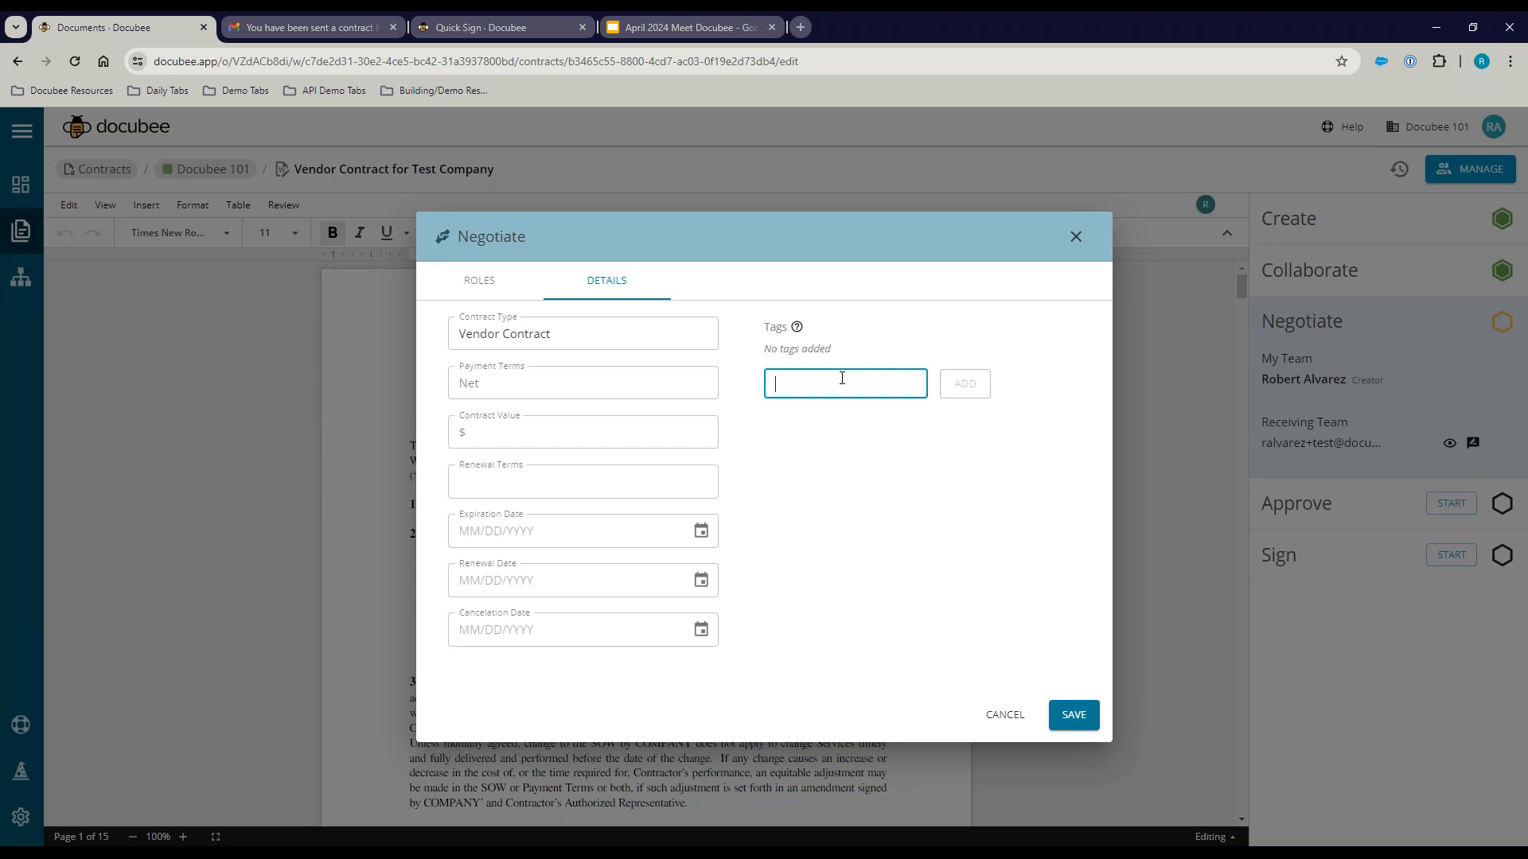
pyautogui.write('Vendor')
pyautogui.click(966, 384)
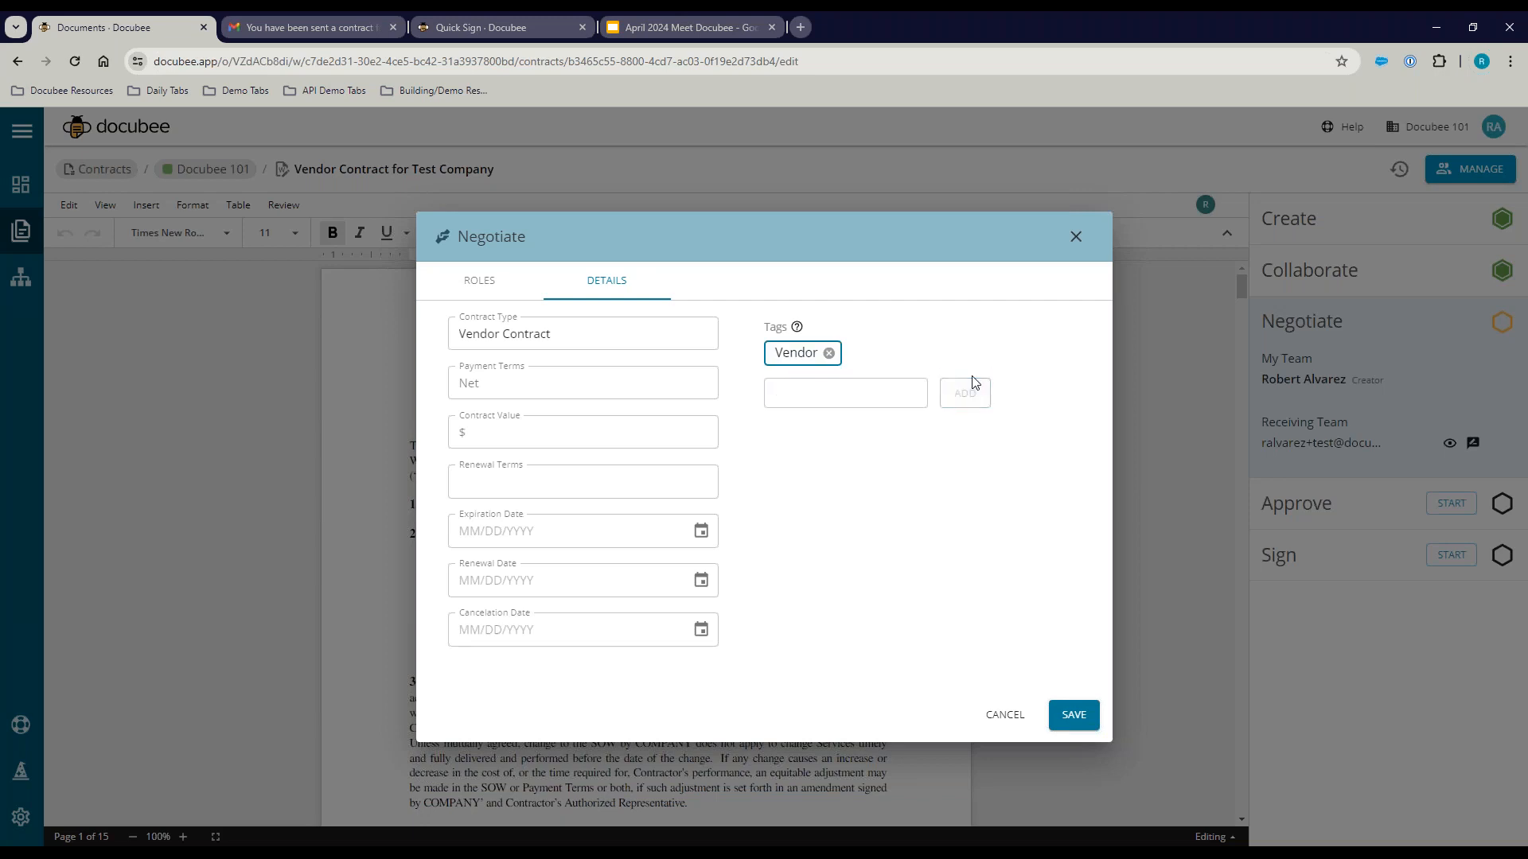
pyautogui.click(1074, 719)
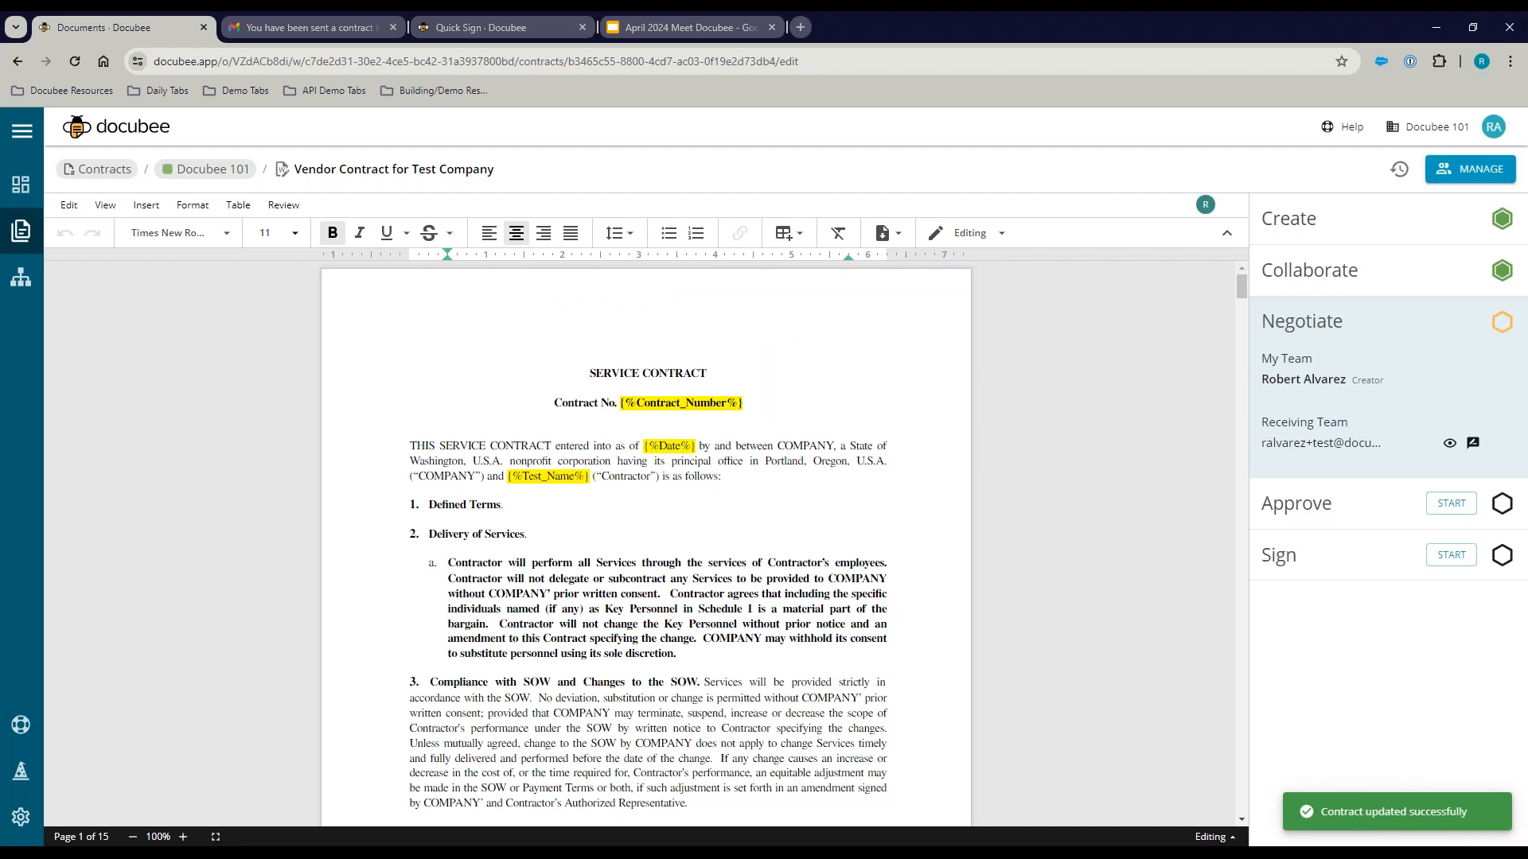
pyautogui.click(218, 177)
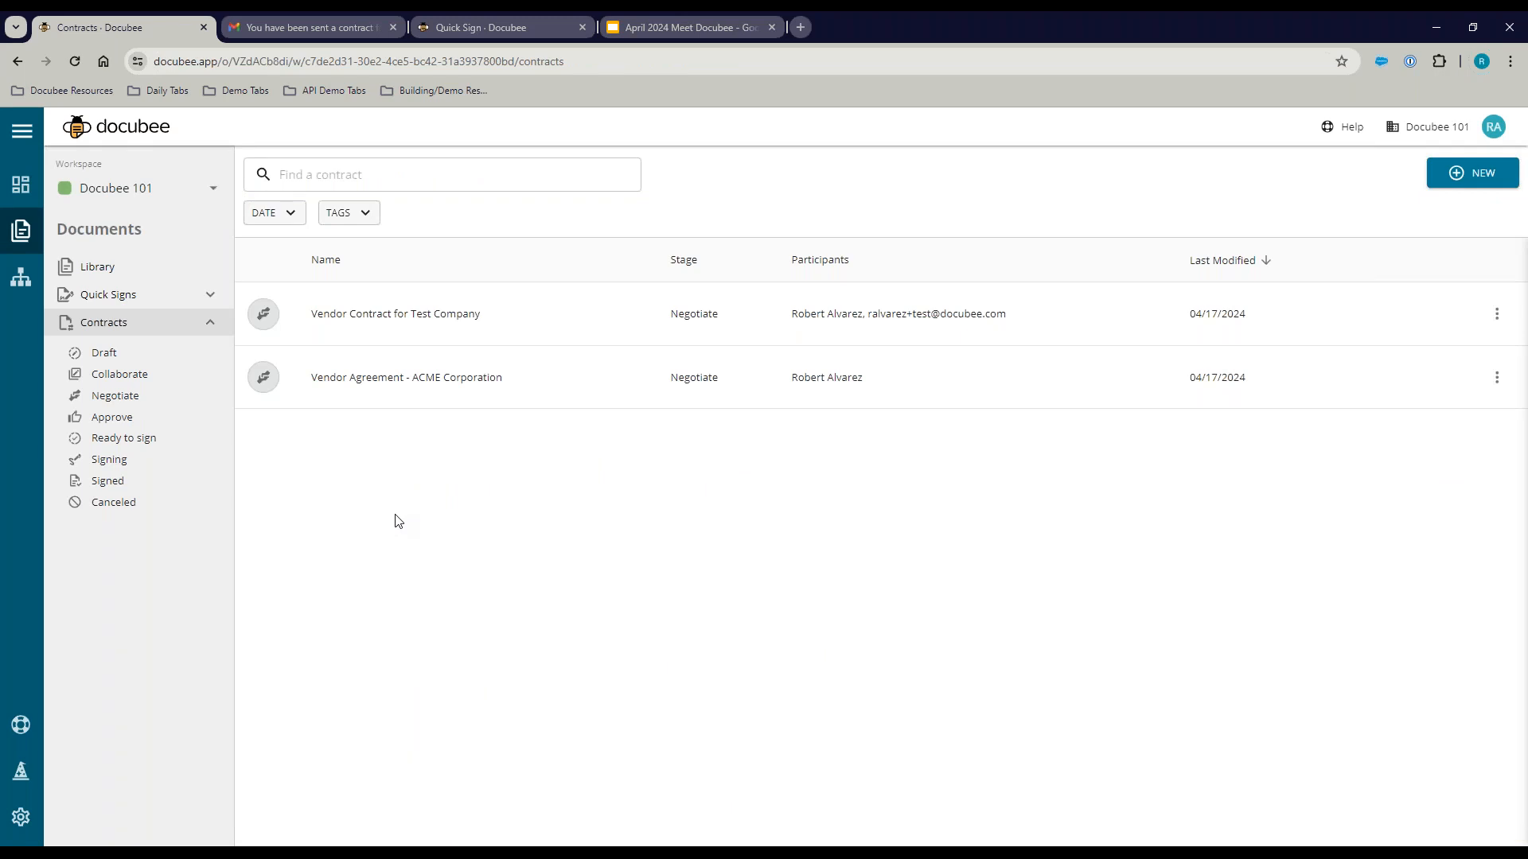
# Step: Show Negotiate-stage contracts filtered to the Vendor tag
pyautogui.click(107, 352)
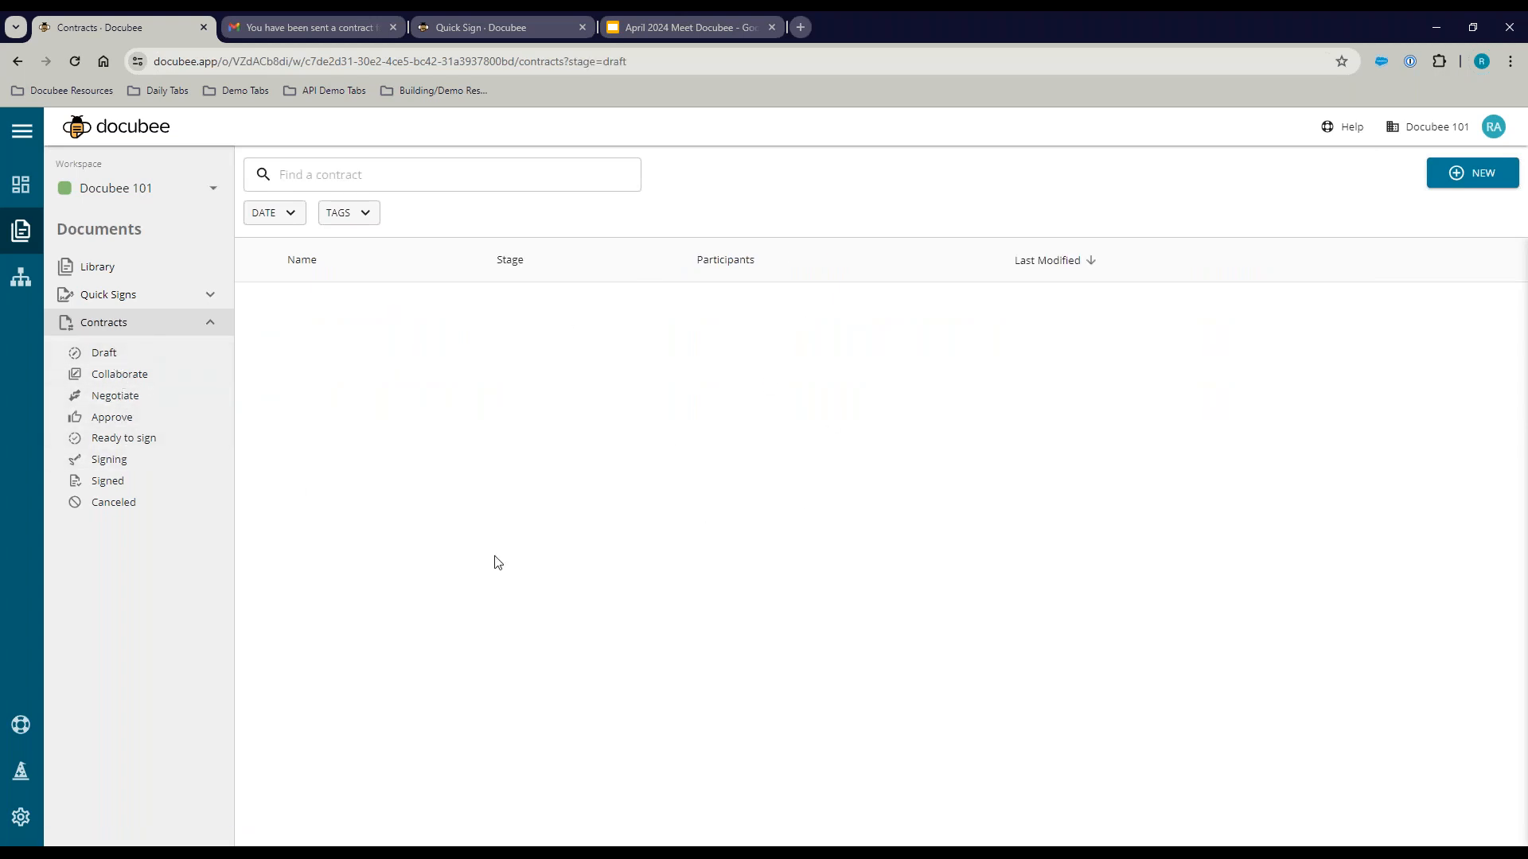
pyautogui.click(120, 396)
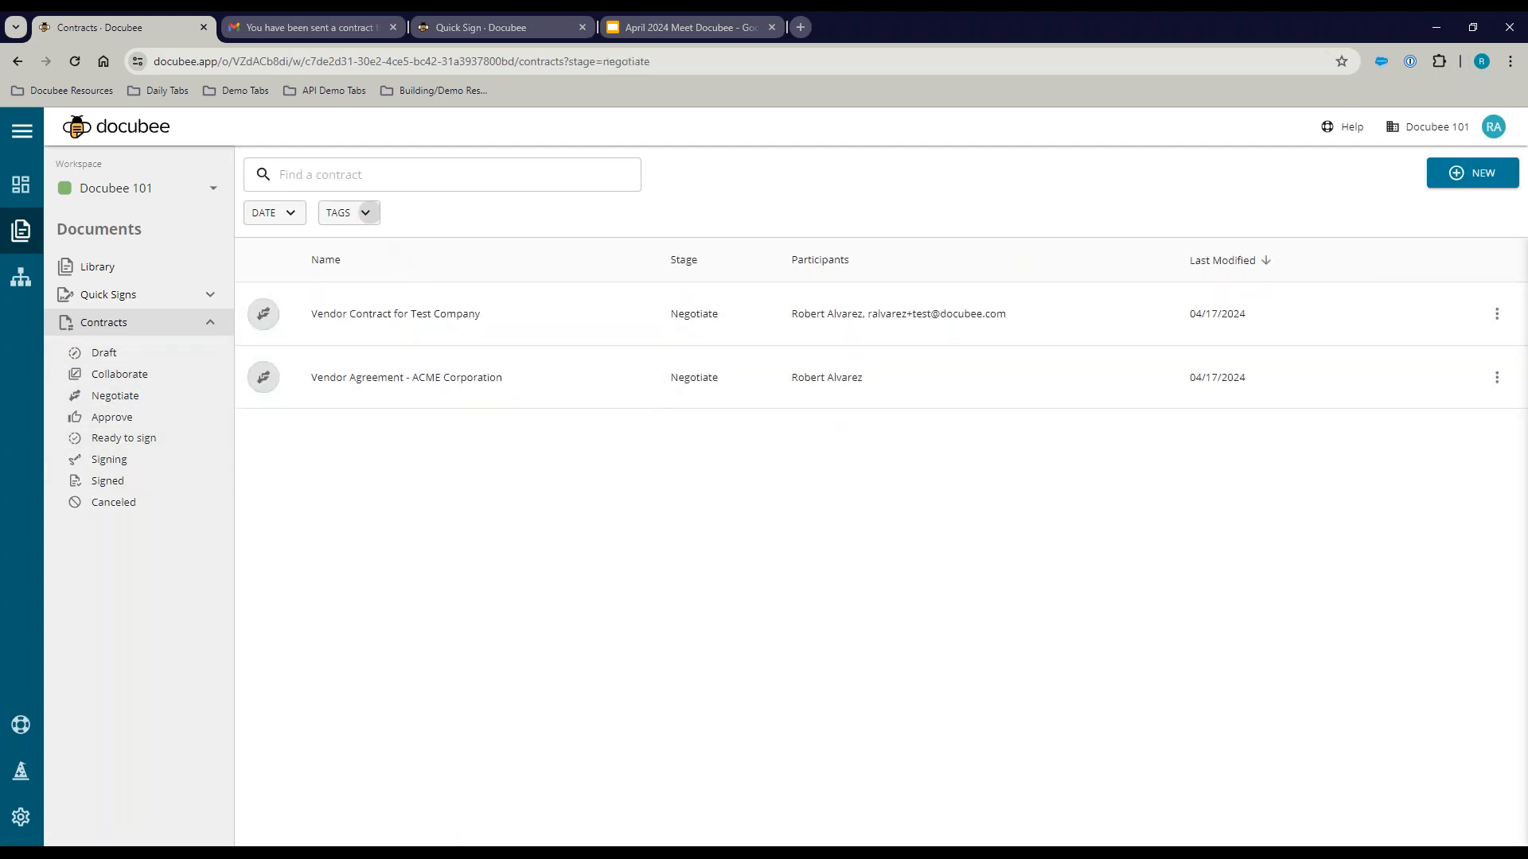
pyautogui.click(366, 213)
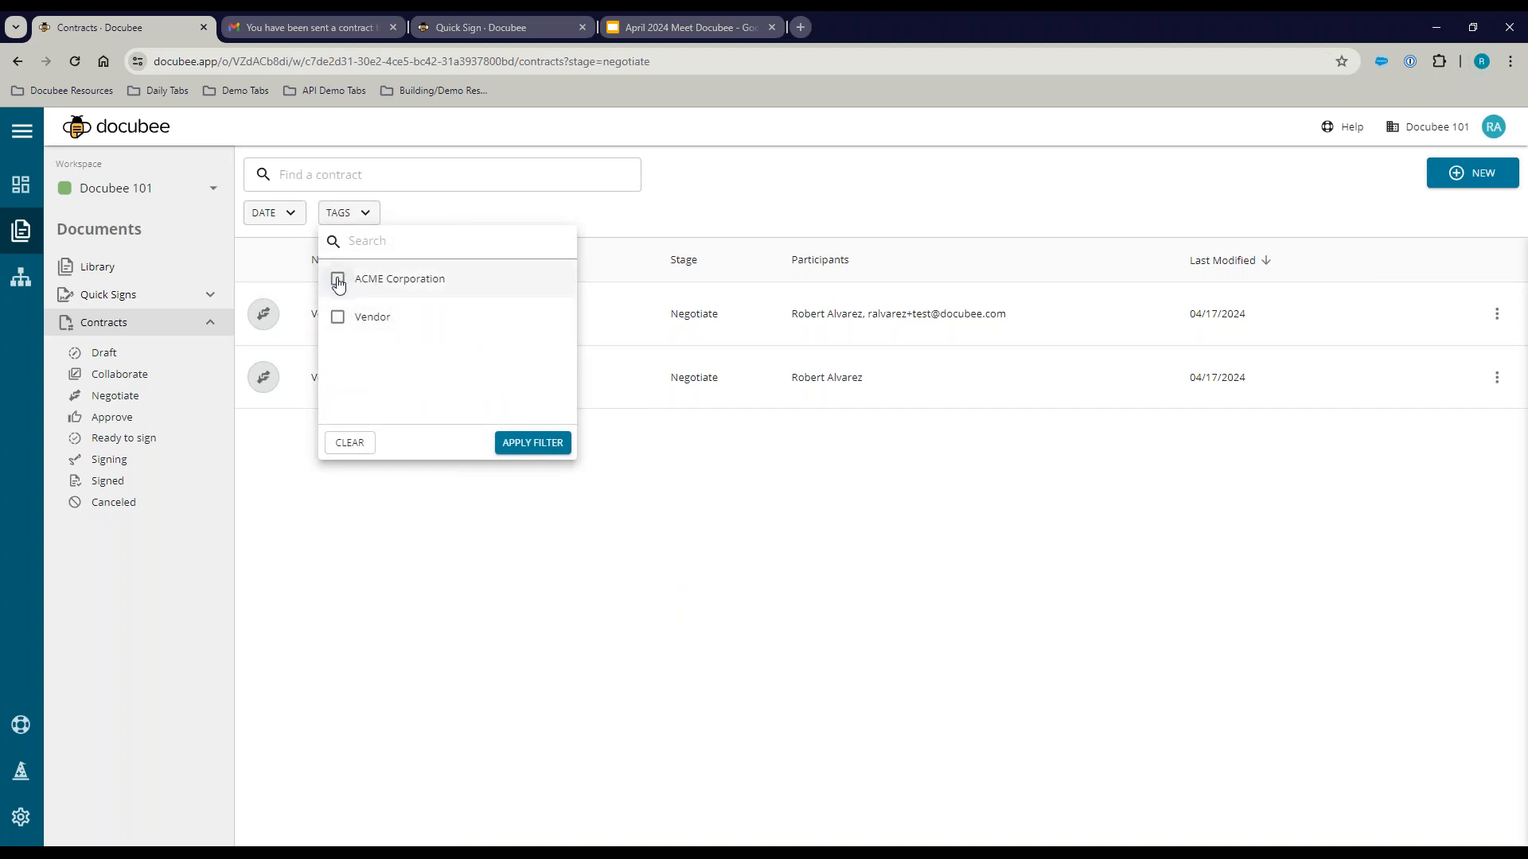
pyautogui.click(338, 316)
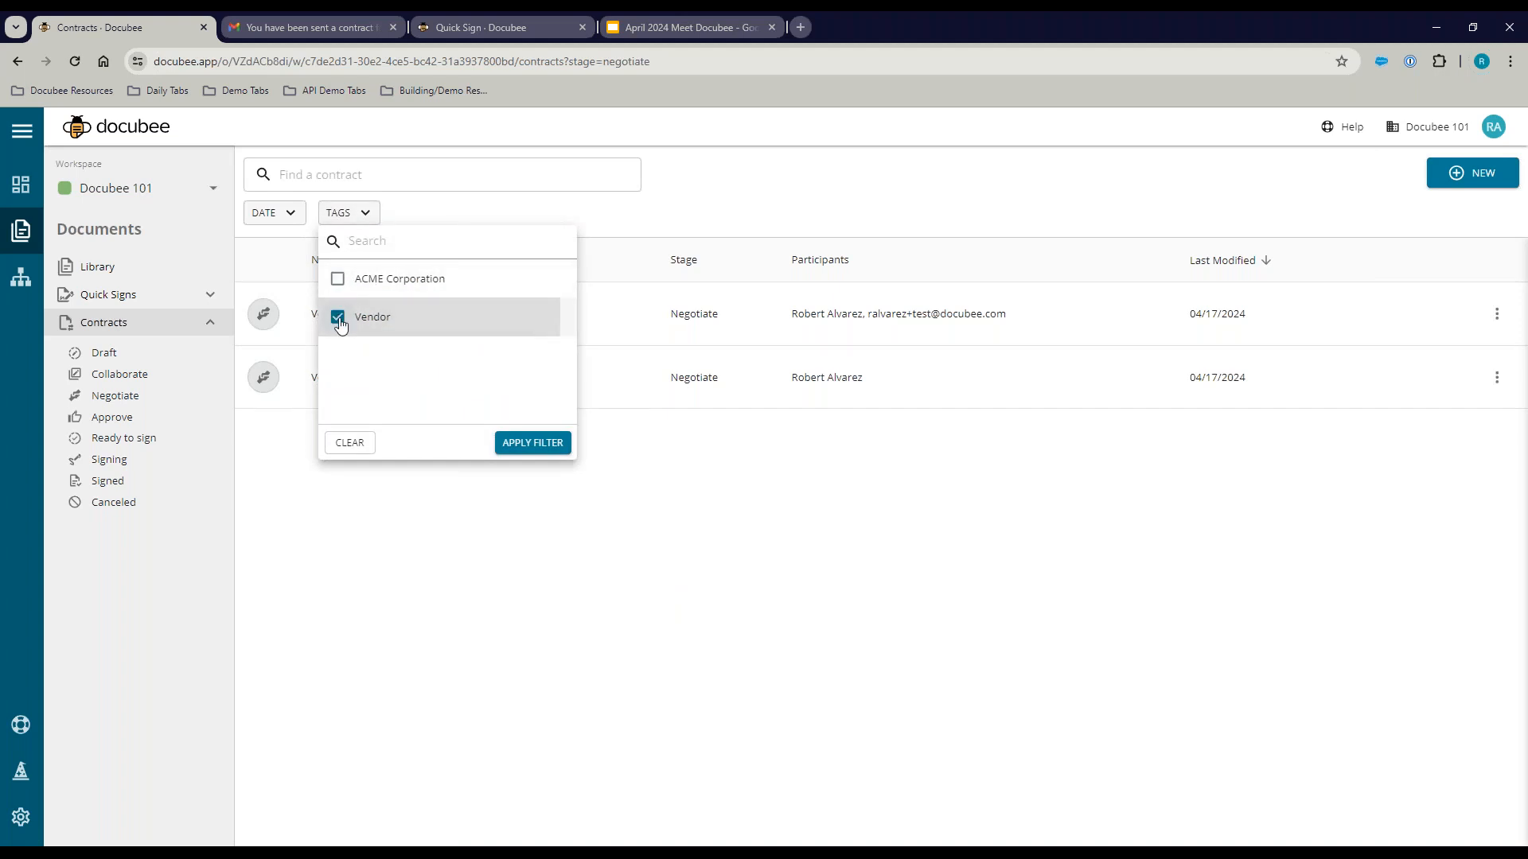
pyautogui.click(532, 442)
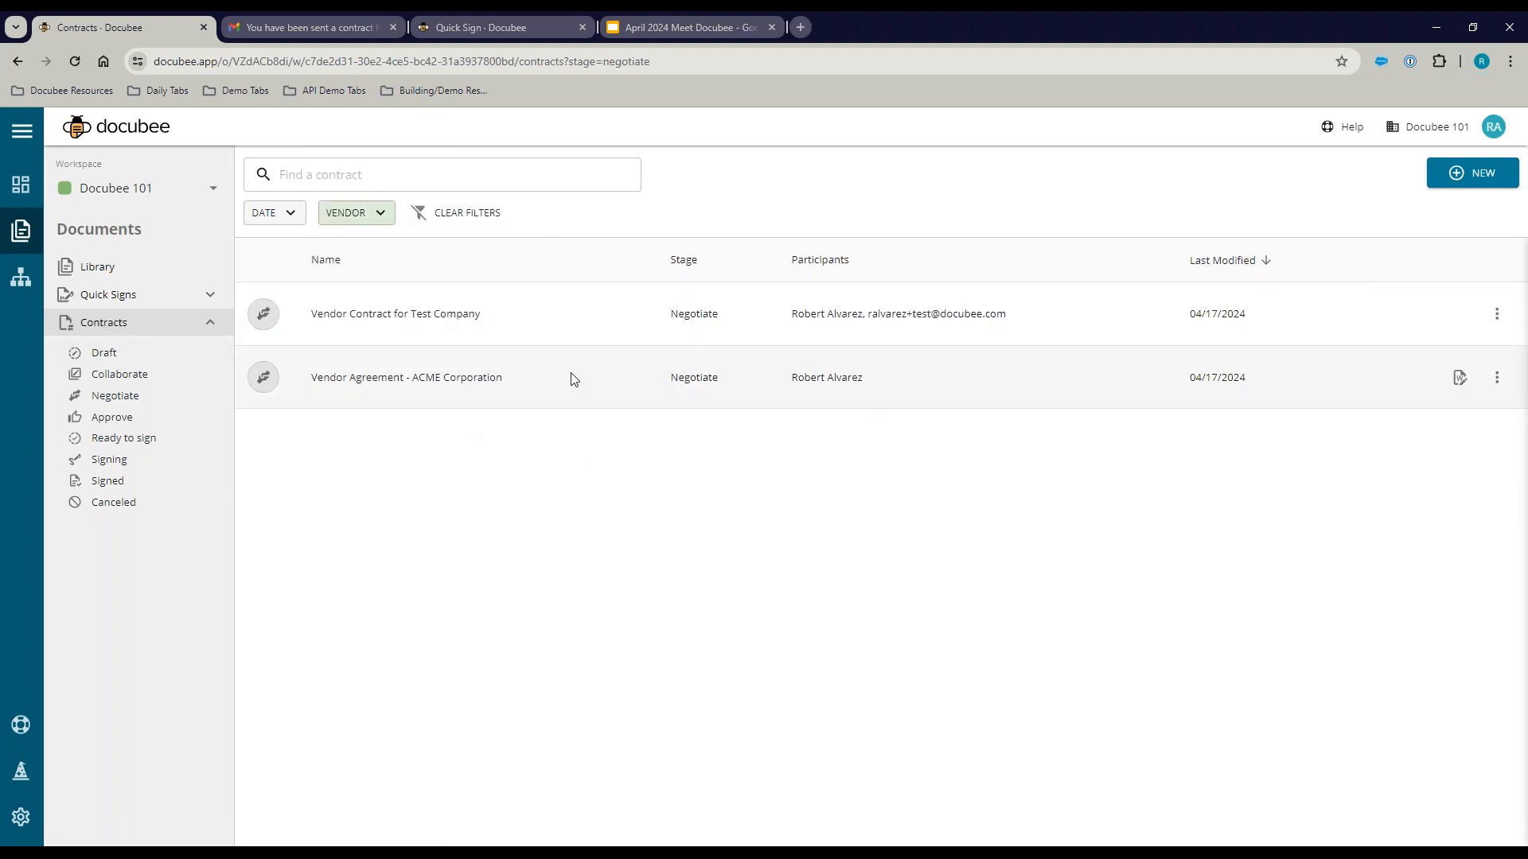
# Step: Switch the tag filter from Vendor to ACME Corporation
pyautogui.click(375, 215)
pyautogui.click(338, 279)
pyautogui.click(338, 317)
pyautogui.click(538, 443)
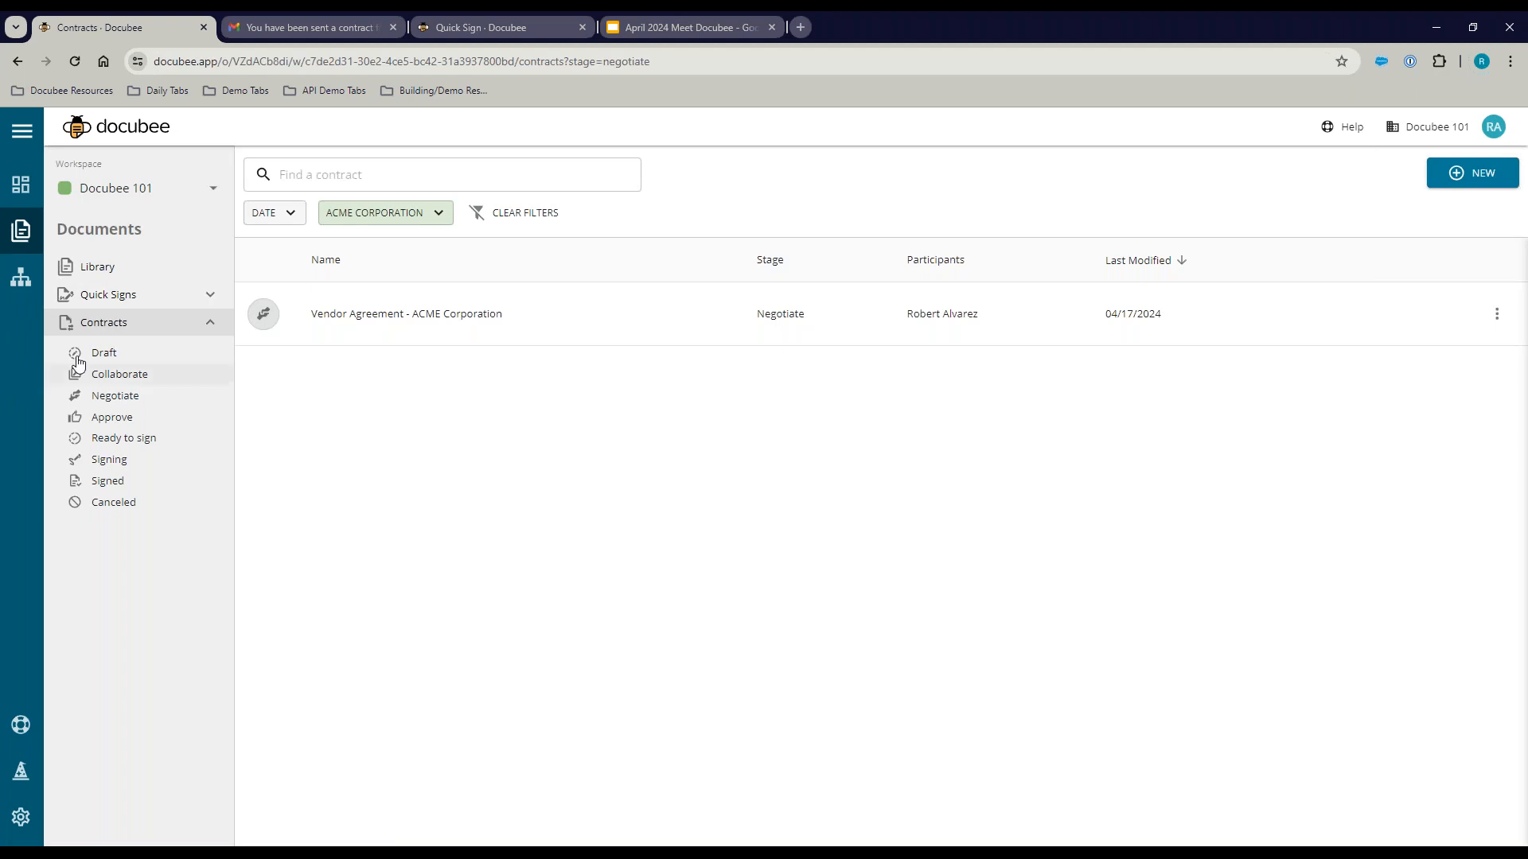
# Step: Go to the Workflows page listing Docubee Demo and Webform Details
pyautogui.click(20, 282)
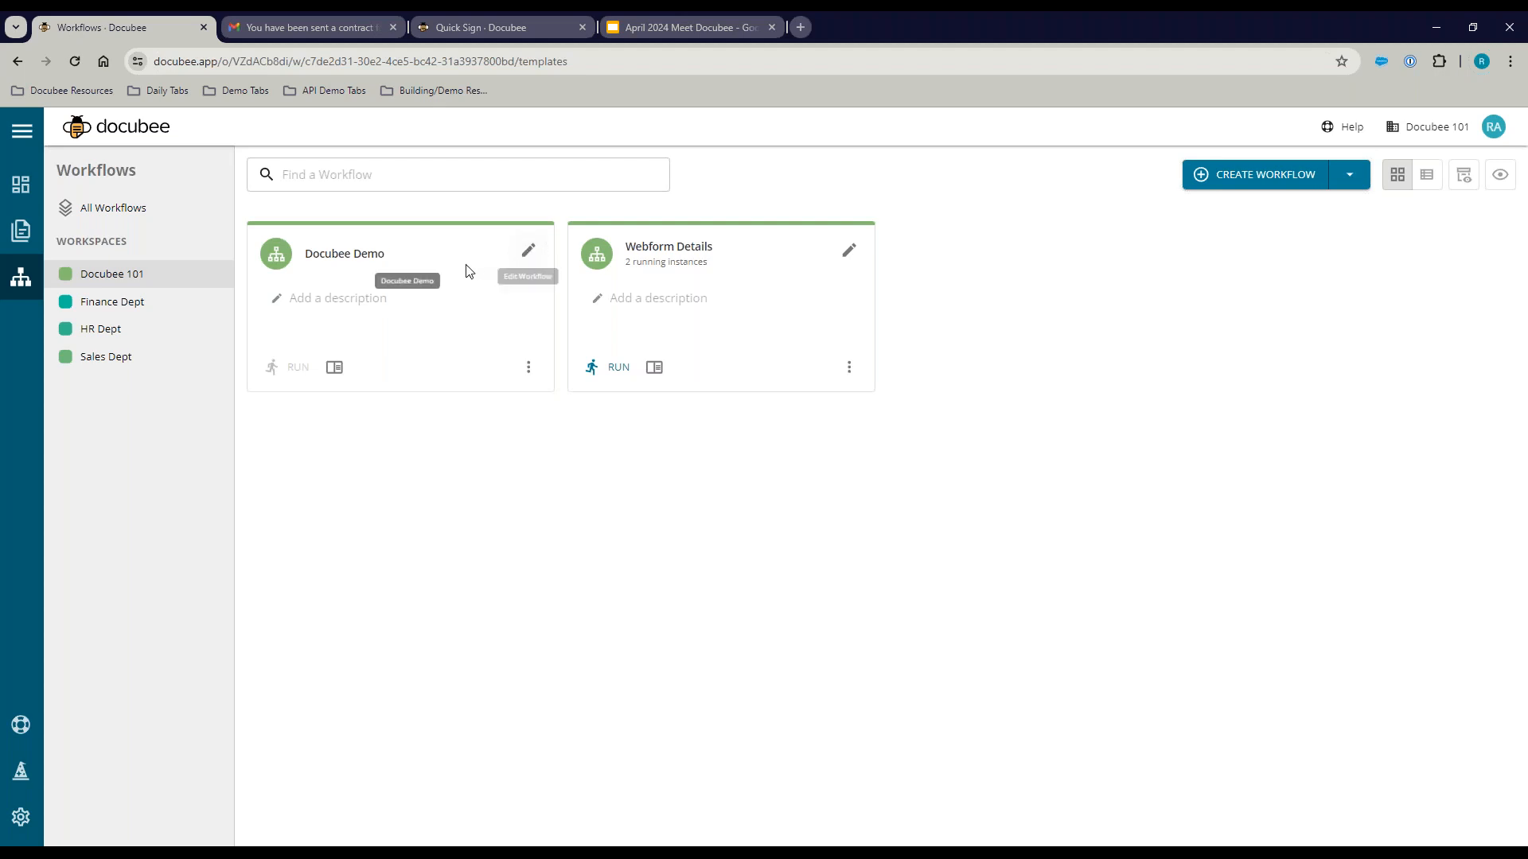
# Step: Open the Docubee Demo workflow in the modeler and scroll through its steps
pyautogui.click(530, 253)
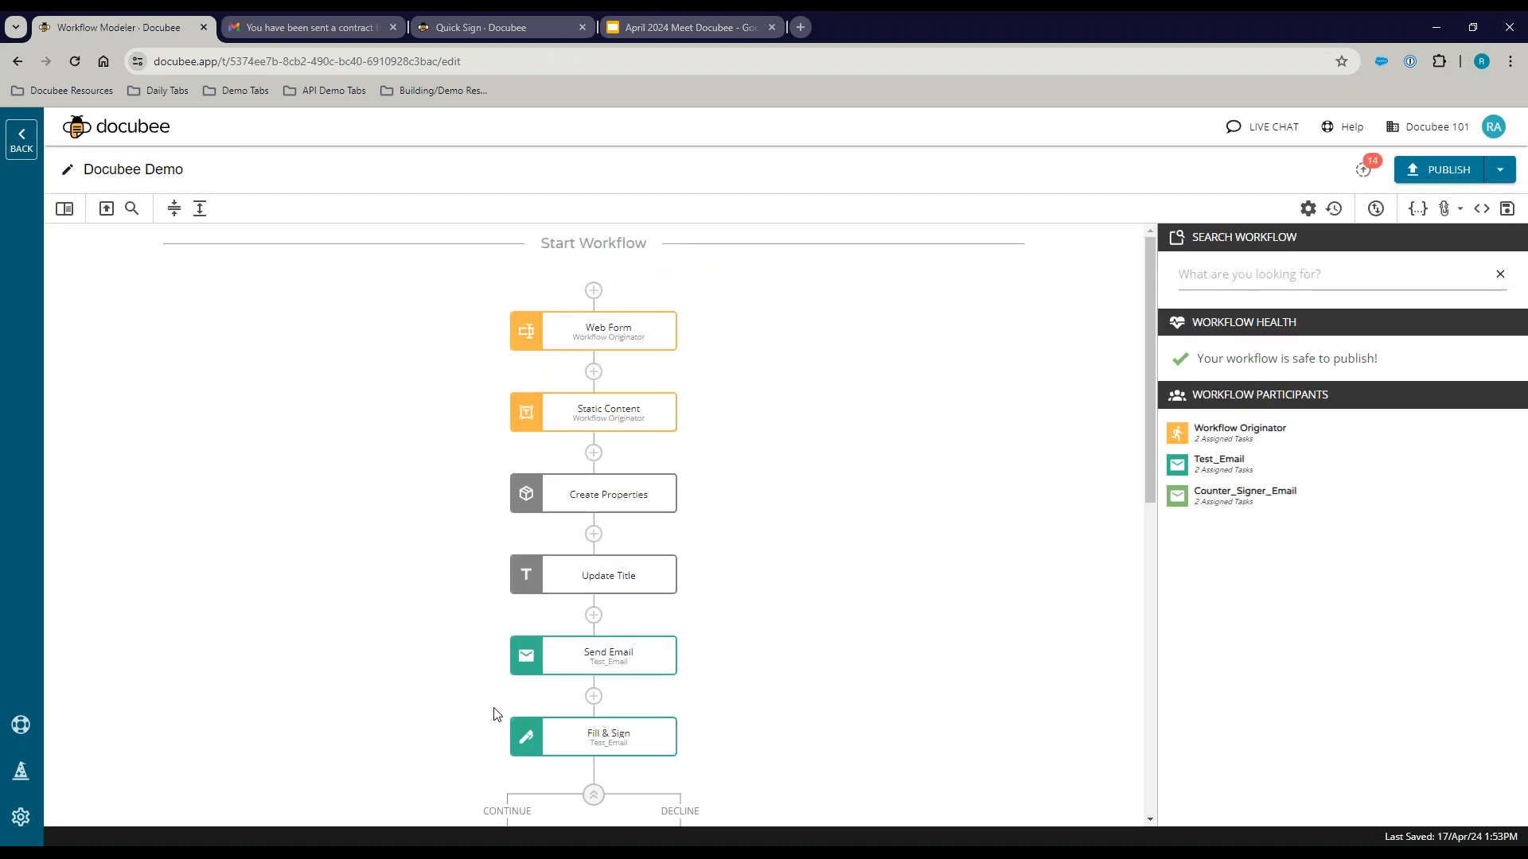
pyautogui.scroll(-5, 413, 570)
pyautogui.scroll(5, 402, 586)
pyautogui.scroll(-5, 325, 537)
pyautogui.scroll(5, 326, 537)
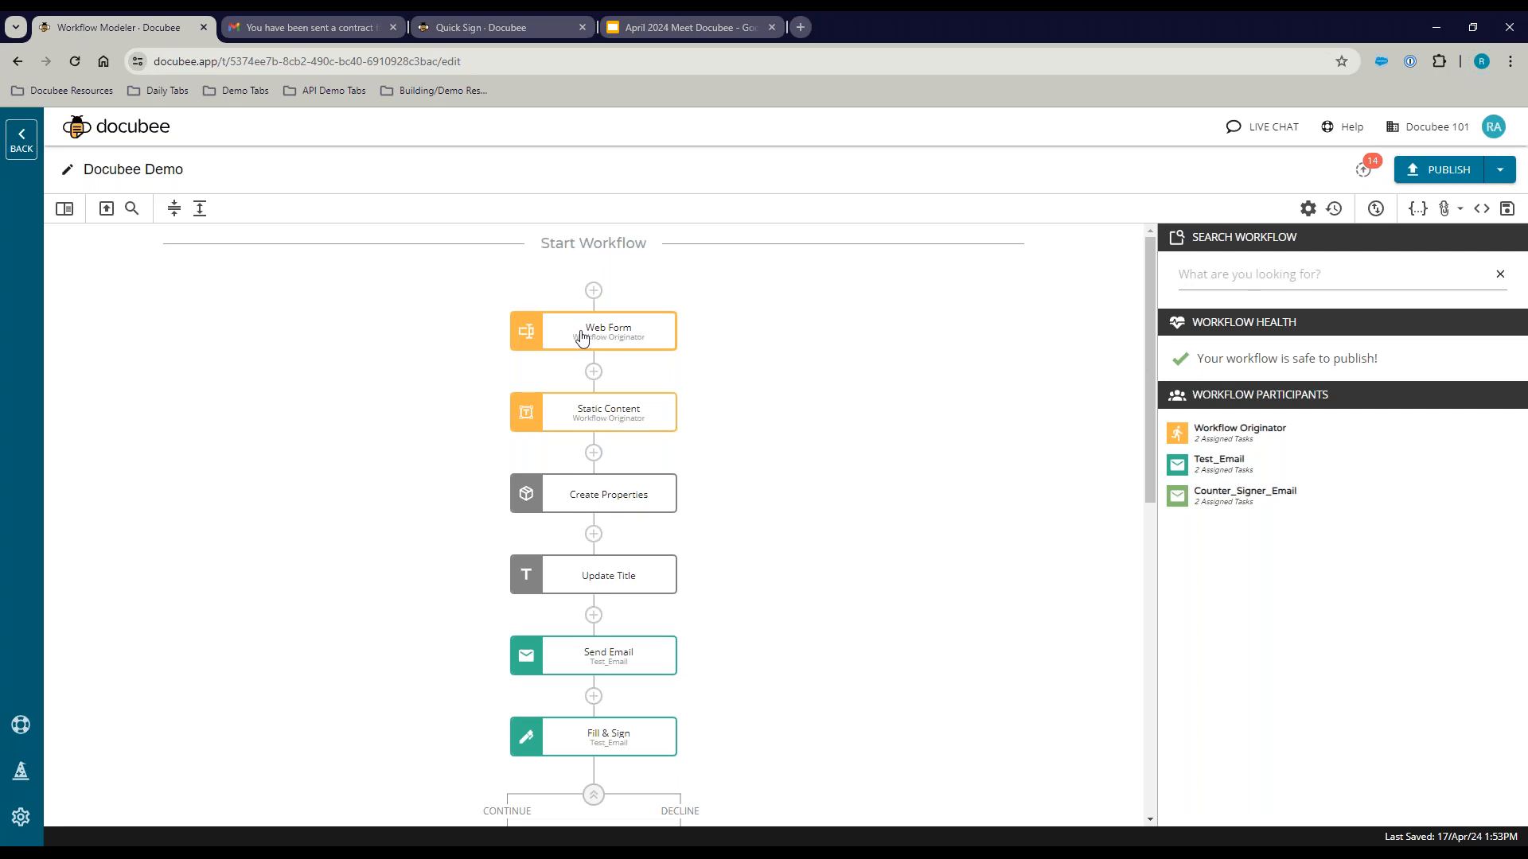
# Step: Scroll down to the Continue and Decline branches after the Fill & Sign step
pyautogui.scroll(-2, 400, 485)
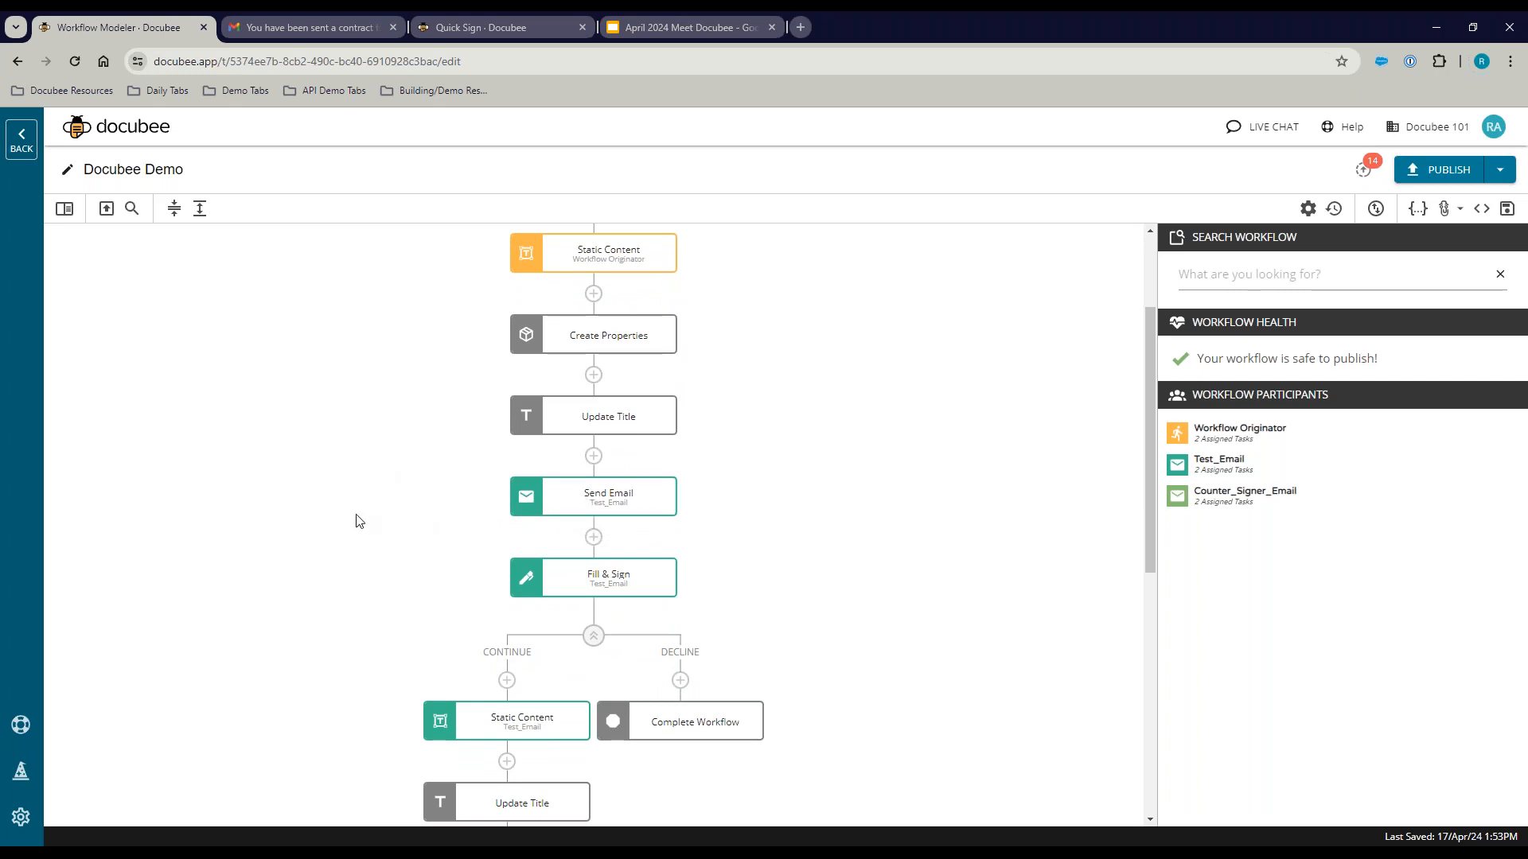
pyautogui.scroll(-1, 422, 533)
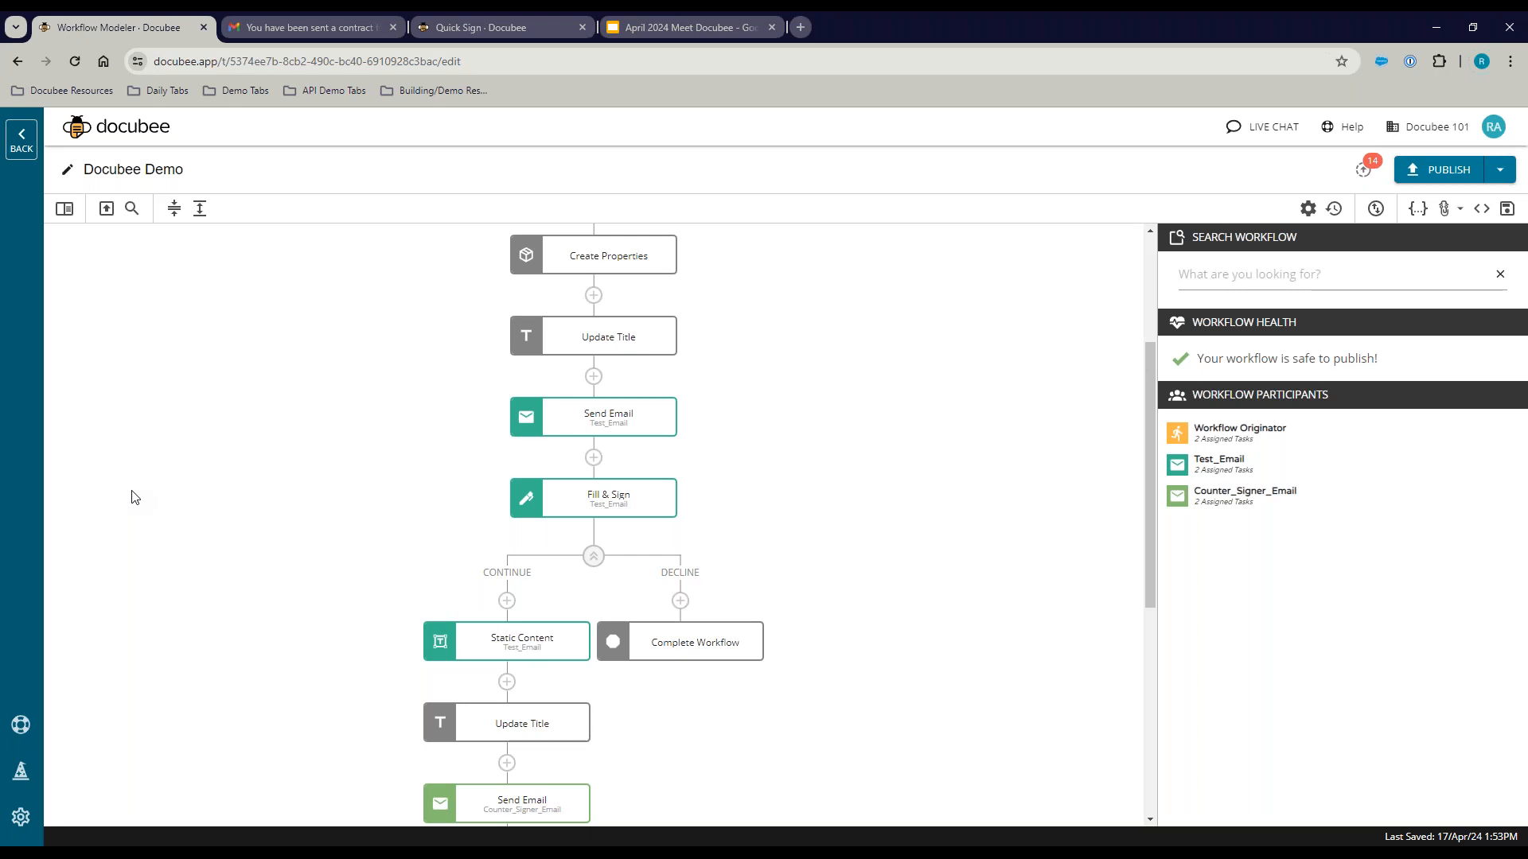
# Step: Present the April 2024 Meet Docubee deck full screen and advance one slide
pyautogui.click(696, 19)
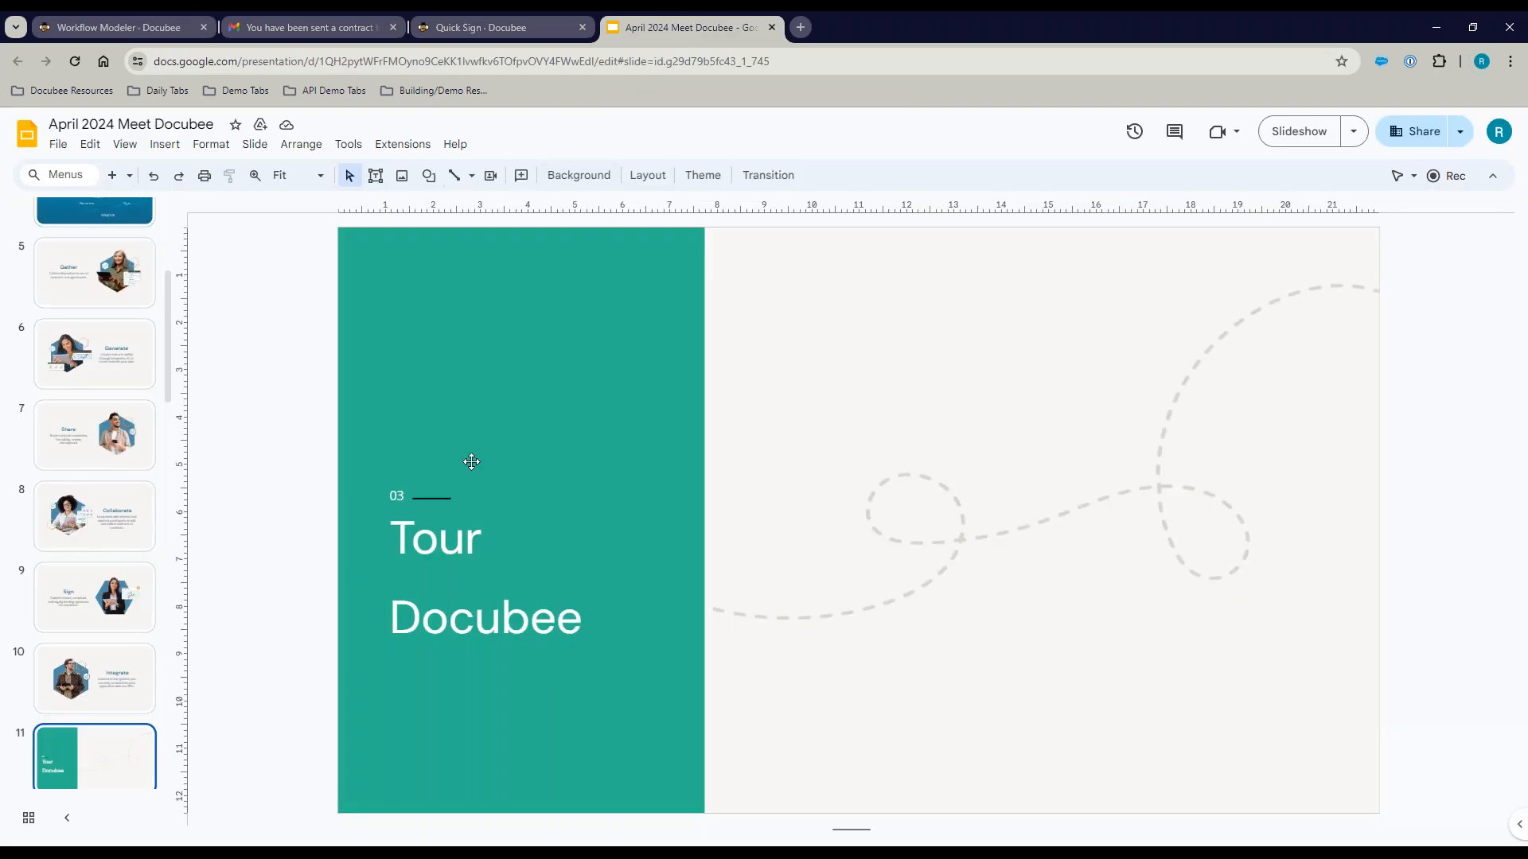
pyautogui.click(1298, 131)
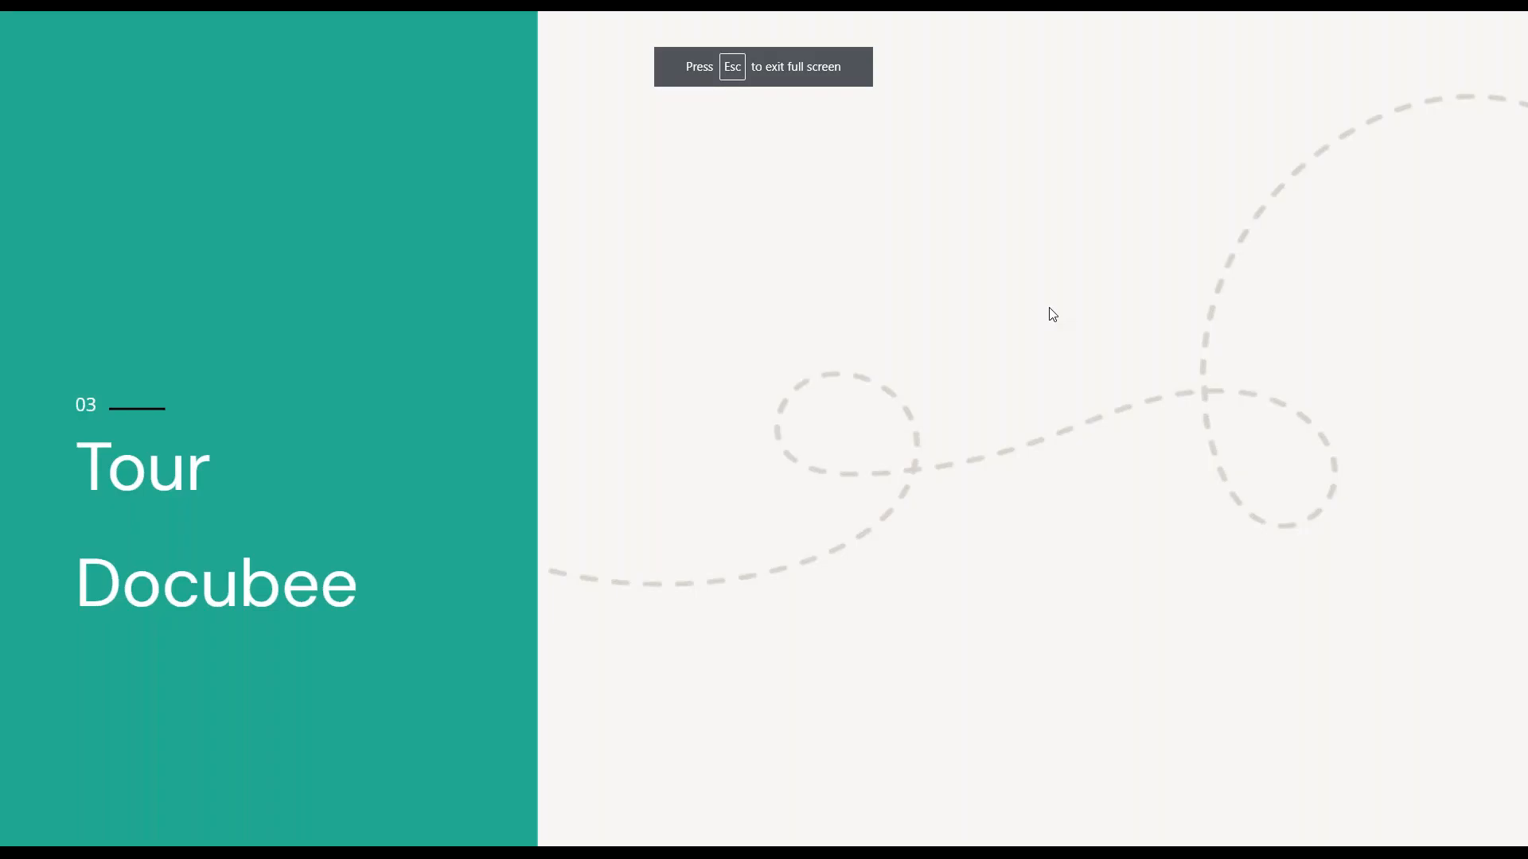
pyautogui.press('Right')
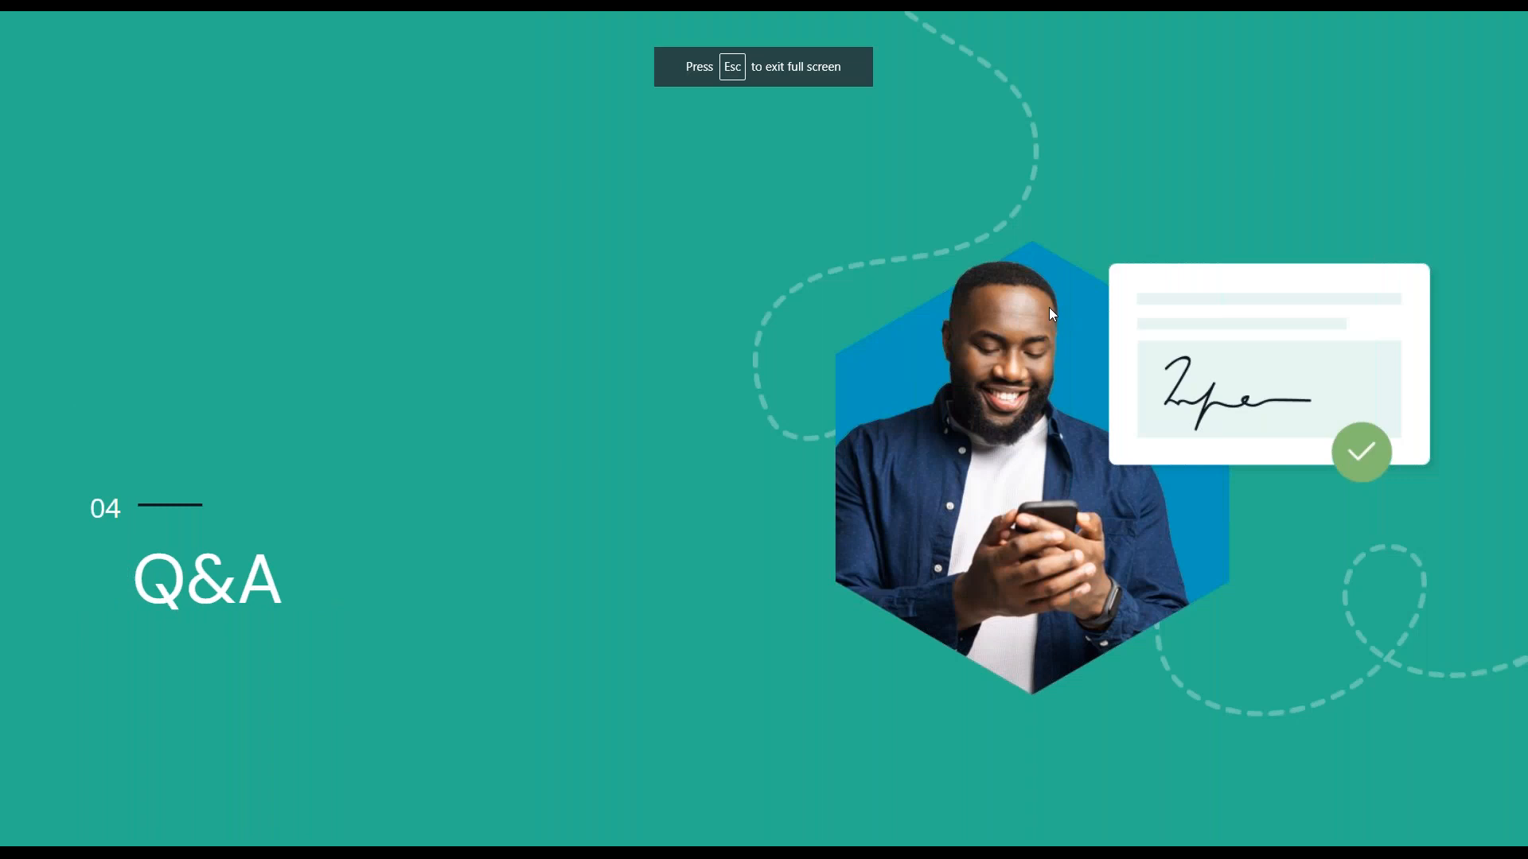